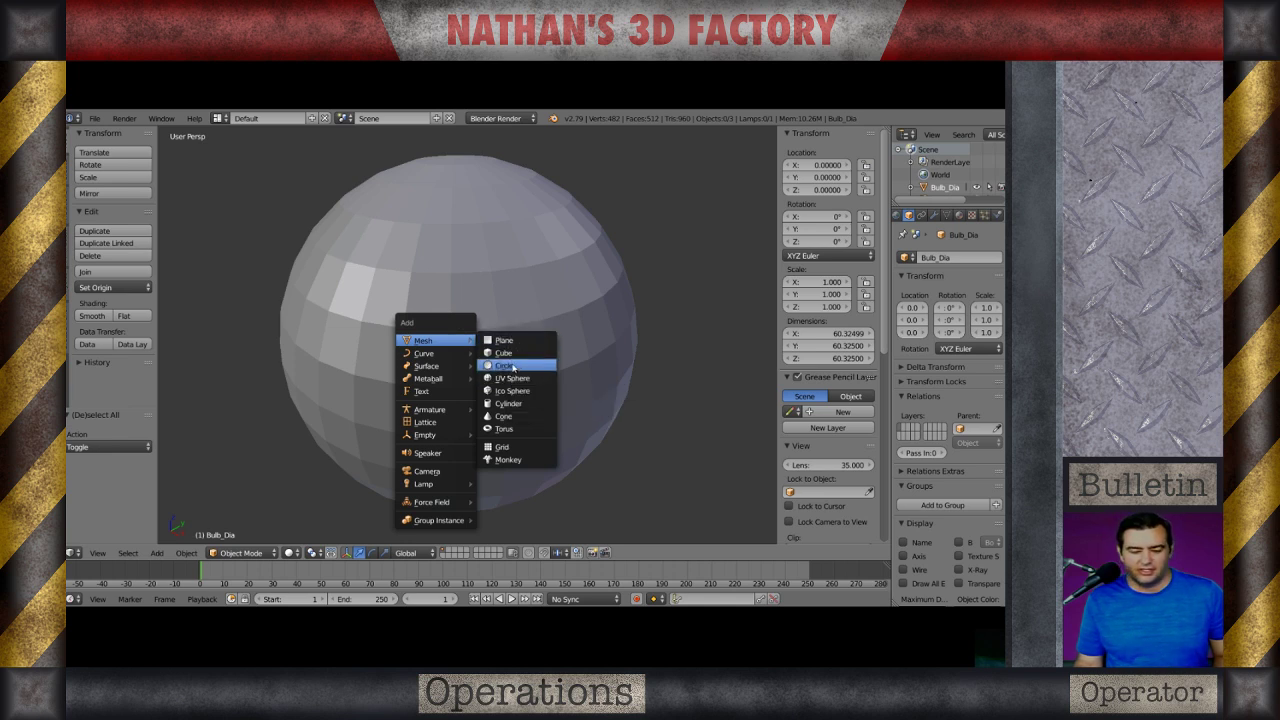
# Add a mesh circle around the sphere with a radius of 32 and 36 vertices.
pyautogui.click(505, 366)
pyautogui.click(96, 475)
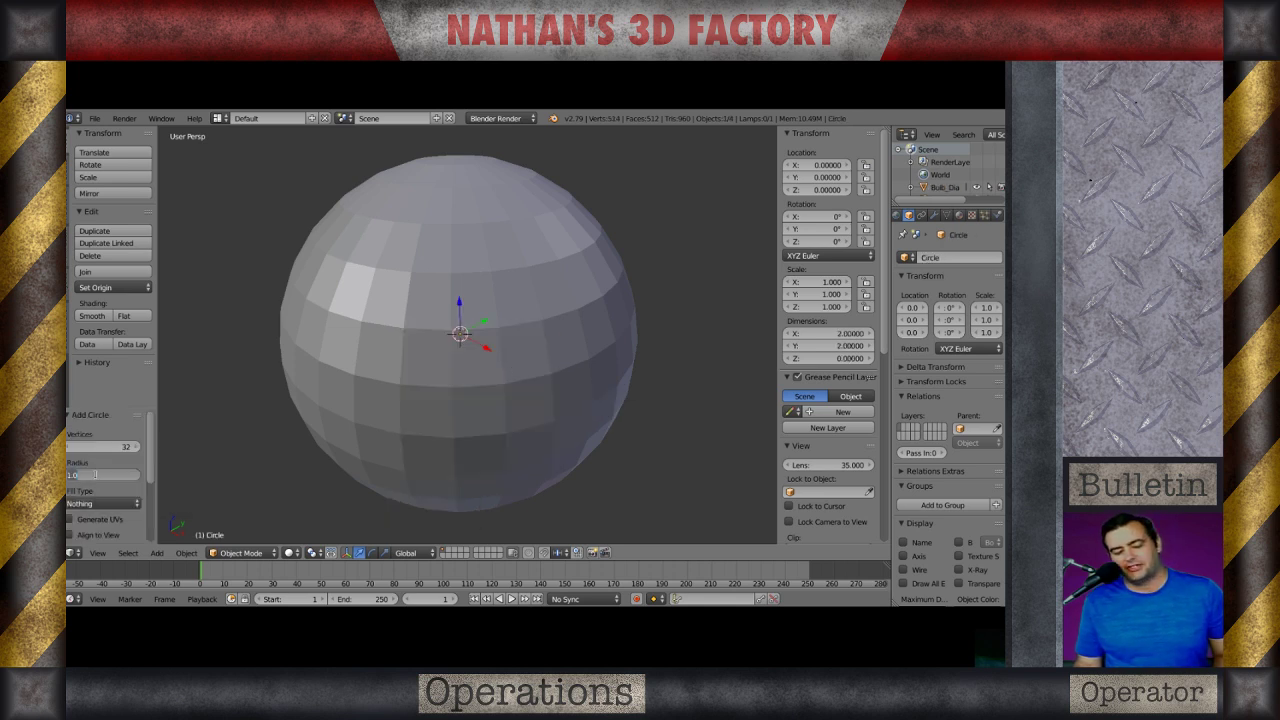
pyautogui.write('32')
pyautogui.press('Return')
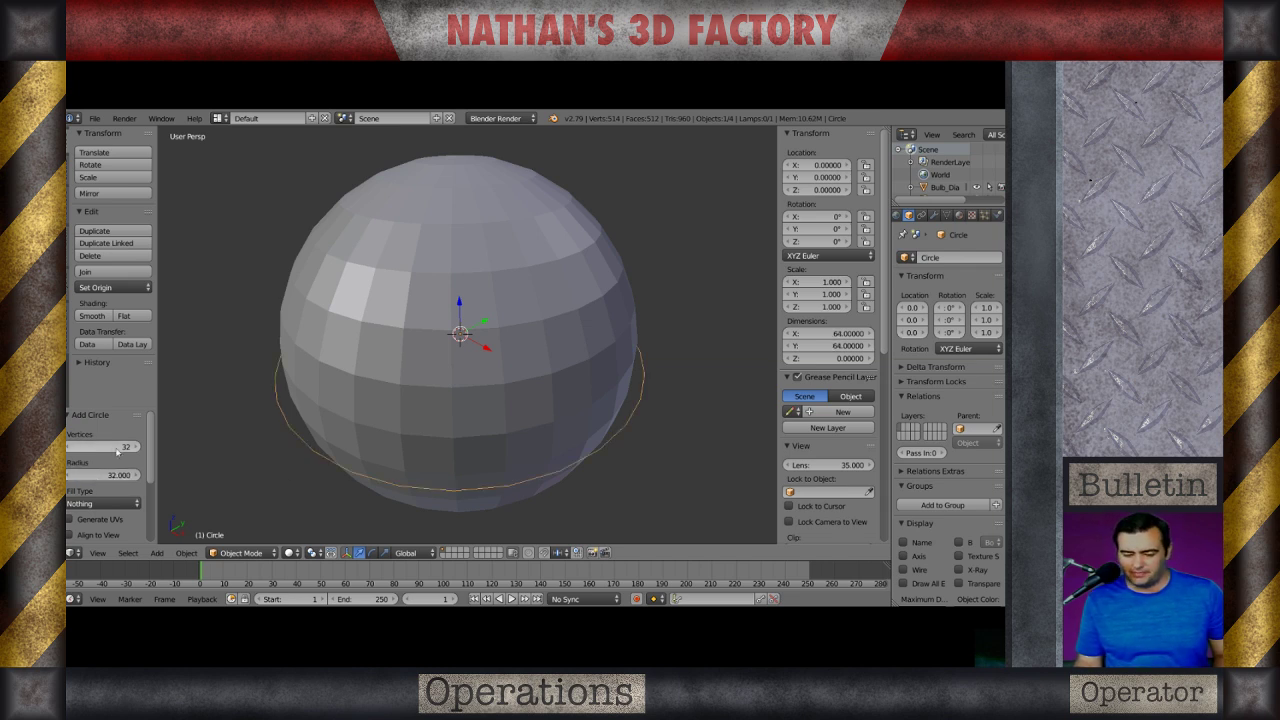
pyautogui.click(100, 446)
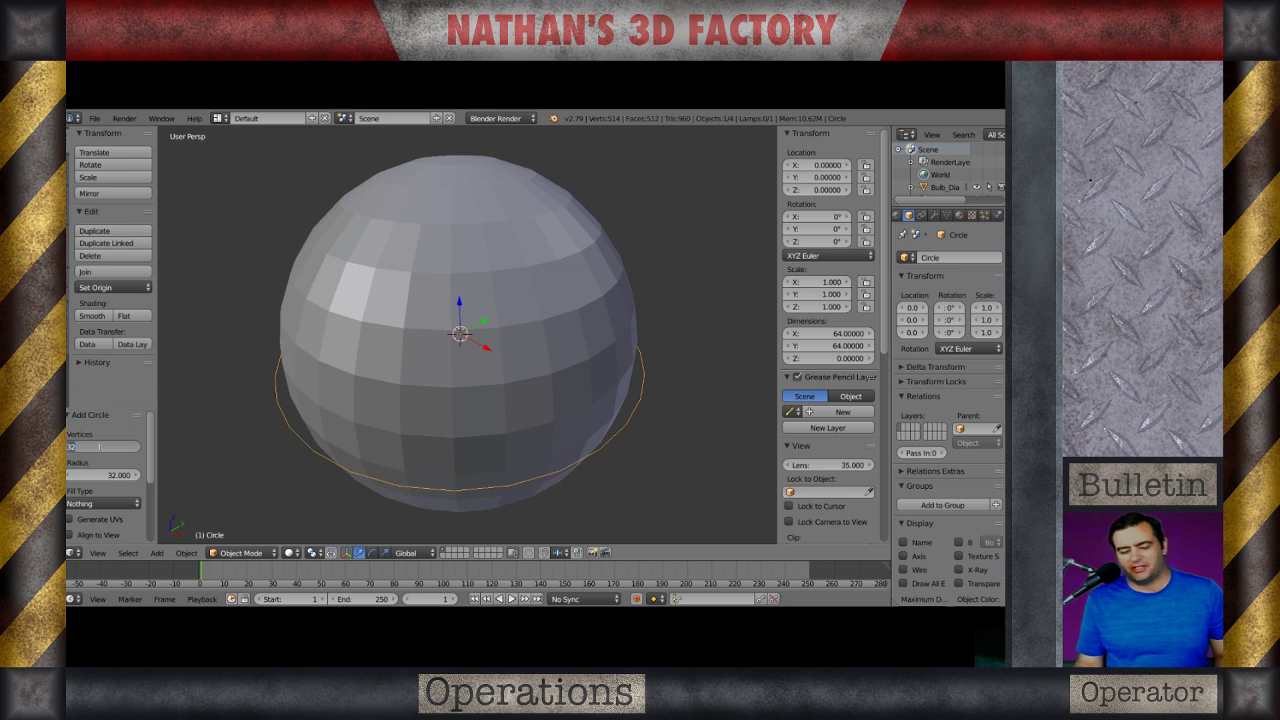
pyautogui.press('Return')
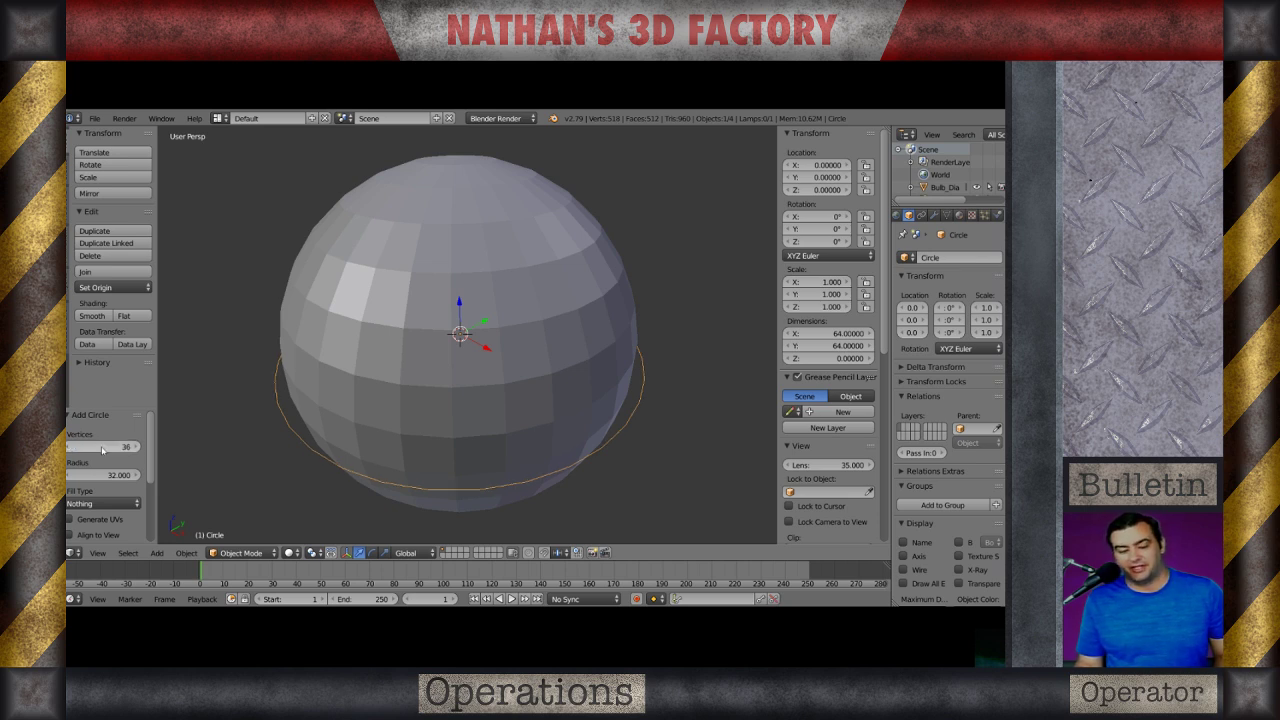
pyautogui.scroll(-5, 320, 426)
pyautogui.scroll(2, 406, 408)
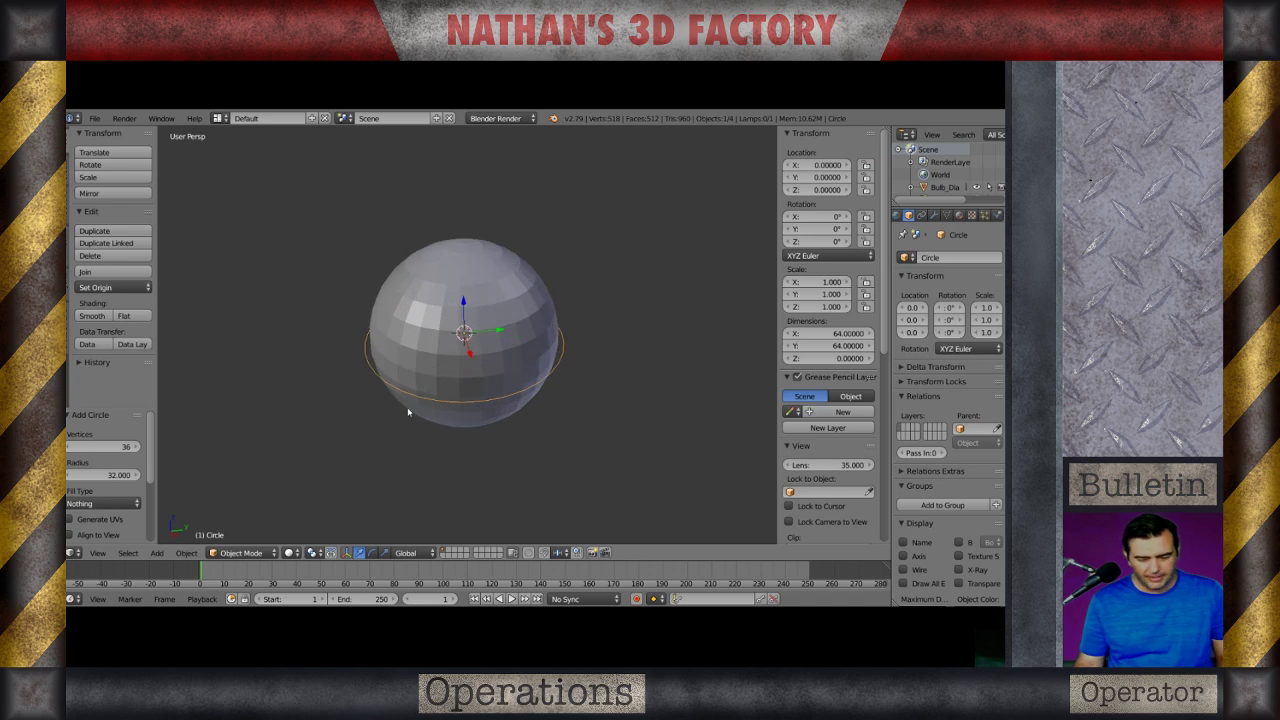
pyautogui.scroll(1, 483, 391)
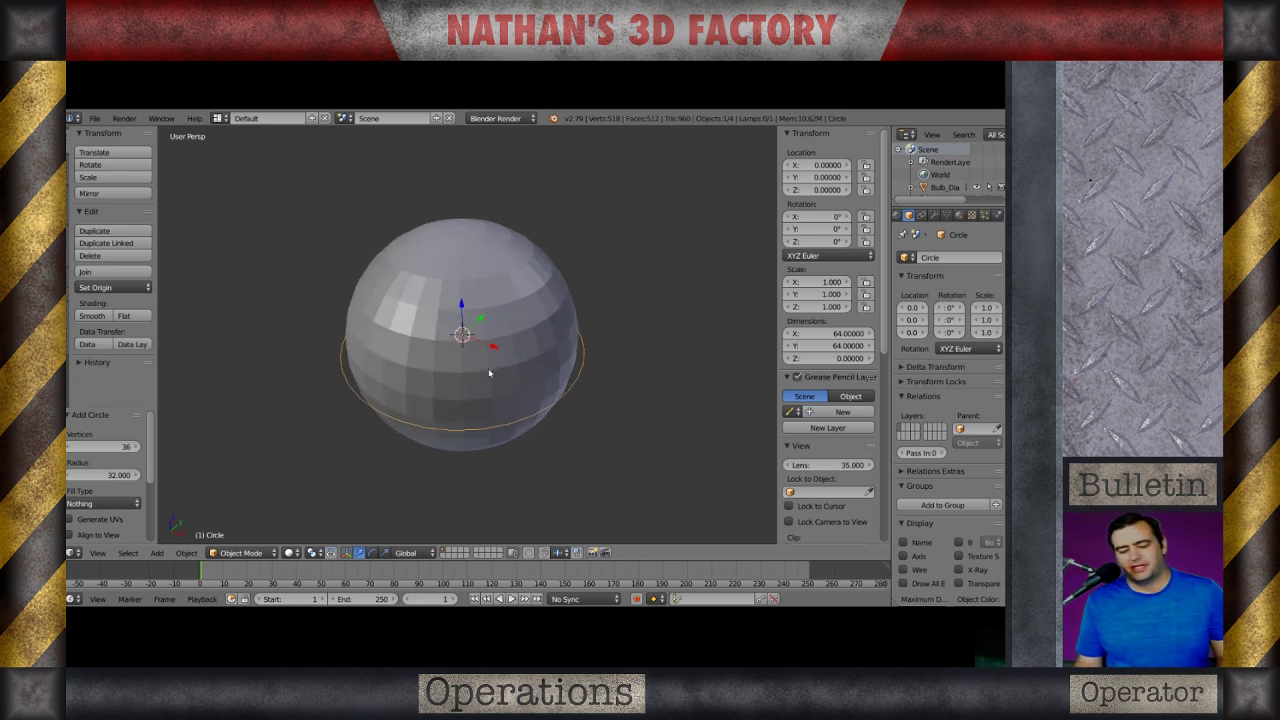
# Add a second mesh circle at the same centre with 6 vertices to form a hexagon.
pyautogui.press('a')
pyautogui.hotkey('shift', 'a')
pyautogui.moveTo(478, 373)
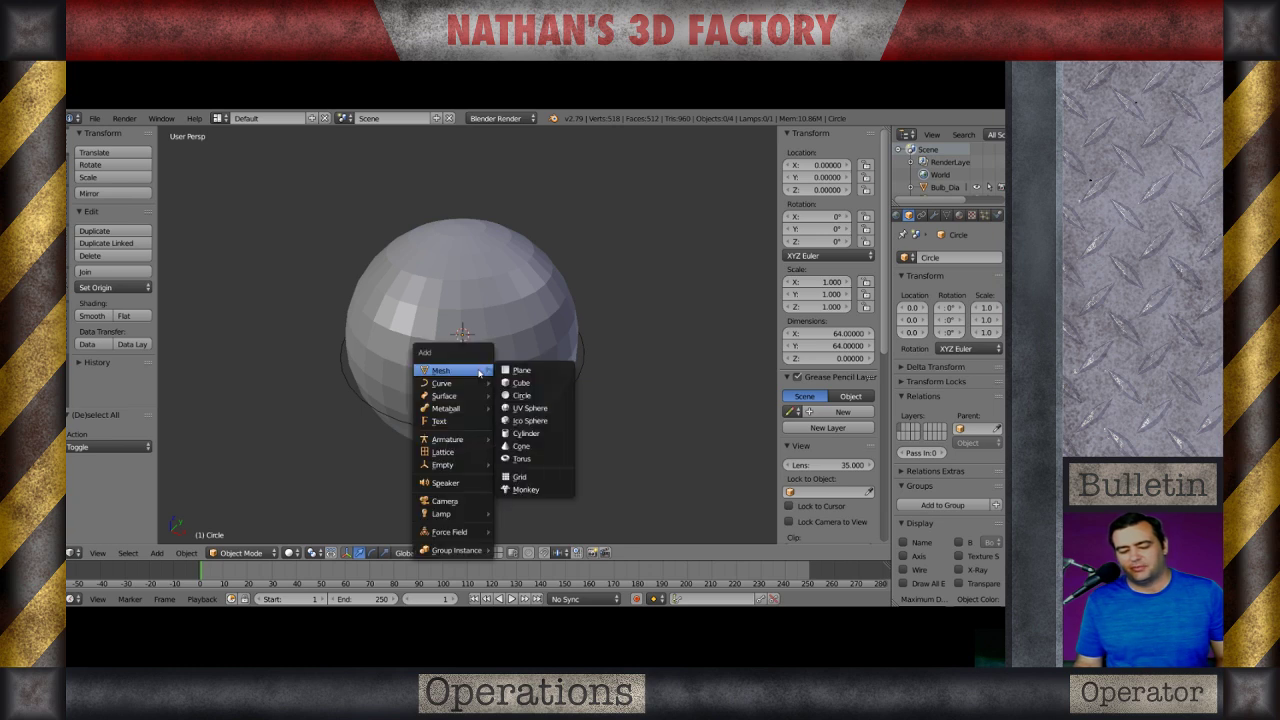
pyautogui.click(523, 400)
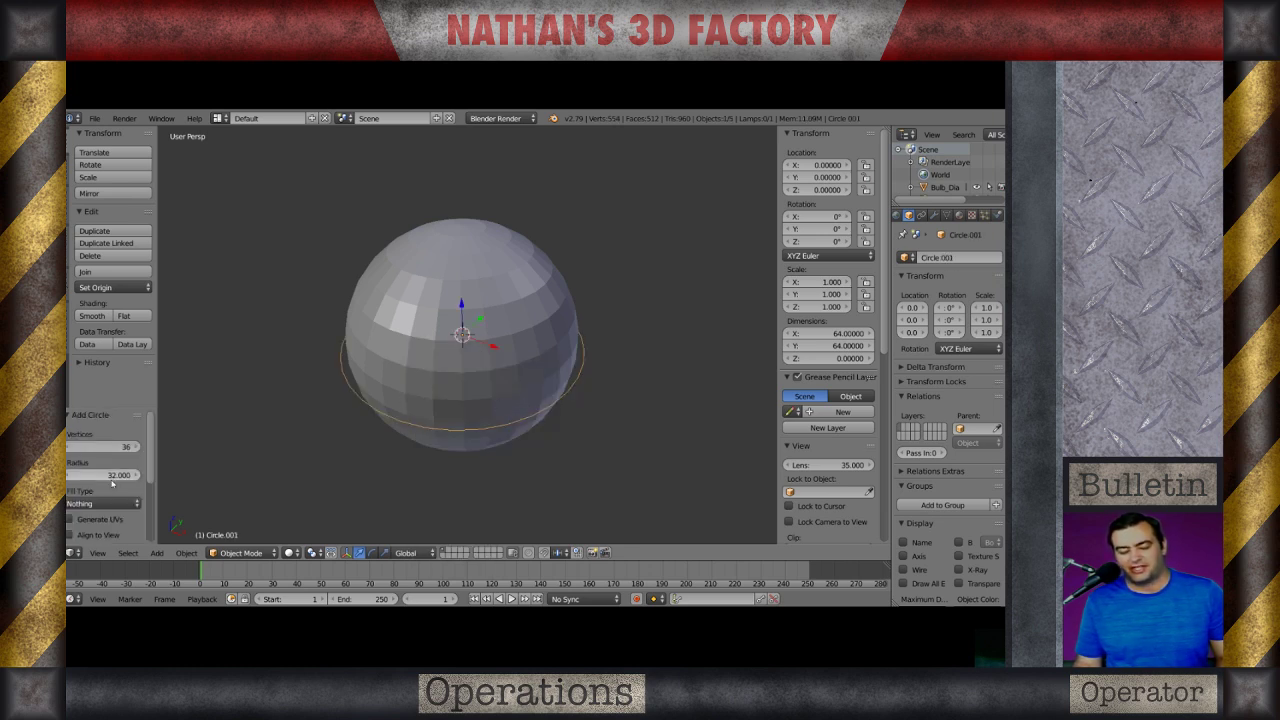
pyautogui.click(110, 446)
pyautogui.press('Return')
# Set the hexagon's radius to 100.
pyautogui.click(95, 475)
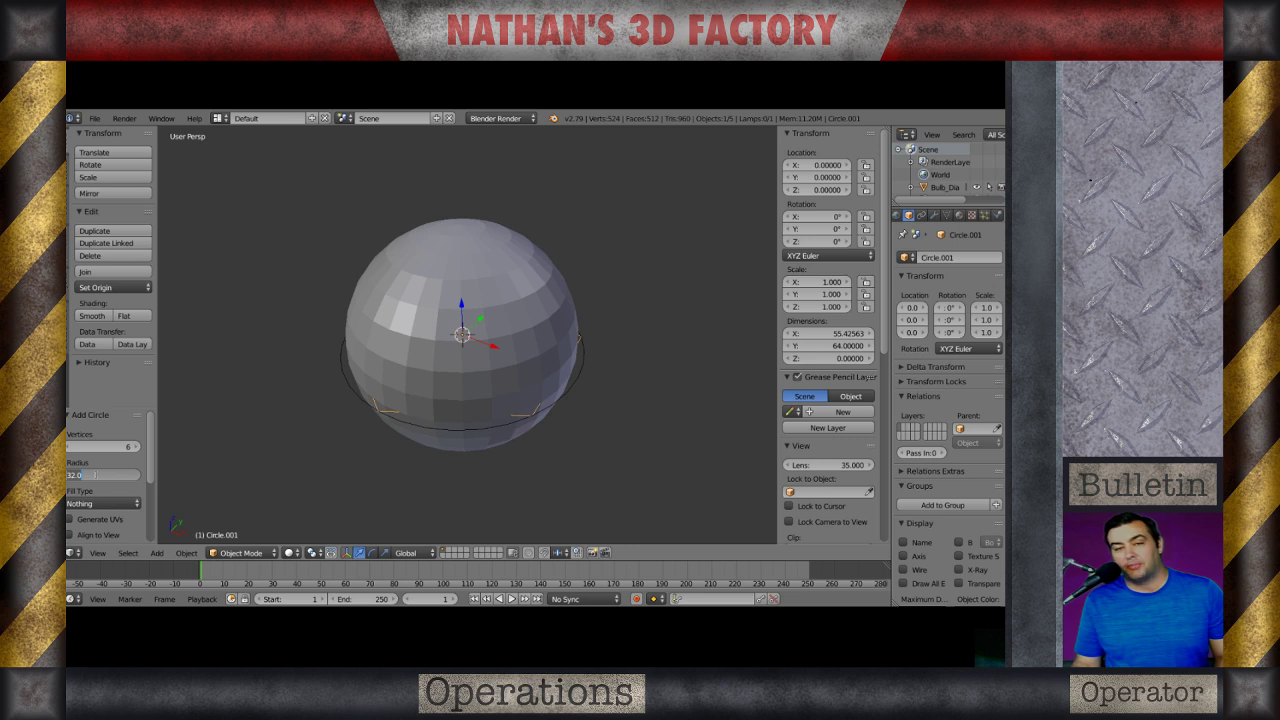
pyautogui.write('100')
pyautogui.press('Return')
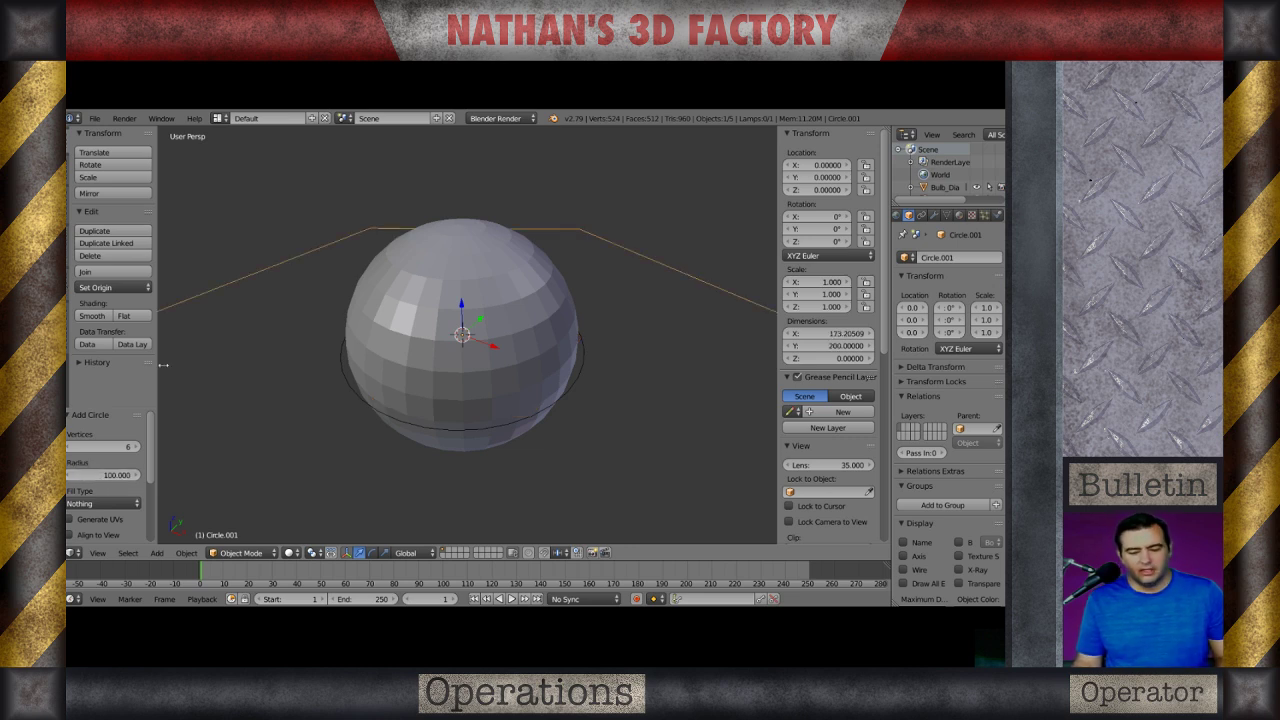
# Set the hexagon's radius to 50.
pyautogui.scroll(-5, 374, 409)
pyautogui.scroll(2, 432, 381)
pyautogui.moveTo(432, 381); pyautogui.dragTo(439, 381, button='middle')
pyautogui.click(103, 475)
pyautogui.write('50')
pyautogui.press('Return')
pyautogui.scroll(2, 510, 400)
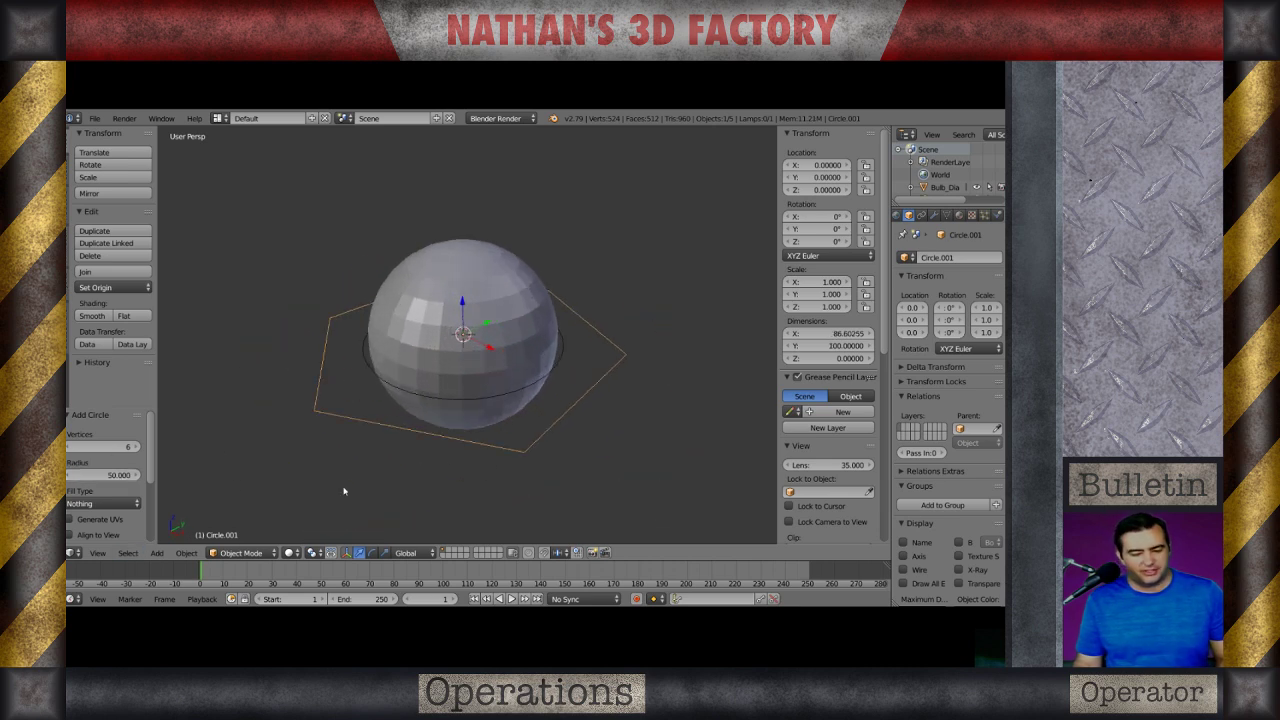
# Join the 36-vertex circle and the hexagon into one object.
pyautogui.scroll(-1, 520, 446)
pyautogui.moveTo(520, 446)
pyautogui.mouseDown(button='middle')
pyautogui.moveTo(423, 457)
pyautogui.moveTo(494, 411)
pyautogui.moveTo(502, 443)
pyautogui.mouseUp(button='middle')
pyautogui.scroll(2, 494, 411)
pyautogui.scroll(1, 502, 443)
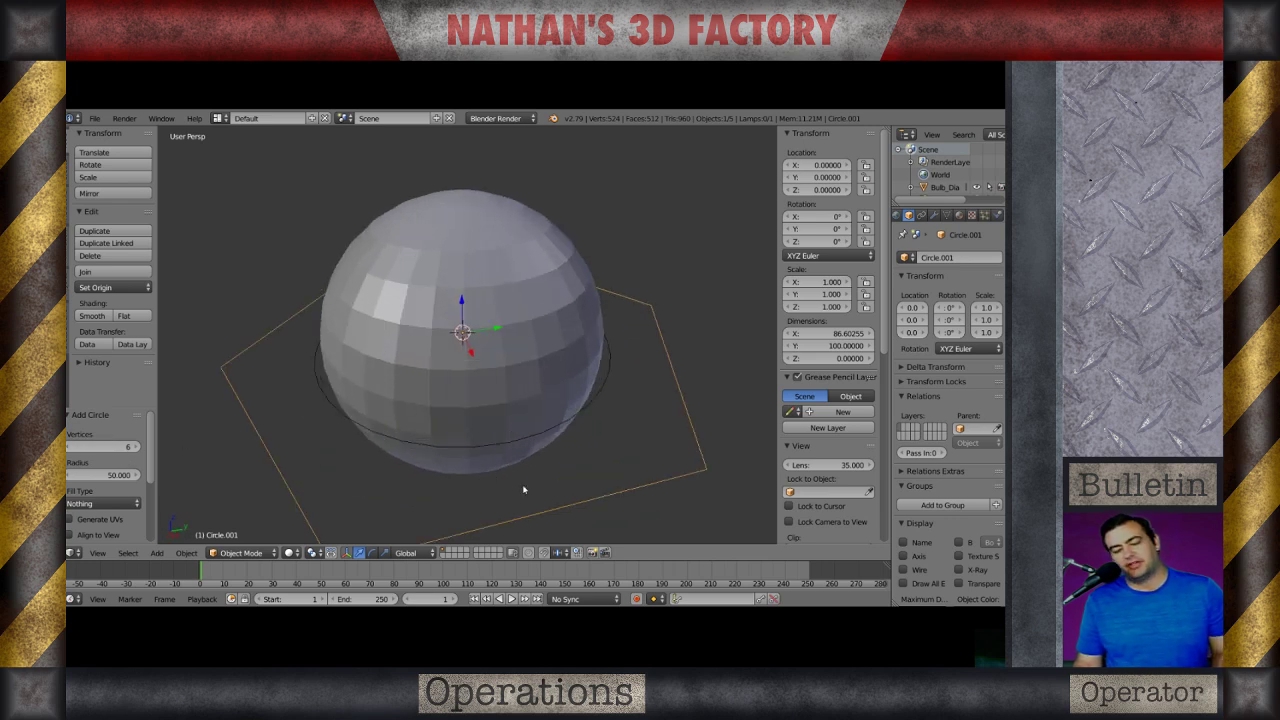
pyautogui.keyDown('shift'); pyautogui.moveTo(517, 460); pyautogui.dragTo(534, 428, button='middle'); pyautogui.keyUp('shift')
pyautogui.rightClick(550, 381)
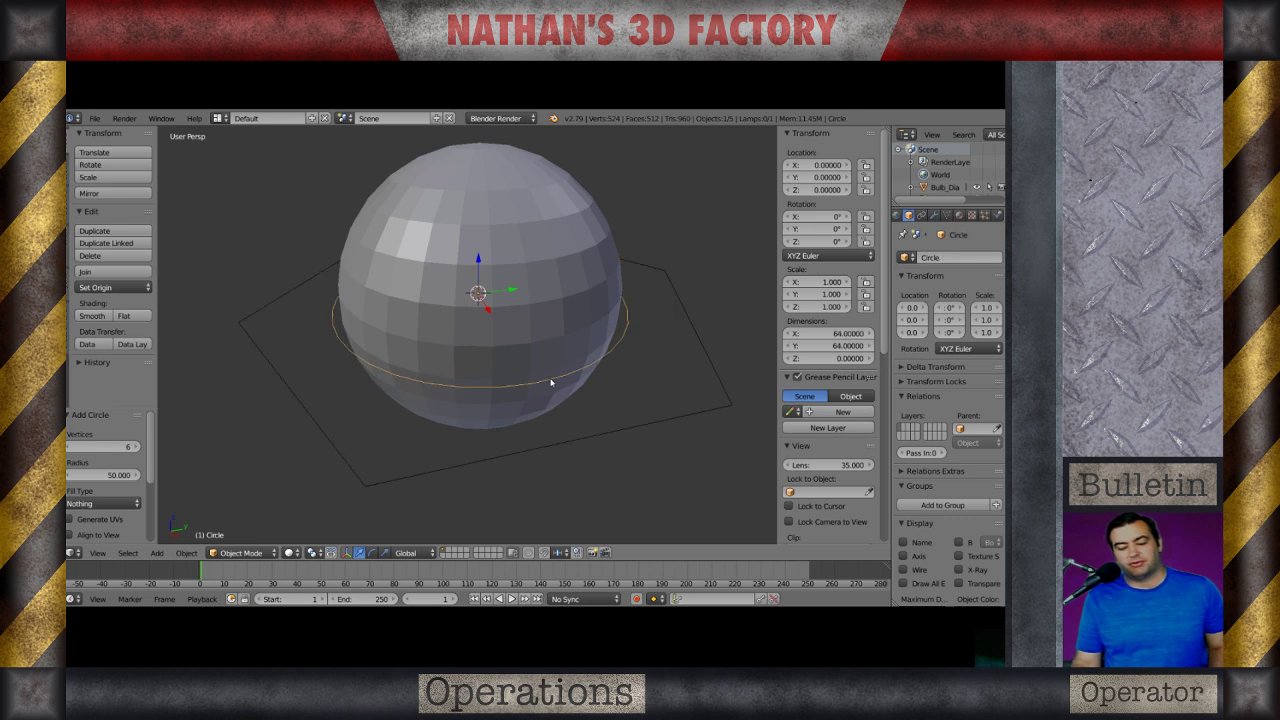
pyautogui.keyDown('shift'); pyautogui.rightClick(568, 449); pyautogui.keyUp('shift')
pyautogui.hotkey('ctrl', 'j')
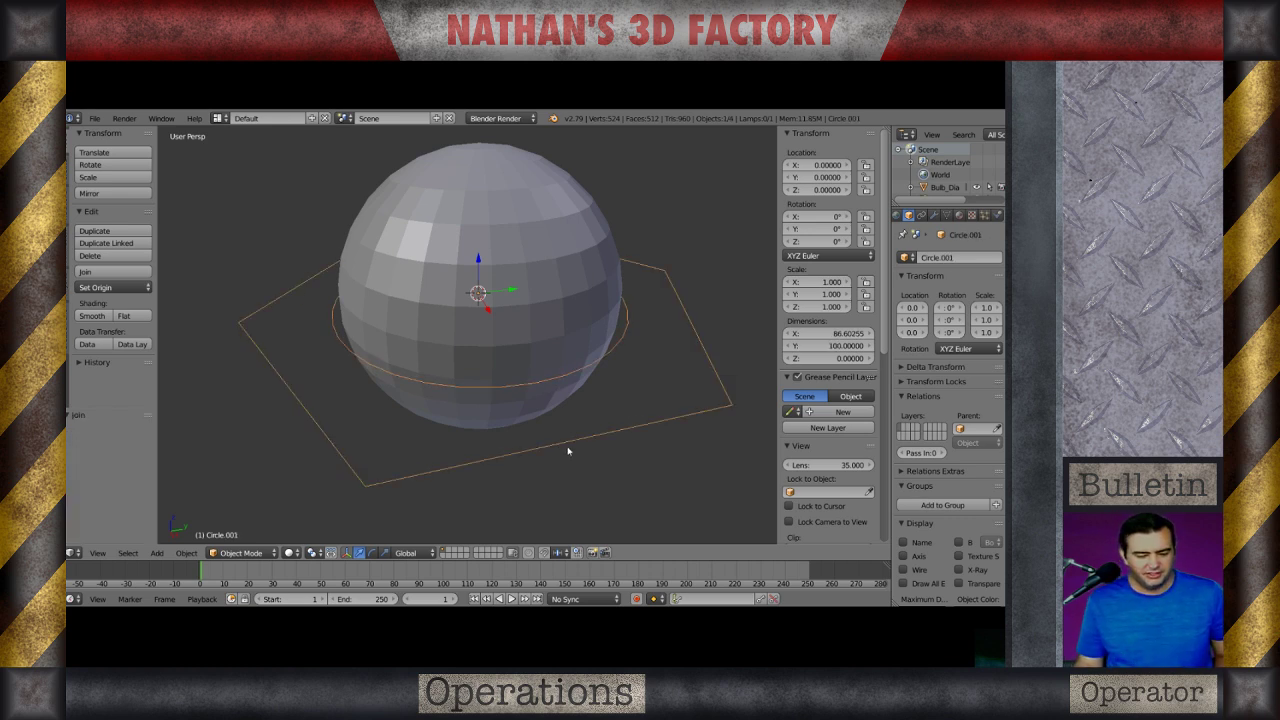
# Enter Edit Mode and connect the first hexagon corner to its nearest circle vertex with an edge.
pyautogui.press('Tab')
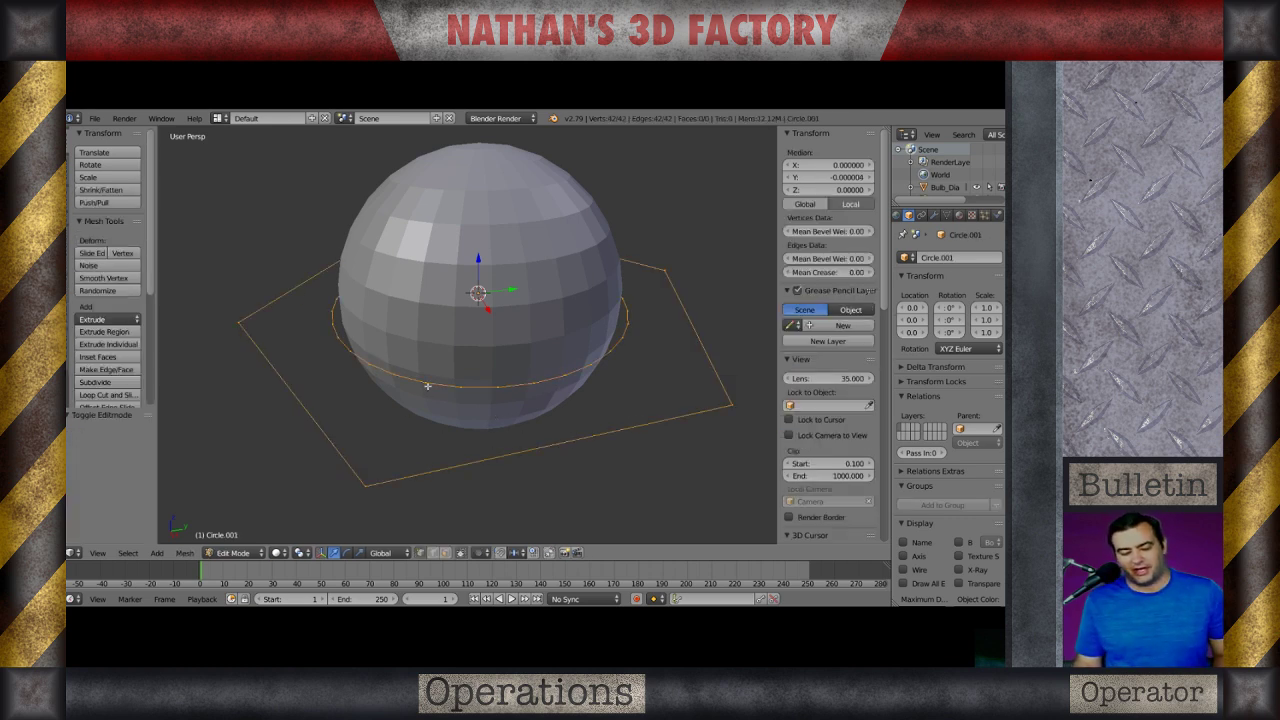
pyautogui.rightClick(426, 390)
pyautogui.keyDown('shift'); pyautogui.rightClick(382, 482); pyautogui.keyUp('shift')
pyautogui.press('f')
pyautogui.press('a')
# Create an edge between the second hexagon corner and the circle vertex facing it.
pyautogui.moveTo(643, 384); pyautogui.dragTo(522, 428, button='middle')
pyautogui.rightClick(541, 474)
pyautogui.keyDown('shift'); pyautogui.rightClick(481, 441); pyautogui.keyUp('shift')
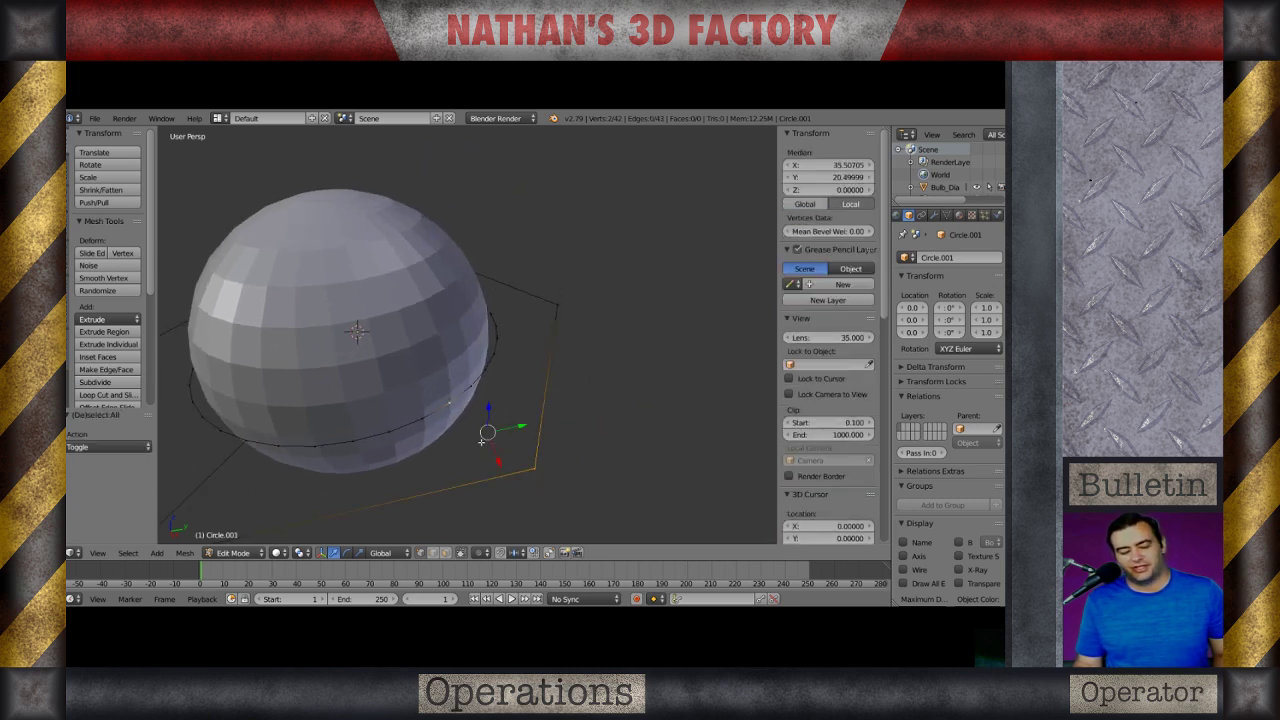
pyautogui.press('f')
pyautogui.press('a')
# Connect the third hexagon corner to its matching circle vertex with an edge.
pyautogui.moveTo(449, 441)
pyautogui.mouseDown(button='middle')
pyautogui.moveTo(396, 491)
pyautogui.moveTo(454, 443)
pyautogui.mouseUp(button='middle')
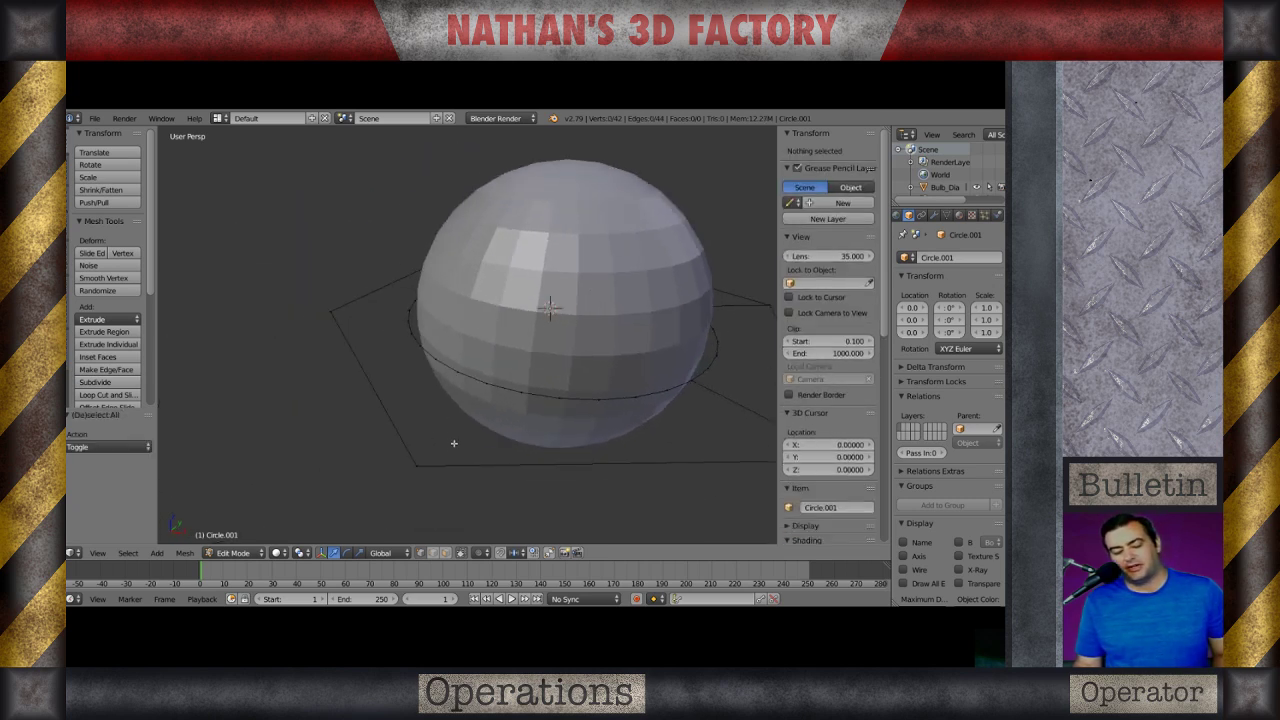
pyautogui.scroll(-2, 530, 450)
pyautogui.moveTo(534, 457); pyautogui.dragTo(491, 451, button='middle')
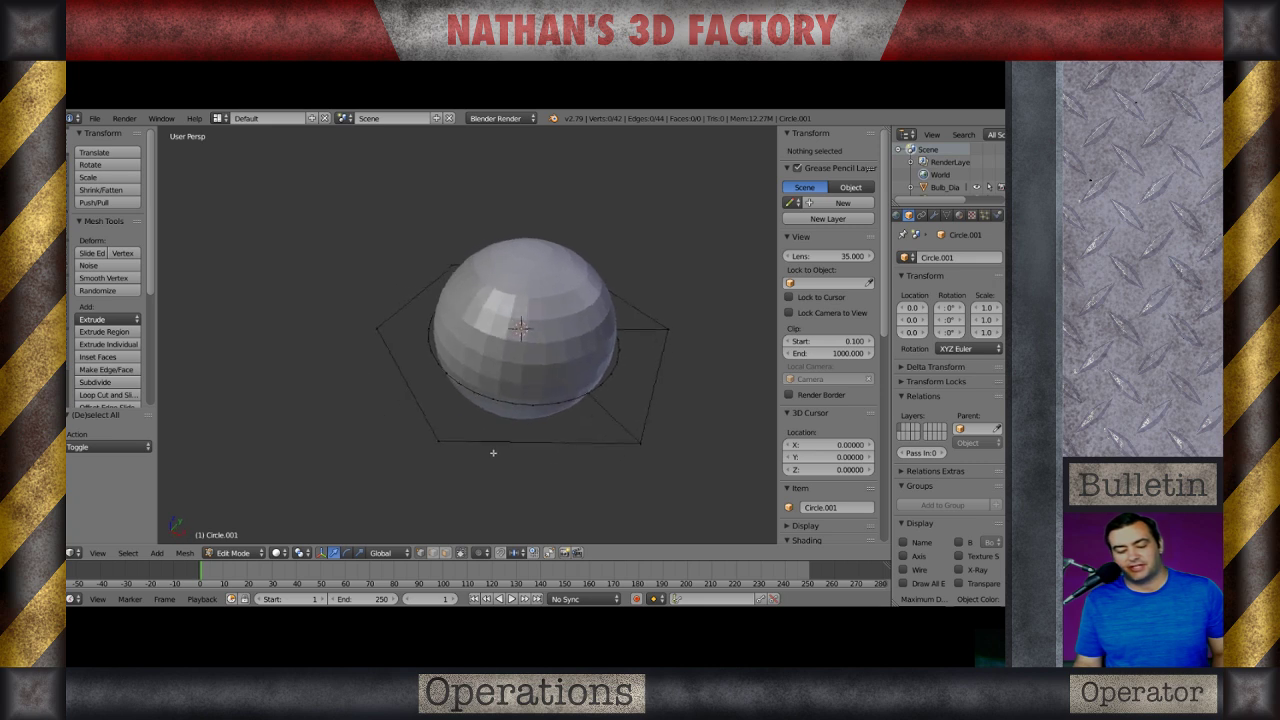
pyautogui.rightClick(479, 398)
pyautogui.keyDown('shift'); pyautogui.rightClick(447, 440); pyautogui.keyUp('shift')
pyautogui.press('f')
pyautogui.press('a')
# Create an edge from the fourth hexagon corner to the circle vertex facing it.
pyautogui.moveTo(408, 448); pyautogui.dragTo(474, 449, button='middle')
pyautogui.scroll(2, 439, 363)
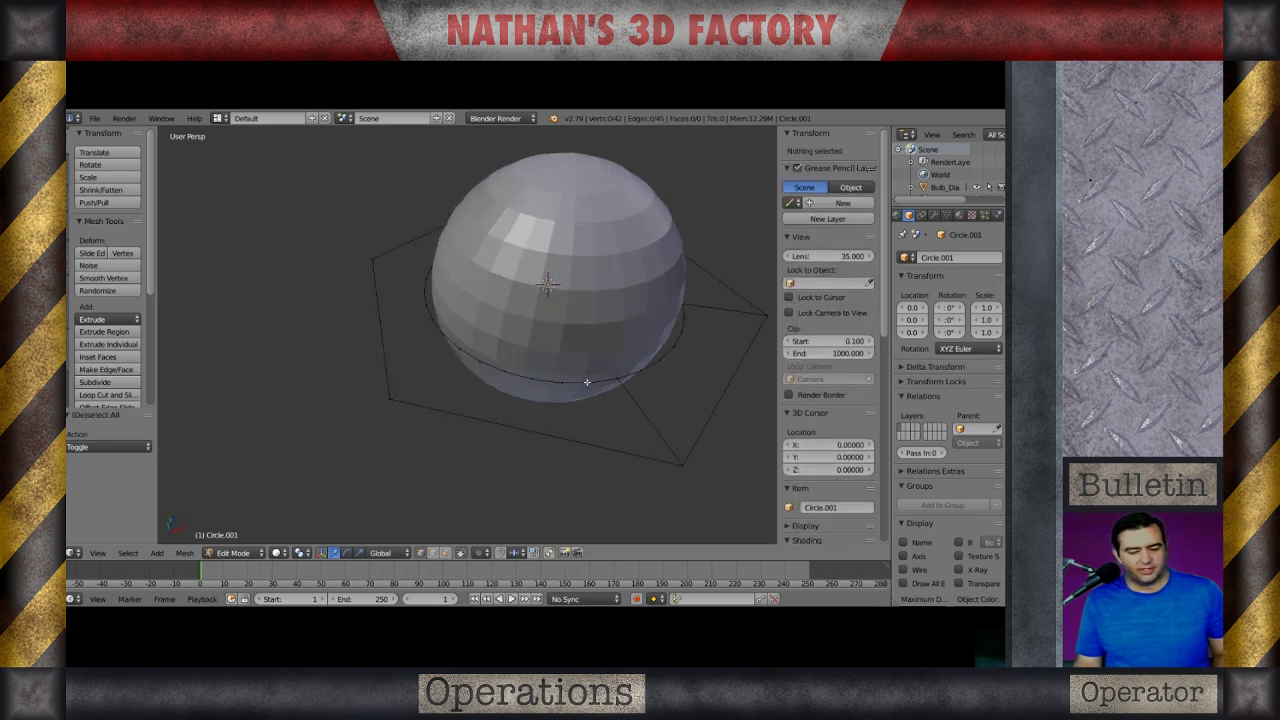
pyautogui.rightClick(464, 350)
pyautogui.keyDown('shift'); pyautogui.rightClick(393, 401); pyautogui.keyUp('shift')
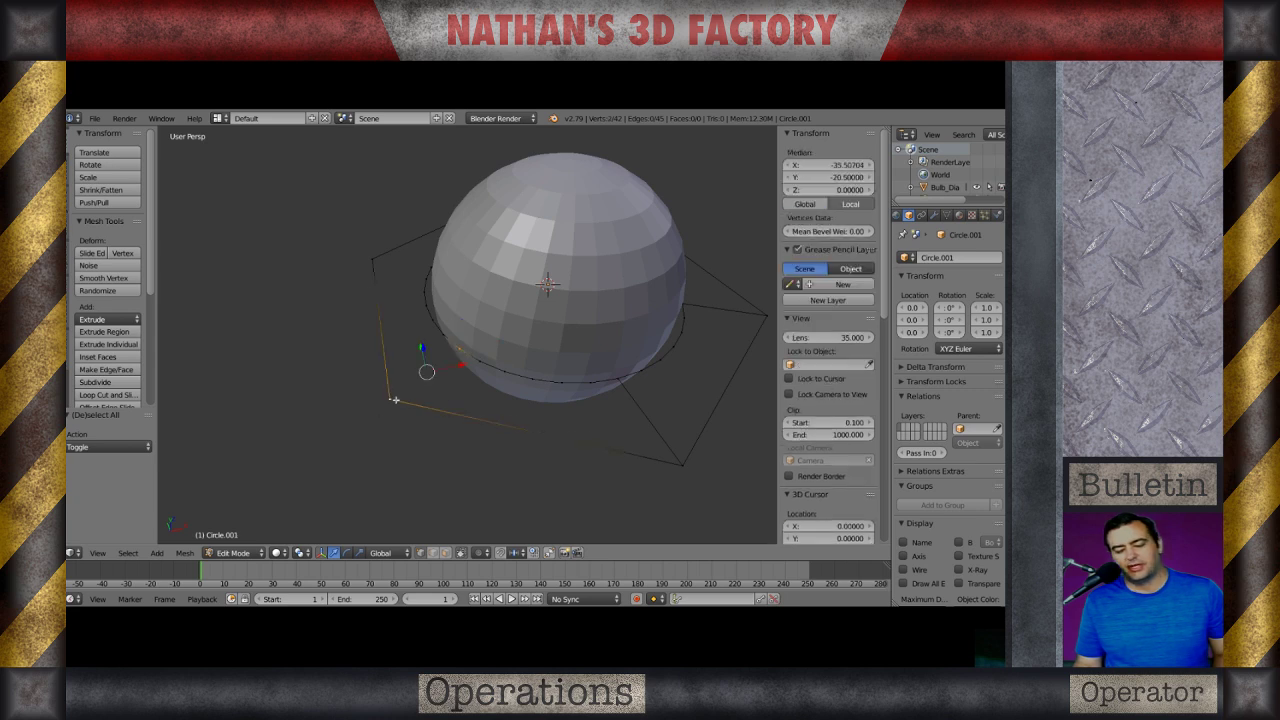
pyautogui.press('f')
pyautogui.press('a')
# Connect the fifth hexagon corner to its nearest circle vertex with an edge.
pyautogui.scroll(-1, 440, 418)
pyautogui.moveTo(454, 421); pyautogui.dragTo(562, 431, button='middle')
pyautogui.scroll(1, 450, 350)
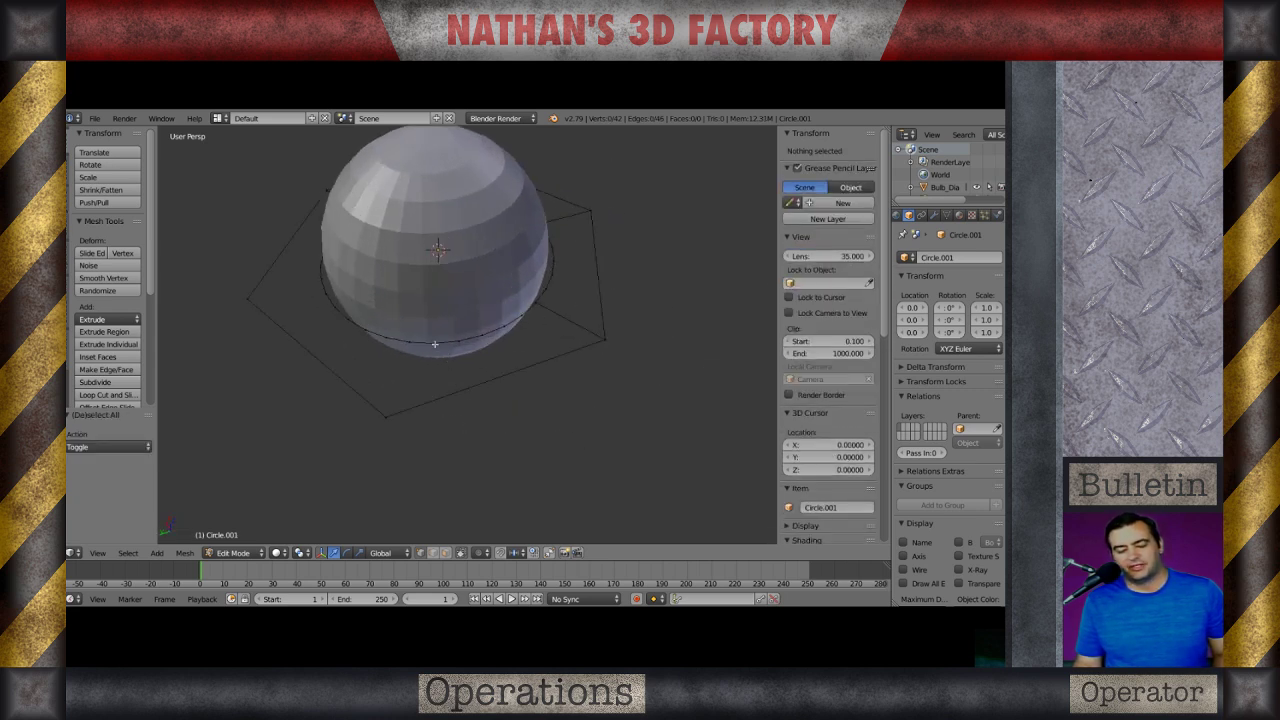
pyautogui.rightClick(408, 341)
pyautogui.keyDown('shift'); pyautogui.rightClick(387, 419); pyautogui.keyUp('shift')
pyautogui.press('f')
pyautogui.press('a')
# Connect the last remaining hexagon corner to its circle vertex with an edge.
pyautogui.scroll(-1, 384, 421)
pyautogui.moveTo(384, 421); pyautogui.dragTo(515, 400, button='middle')
pyautogui.scroll(1, 520, 396)
pyautogui.moveTo(549, 350); pyautogui.dragTo(541, 388, button='middle')
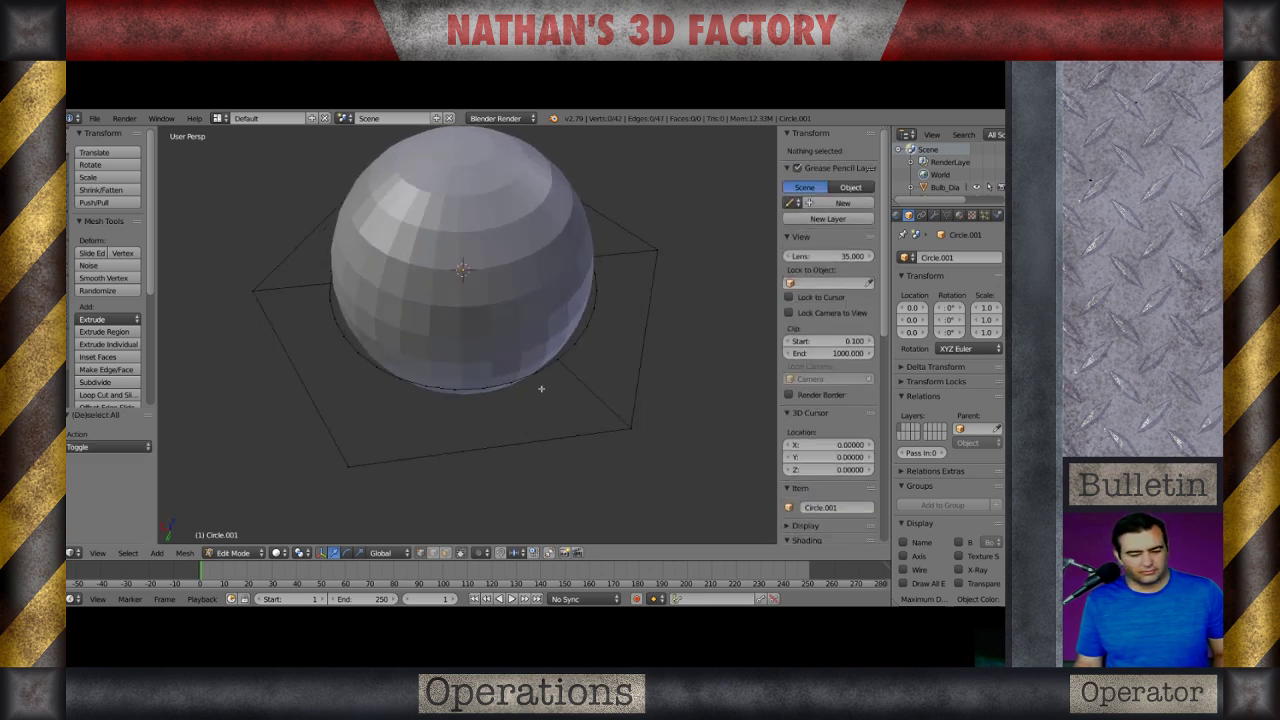
pyautogui.rightClick(393, 379)
pyautogui.keyDown('shift'); pyautogui.rightClick(357, 456); pyautogui.keyUp('shift')
pyautogui.press('f')
pyautogui.press('a')
# Subdivide one side of the hexagon with 5 cuts.
pyautogui.scroll(-3, 400, 440)
pyautogui.moveTo(412, 437); pyautogui.dragTo(490, 427, button='middle')
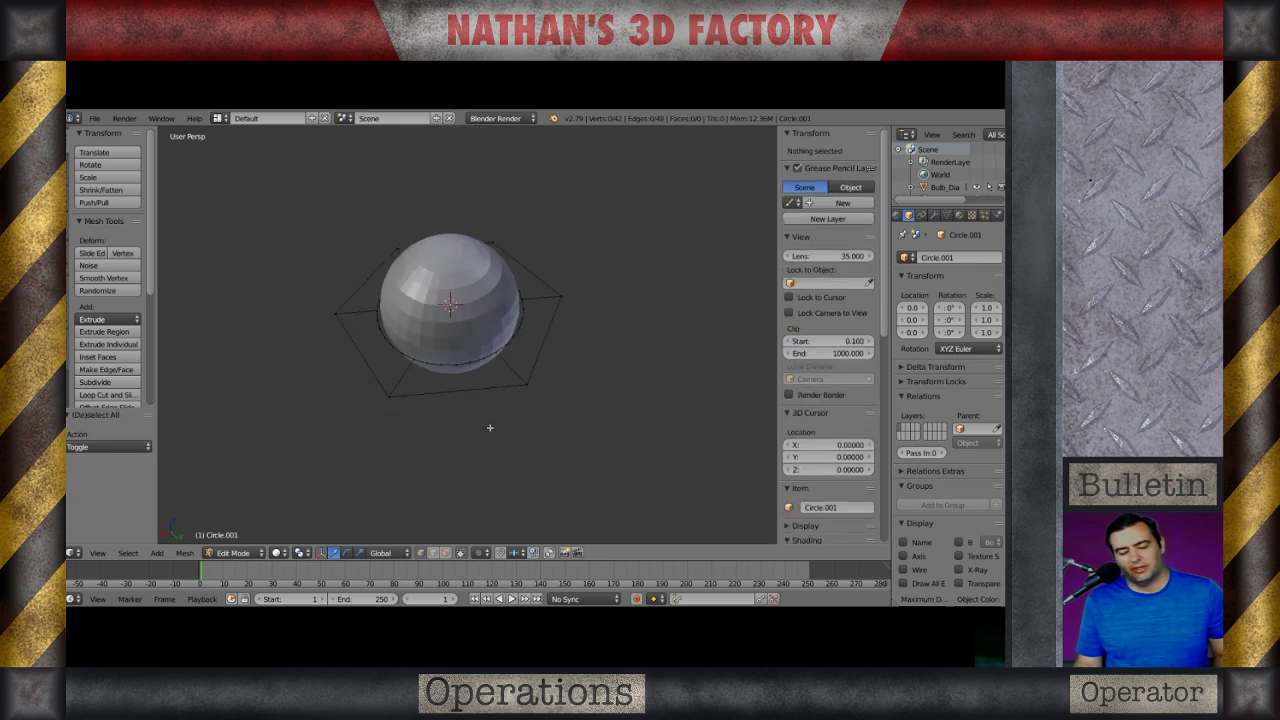
pyautogui.scroll(2, 500, 427)
pyautogui.rightClick(568, 406)
pyautogui.keyDown('shift'); pyautogui.rightClick(606, 284); pyautogui.keyUp('shift')
pyautogui.press('w')
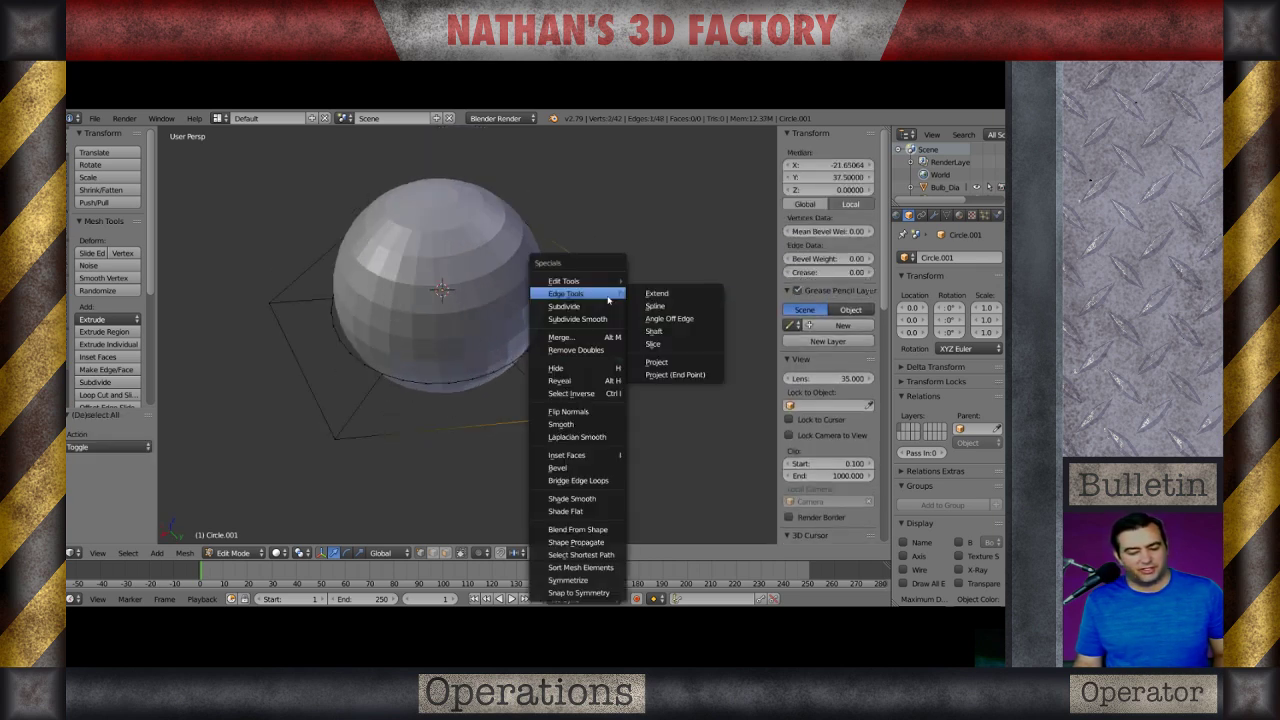
pyautogui.click(597, 308)
pyautogui.moveTo(612, 411); pyautogui.dragTo(560, 462, button='middle')
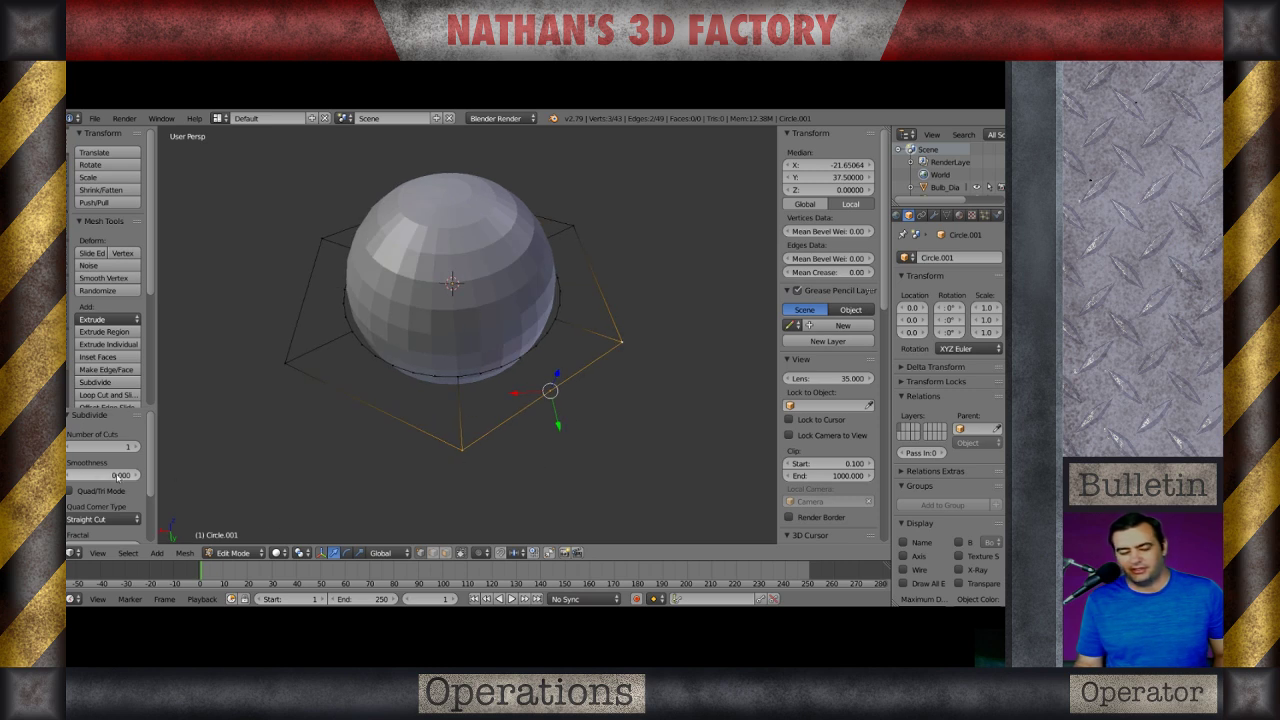
pyautogui.click(138, 448)
pyautogui.click(138, 448)
pyautogui.click(138, 448)
pyautogui.click(138, 448)
# In edge select mode, bridge the subdivided hexagon side with the six circle edges facing it, using Bridge Edge Loops.
pyautogui.scroll(1, 540, 417)
pyautogui.hotkey('ctrl', 'Tab')
pyautogui.click(485, 409)
pyautogui.rightClick(476, 386)
pyautogui.keyDown('shift'); pyautogui.rightClick(498, 381); pyautogui.keyUp('shift')
pyautogui.keyDown('shift'); pyautogui.rightClick(523, 369); pyautogui.keyUp('shift')
pyautogui.keyDown('shift'); pyautogui.rightClick(545, 355); pyautogui.keyUp('shift')
pyautogui.keyDown('shift'); pyautogui.rightClick(563, 339); pyautogui.keyUp('shift')
pyautogui.keyDown('shift'); pyautogui.rightClick(574, 324); pyautogui.keyUp('shift')
pyautogui.keyDown('shift'); pyautogui.rightClick(651, 357); pyautogui.keyUp('shift')
pyautogui.keyDown('shift'); pyautogui.rightClick(623, 378); pyautogui.keyUp('shift')
pyautogui.press('c')
pyautogui.moveTo(591, 397); pyautogui.dragTo(504, 454)
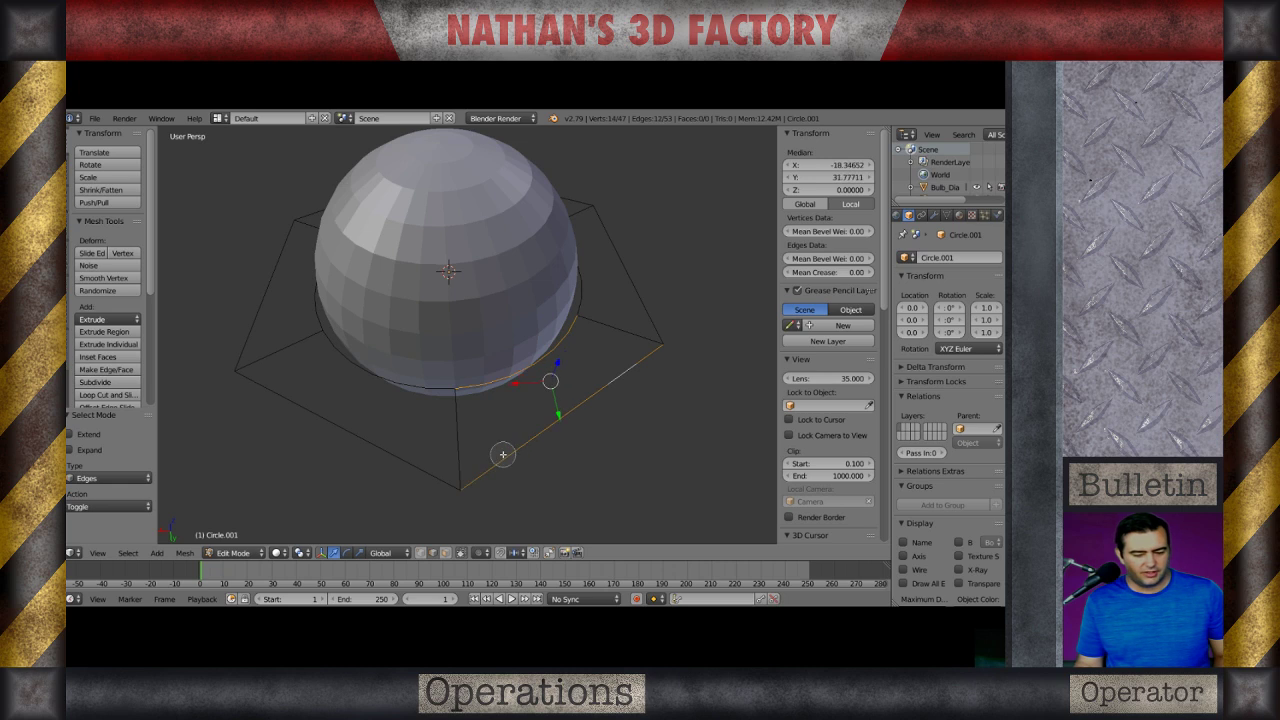
pyautogui.hotkey('ctrl', 'e')
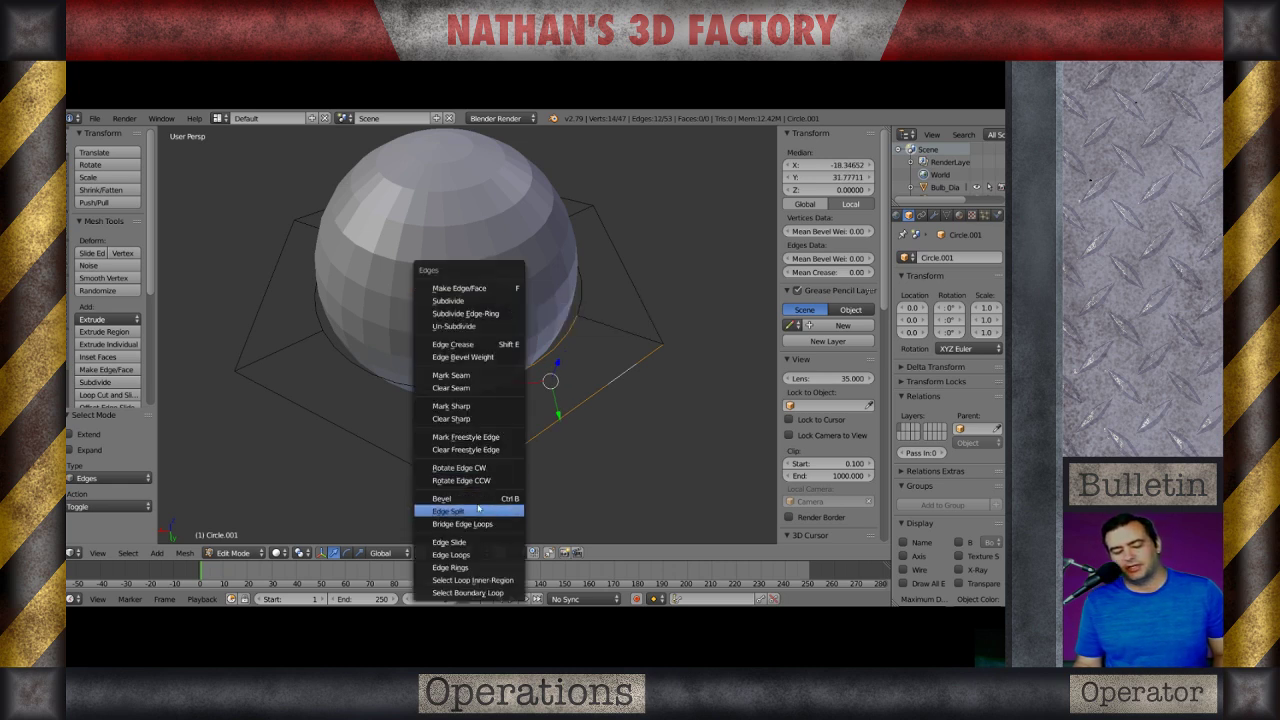
pyautogui.click(477, 526)
pyautogui.press('a')
# Try to bridge the adjacent, undivided hexagon side with its six facing circle edges, and undo the bridge.
pyautogui.moveTo(552, 457); pyautogui.dragTo(474, 452, button='middle')
pyautogui.hotkey('ctrl', 'Tab')
pyautogui.click(447, 441)
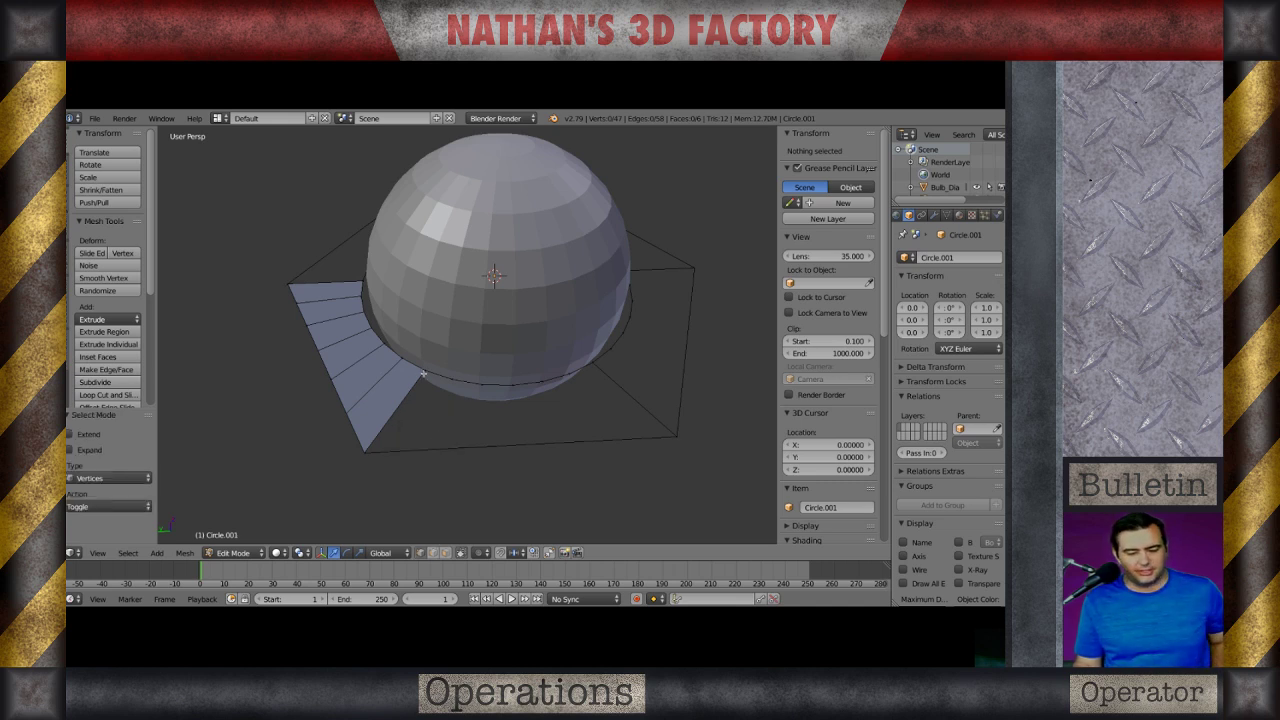
pyautogui.hotkey('ctrl', 'Tab')
pyautogui.click(402, 457)
pyautogui.rightClick(440, 376)
pyautogui.keyDown('ctrl'); pyautogui.rightClick(582, 367); pyautogui.keyUp('ctrl')
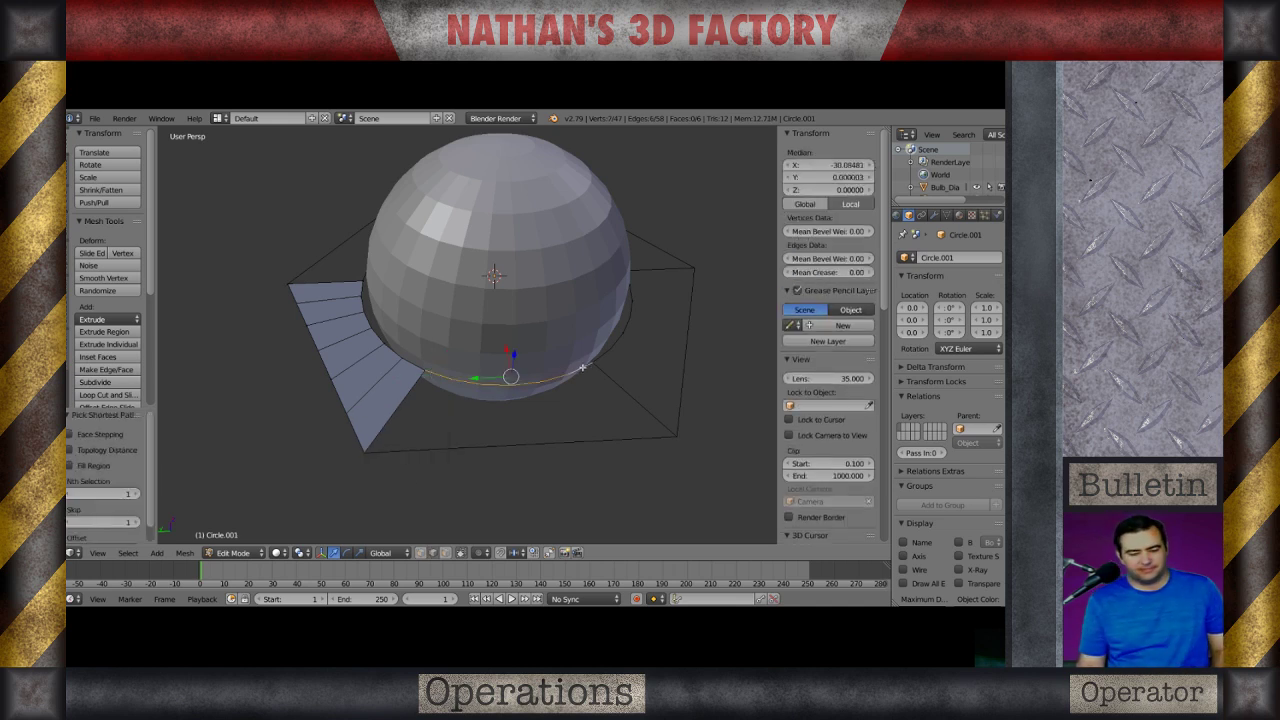
pyautogui.keyDown('ctrl'); pyautogui.rightClick(398, 452); pyautogui.keyUp('ctrl')
pyautogui.keyDown('shift'); pyautogui.rightClick(648, 405); pyautogui.keyUp('shift')
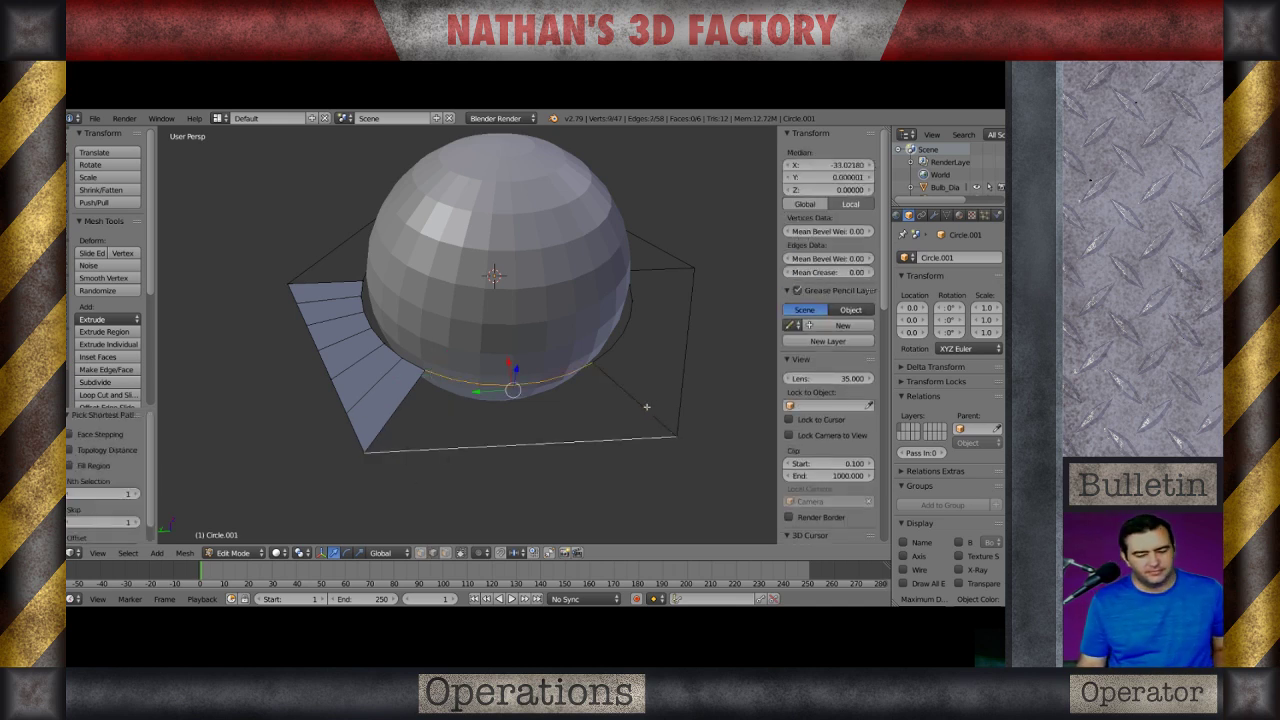
pyautogui.hotkey('ctrl', 'e')
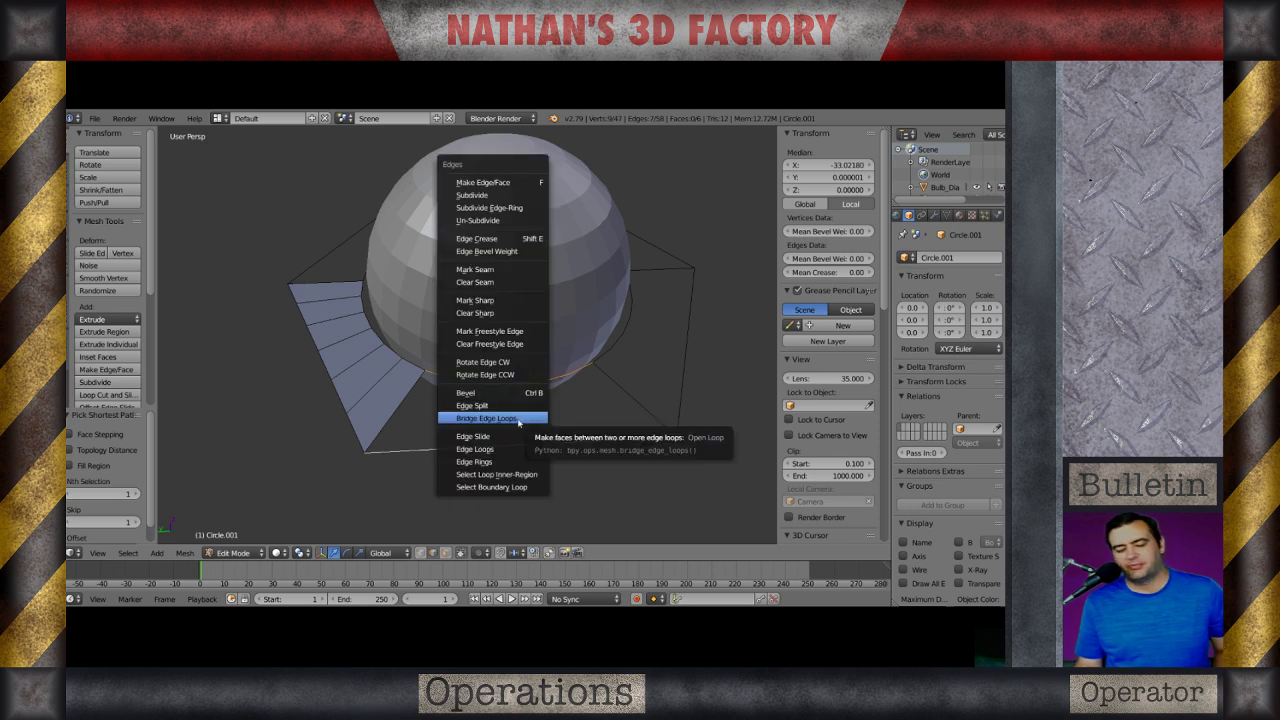
pyautogui.click(518, 422)
pyautogui.hotkey('ctrl', 'z')
# In vertex select mode, select both corners of the undivided hexagon side next to the bridged section and subdivide it with 5 cuts.
pyautogui.moveTo(500, 440)
pyautogui.mouseDown(button='middle')
pyautogui.moveTo(520, 443)
pyautogui.moveTo(486, 449)
pyautogui.moveTo(503, 449)
pyautogui.mouseUp(button='middle')
pyautogui.scroll(1, 525, 450)
pyautogui.hotkey('ctrl', 'Tab')
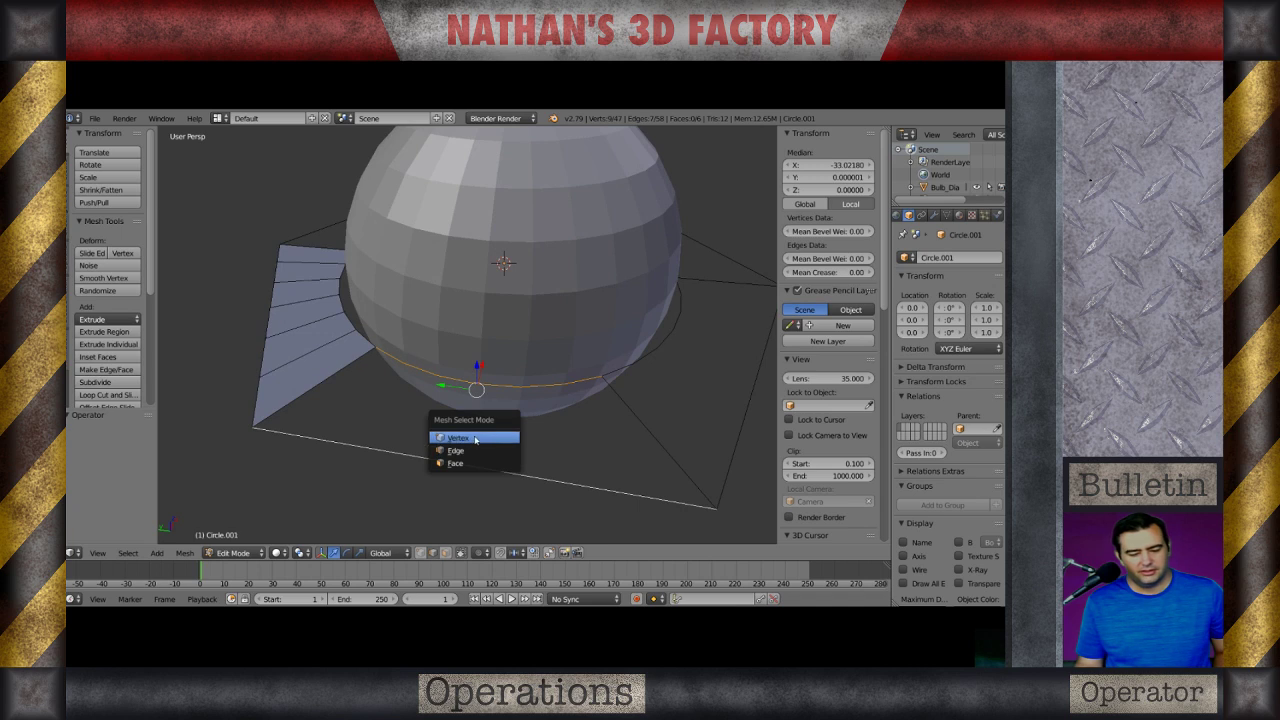
pyautogui.click(482, 436)
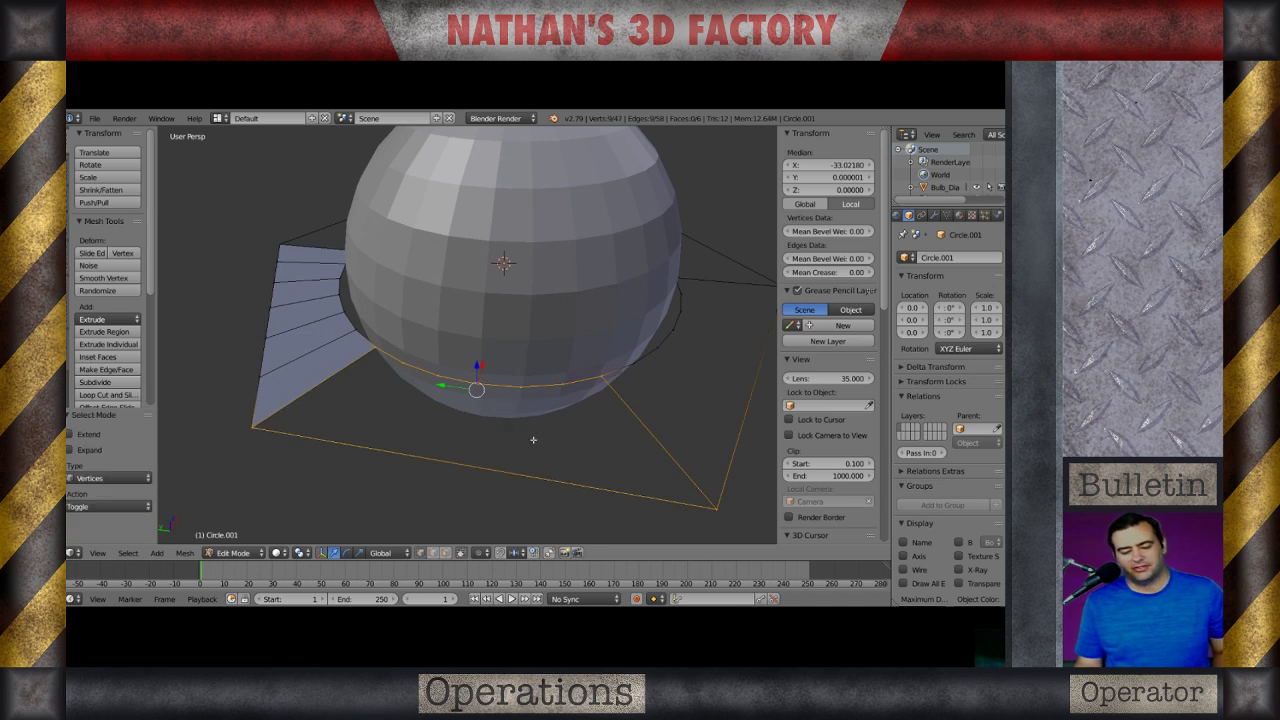
pyautogui.press('a')
pyautogui.rightClick(258, 431)
pyautogui.keyDown('shift'); pyautogui.rightClick(713, 508); pyautogui.keyUp('shift')
pyautogui.press('w')
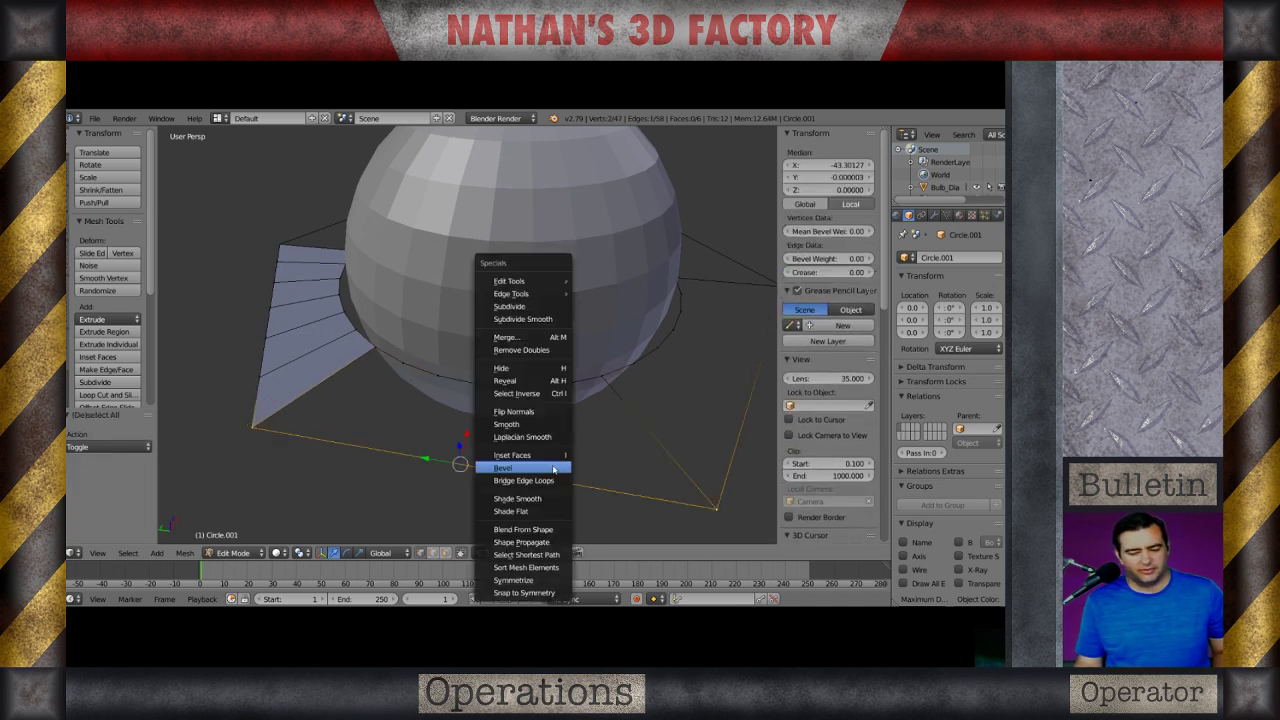
pyautogui.click(512, 306)
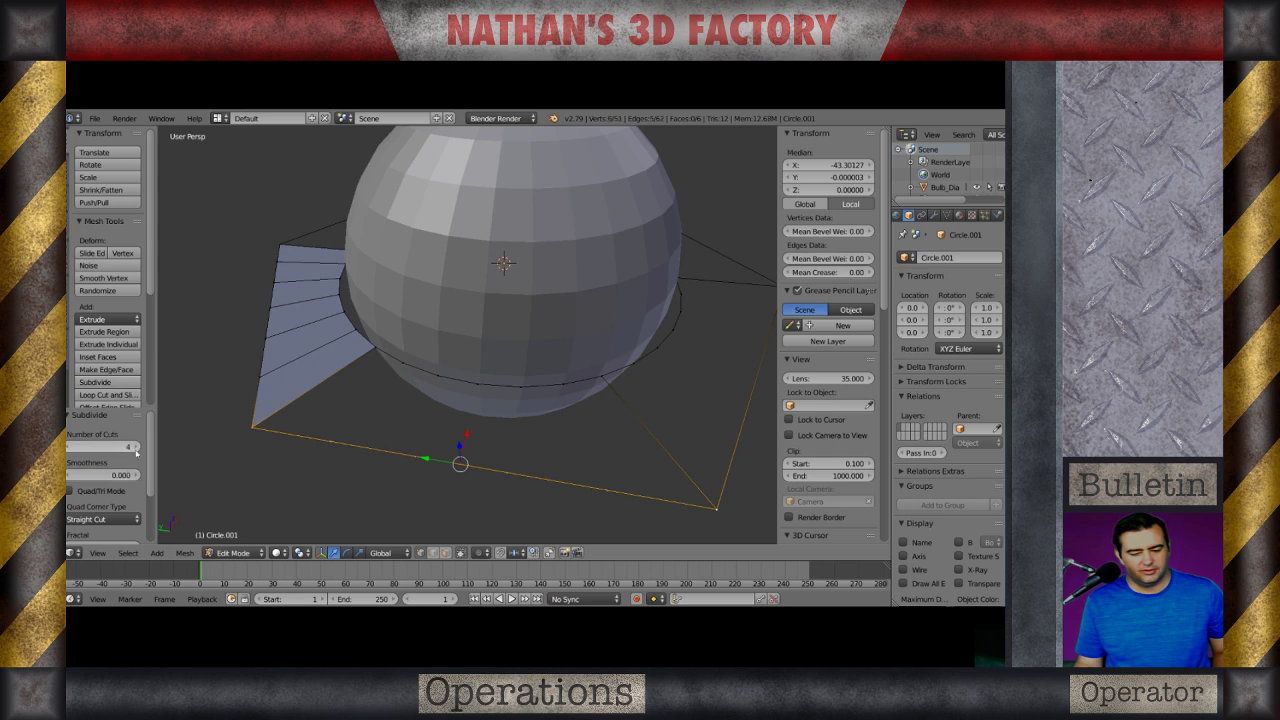
pyautogui.scroll(-2, 577, 466)
pyautogui.press('a')
# Select the two corners of the next undivided hexagon side and subdivide it with 5 cuts.
pyautogui.moveTo(634, 450); pyautogui.dragTo(586, 471, button='middle')
pyautogui.rightClick(453, 452)
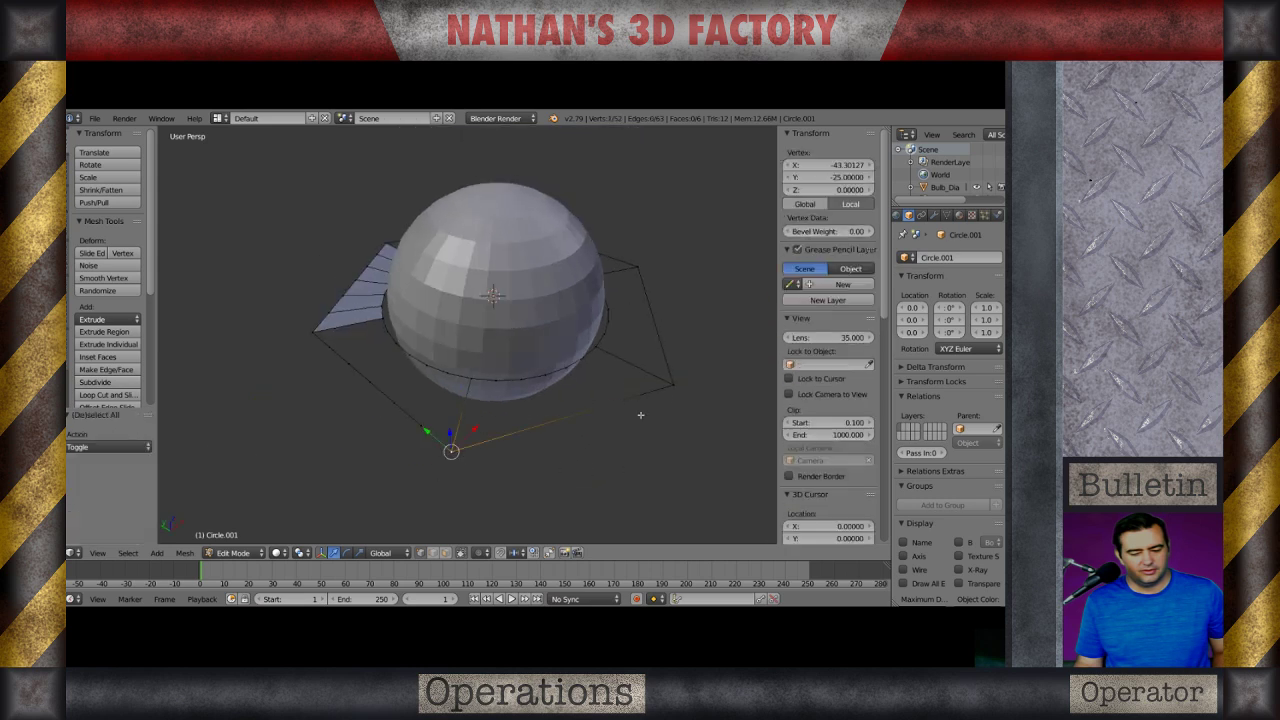
pyautogui.keyDown('shift'); pyautogui.rightClick(672, 383); pyautogui.keyUp('shift')
pyautogui.press('w')
pyautogui.click(630, 314)
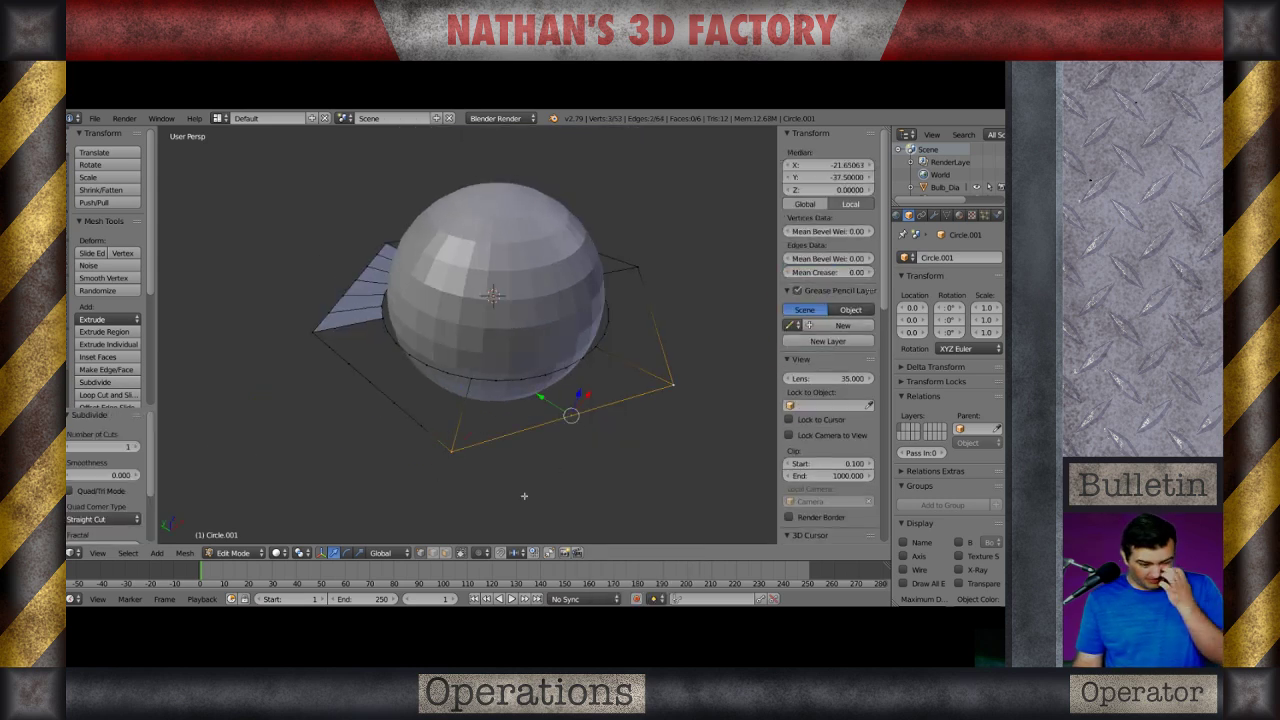
pyautogui.click(123, 446)
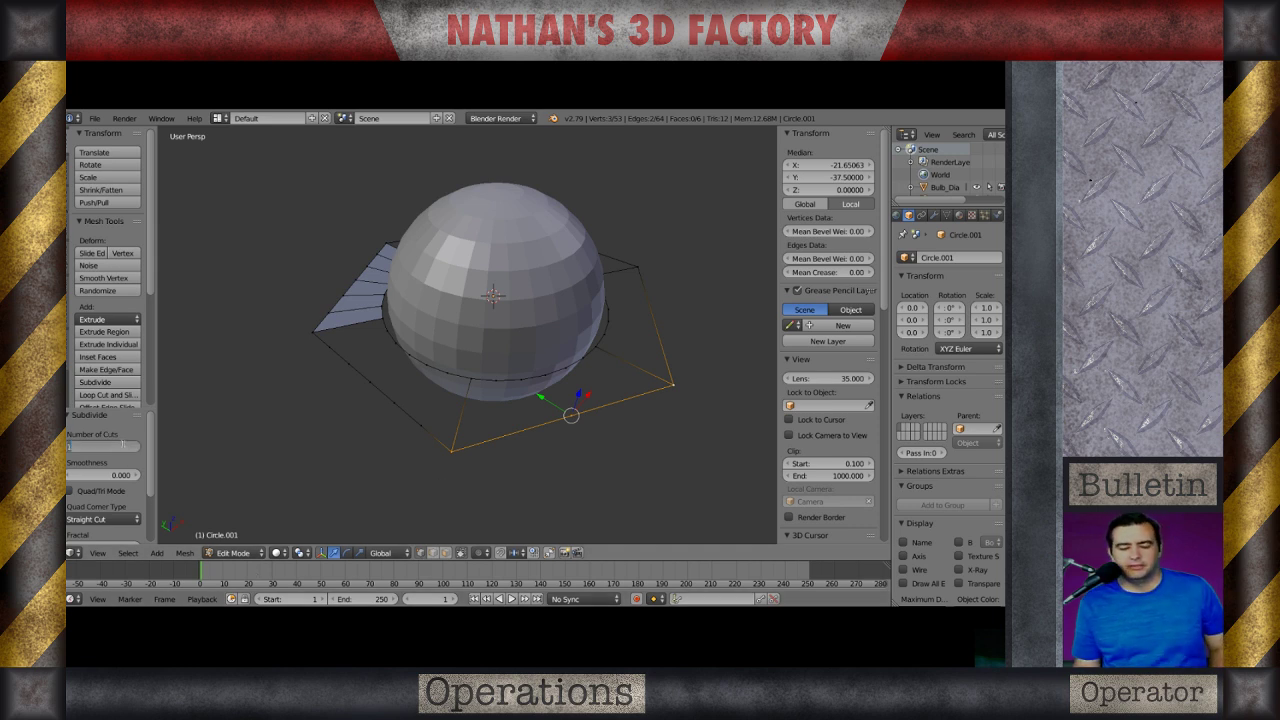
pyautogui.write('5')
pyautogui.press('Return')
pyautogui.press('a')
# Continue around the hexagon by subdividing the following side with 5 cuts and a smoothness of 0.
pyautogui.moveTo(472, 466); pyautogui.dragTo(462, 497, button='middle')
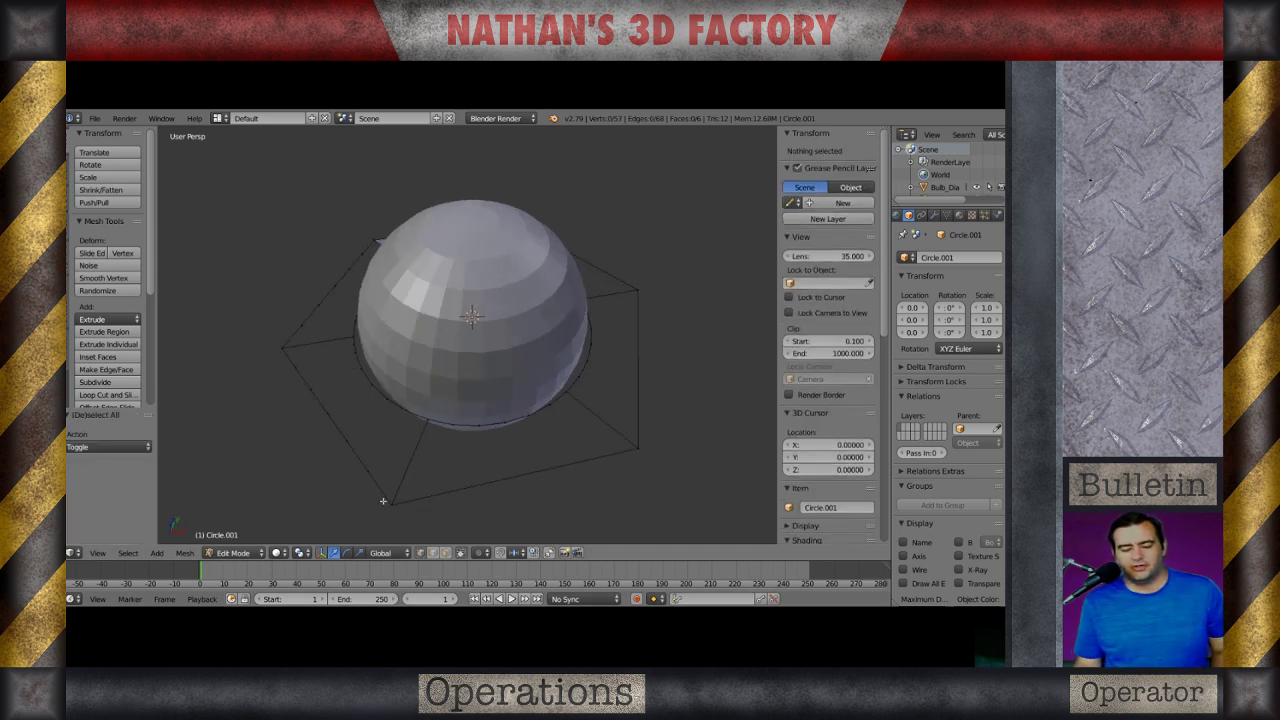
pyautogui.rightClick(390, 504)
pyautogui.keyDown('shift'); pyautogui.rightClick(636, 449); pyautogui.keyUp('shift')
pyautogui.press('w')
pyautogui.click(516, 318)
pyautogui.click(122, 448)
pyautogui.write('5')
pyautogui.press('Return')
pyautogui.click(108, 478)
pyautogui.write('0')
pyautogui.press('Return')
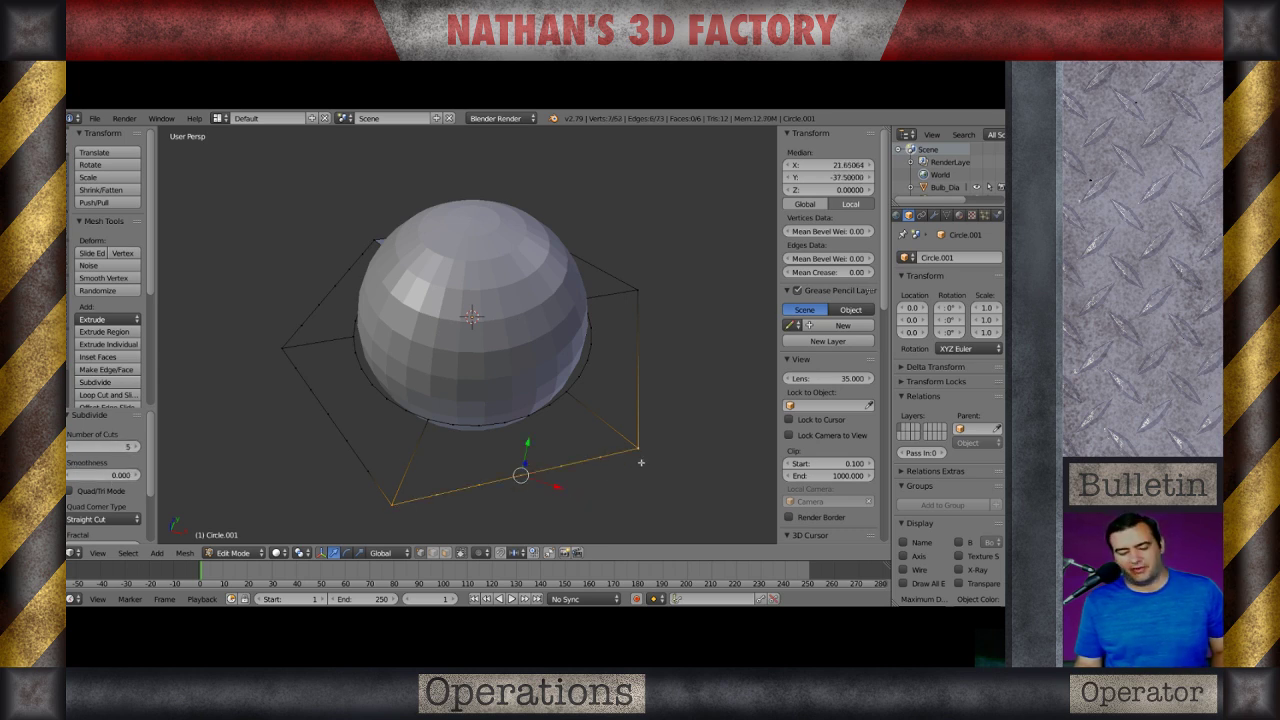
# Subdivide the fifth side of the hexagon with 5 cuts between its two corner vertices.
pyautogui.rightClick(638, 458)
pyautogui.keyDown('shift'); pyautogui.rightClick(654, 293); pyautogui.keyUp('shift')
pyautogui.press('w')
pyautogui.click(655, 300)
pyautogui.click(101, 452)
pyautogui.write('5')
pyautogui.press('Return')
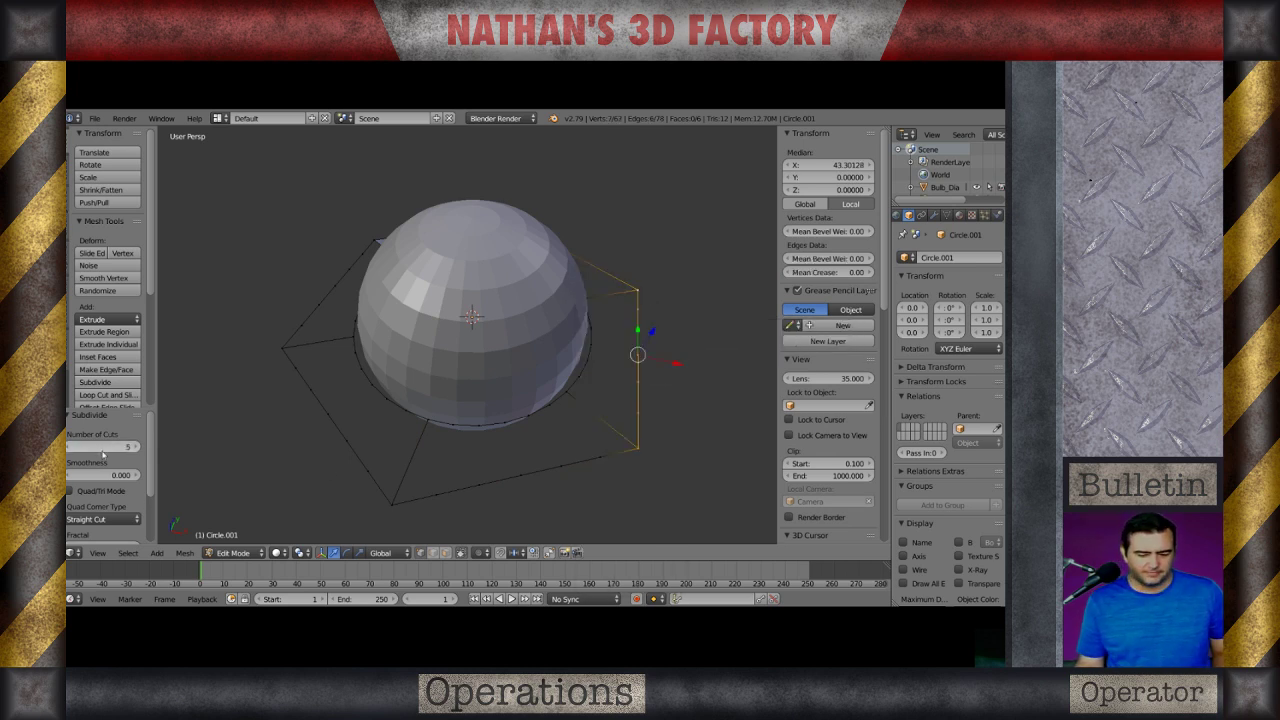
# Subdivide the last undivided hexagon side, which ends at the already bridged section, with 5 cuts.
pyautogui.moveTo(510, 385); pyautogui.dragTo(400, 404, button='middle')
pyautogui.rightClick(520, 486)
pyautogui.keyDown('shift'); pyautogui.rightClick(619, 332); pyautogui.keyUp('shift')
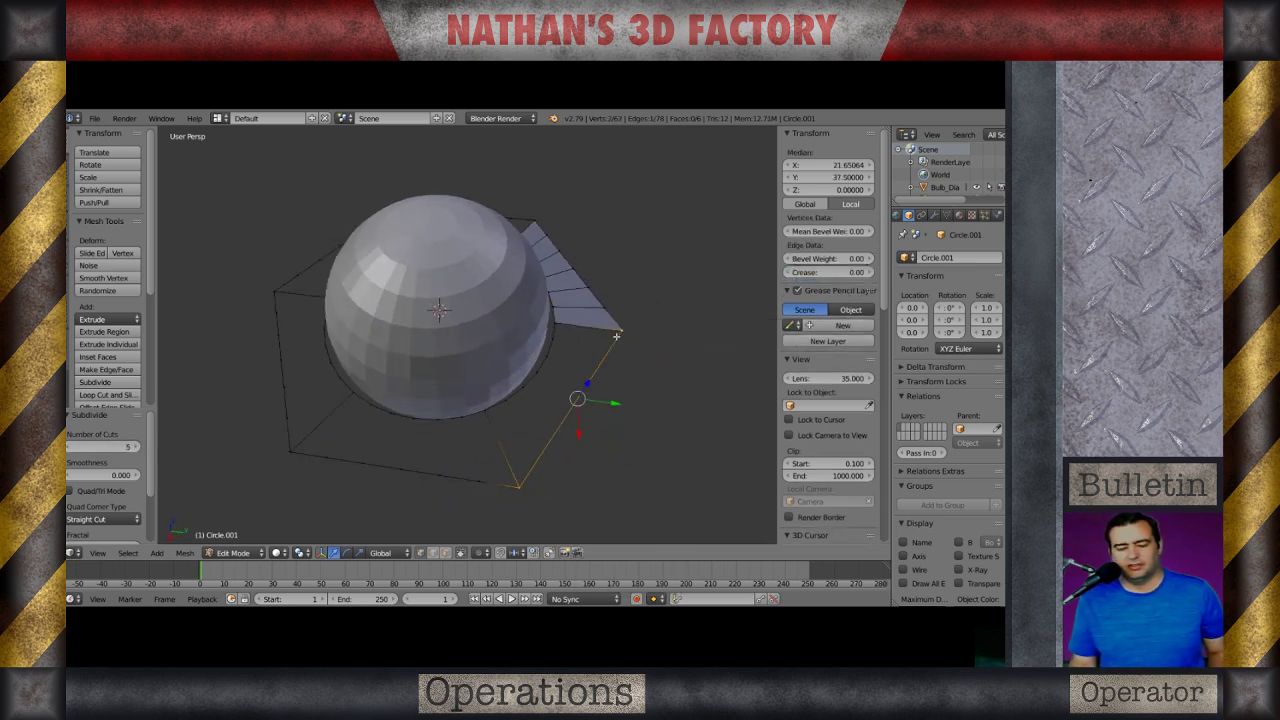
pyautogui.press('w')
pyautogui.click(612, 319)
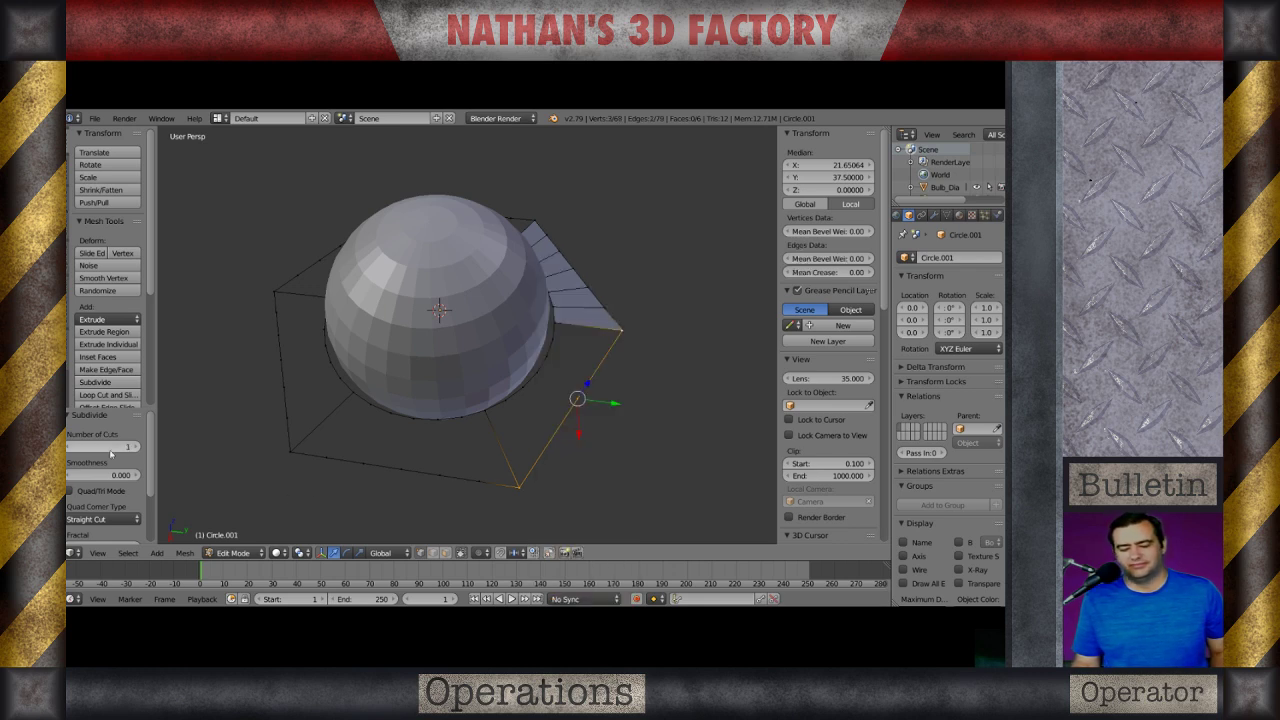
pyautogui.press('a')
# In edge select mode, bridge the subdivided side beside the existing faces with its six facing circle edges using Bridge Edge Loops.
pyautogui.scroll(-2, 400, 400)
pyautogui.moveTo(400, 392); pyautogui.dragTo(585, 378, button='middle')
pyautogui.scroll(3, 518, 420)
pyautogui.keyDown('shift'); pyautogui.moveTo(481, 422); pyautogui.dragTo(493, 388, button='middle'); pyautogui.keyUp('shift')
pyautogui.scroll(2, 493, 388)
pyautogui.hotkey('ctrl', 'Tab')
pyautogui.click(583, 419)
pyautogui.rightClick(706, 432)
pyautogui.keyDown('ctrl'); pyautogui.rightClick(342, 388); pyautogui.keyUp('ctrl')
pyautogui.keyDown('shift'); pyautogui.rightClick(421, 310); pyautogui.keyUp('shift')
pyautogui.keyDown('ctrl'); pyautogui.rightClick(611, 328); pyautogui.keyUp('ctrl')
pyautogui.hotkey('ctrl', 'e')
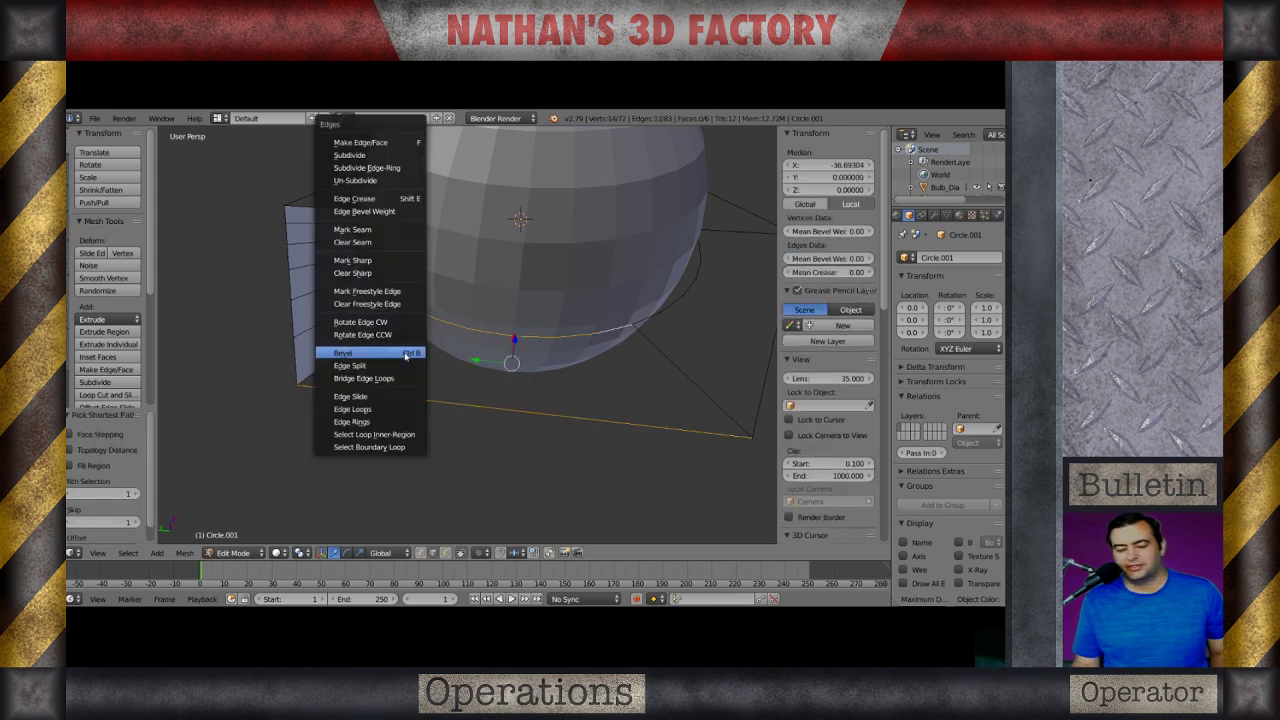
pyautogui.click(388, 380)
pyautogui.press('a')
# Bridge the third hexagon side with the six circle edges facing it.
pyautogui.scroll(-3, 456, 332)
pyautogui.moveTo(456, 332); pyautogui.dragTo(461, 361, button='middle')
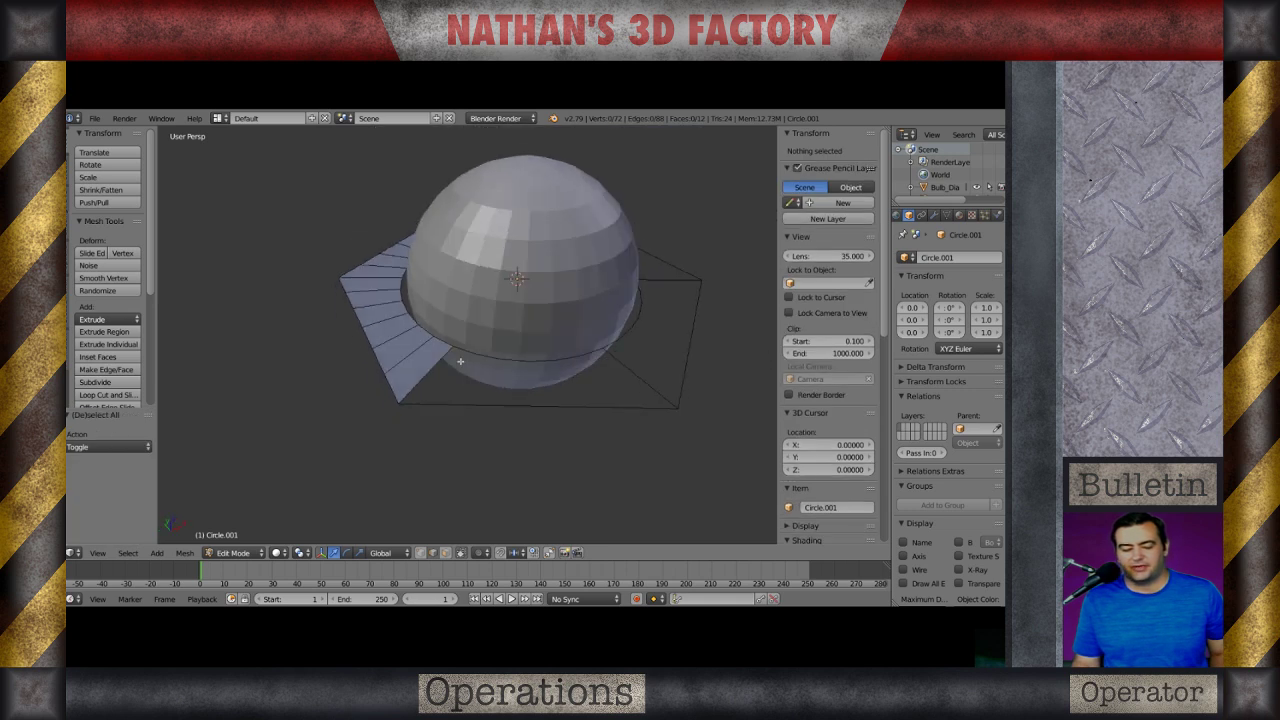
pyautogui.rightClick(464, 355)
pyautogui.keyDown('ctrl'); pyautogui.rightClick(597, 352); pyautogui.keyUp('ctrl')
pyautogui.keyDown('shift'); pyautogui.rightClick(649, 406); pyautogui.keyUp('shift')
pyautogui.keyDown('ctrl'); pyautogui.rightClick(426, 403); pyautogui.keyUp('ctrl')
pyautogui.hotkey('ctrl', 'e')
pyautogui.click(431, 410)
pyautogui.press('a')
# Bridge the fourth hexagon side with its six facing circle edges using Bridge Edge Loops.
pyautogui.moveTo(660, 426); pyautogui.dragTo(515, 448, button='middle')
pyautogui.rightClick(423, 405)
pyautogui.keyDown('ctrl'); pyautogui.rightClick(564, 404); pyautogui.keyUp('ctrl')
pyautogui.keyDown('shift'); pyautogui.rightClick(620, 477); pyautogui.keyUp('shift')
pyautogui.keyDown('ctrl'); pyautogui.rightClick(380, 484); pyautogui.keyUp('ctrl')
pyautogui.hotkey('ctrl', 'e')
pyautogui.click(380, 485)
pyautogui.scroll(-1, 530, 400)
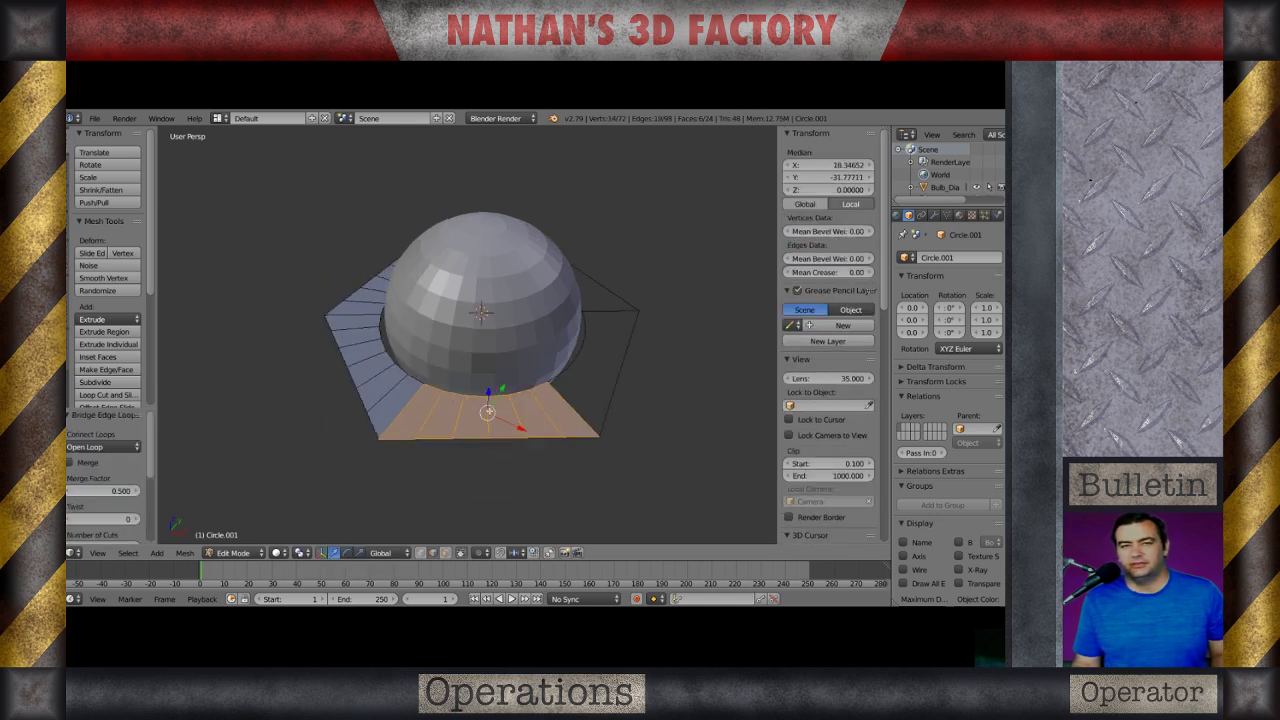
# Bridge the fifth hexagon side with the circle edges opposite it.
pyautogui.moveTo(540, 390); pyautogui.dragTo(446, 354, button='middle')
pyautogui.scroll(2, 446, 354)
pyautogui.rightClick(370, 344)
pyautogui.keyDown('ctrl'); pyautogui.rightClick(556, 321); pyautogui.keyUp('ctrl')
pyautogui.keyDown('shift'); pyautogui.rightClick(655, 370); pyautogui.keyUp('shift')
pyautogui.keyDown('ctrl'); pyautogui.rightClick(268, 434); pyautogui.keyUp('ctrl')
pyautogui.hotkey('ctrl', 'e')
pyautogui.click(286, 433)
pyautogui.scroll(-2, 480, 385)
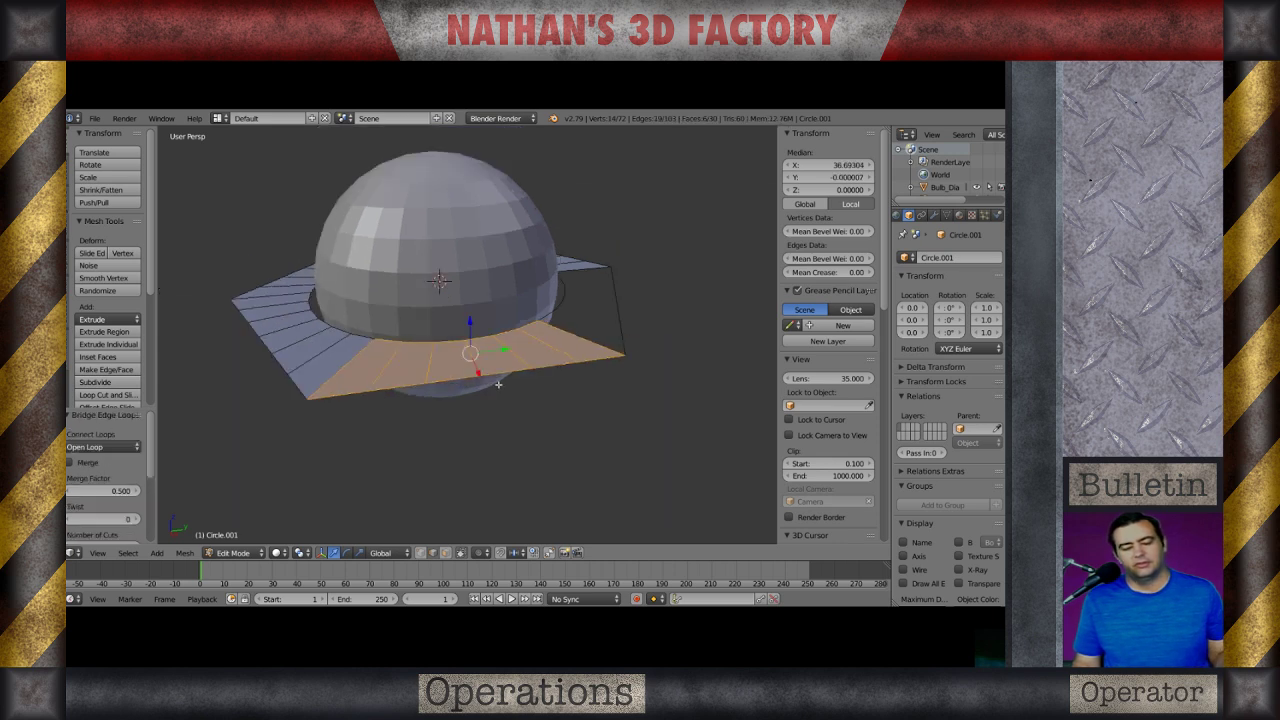
# Close the remaining gap in the plate by bridging the last hexagon side with its six facing circle edges.
pyautogui.moveTo(497, 383); pyautogui.dragTo(400, 426, button='middle')
pyautogui.press('a')
pyautogui.rightClick(394, 367)
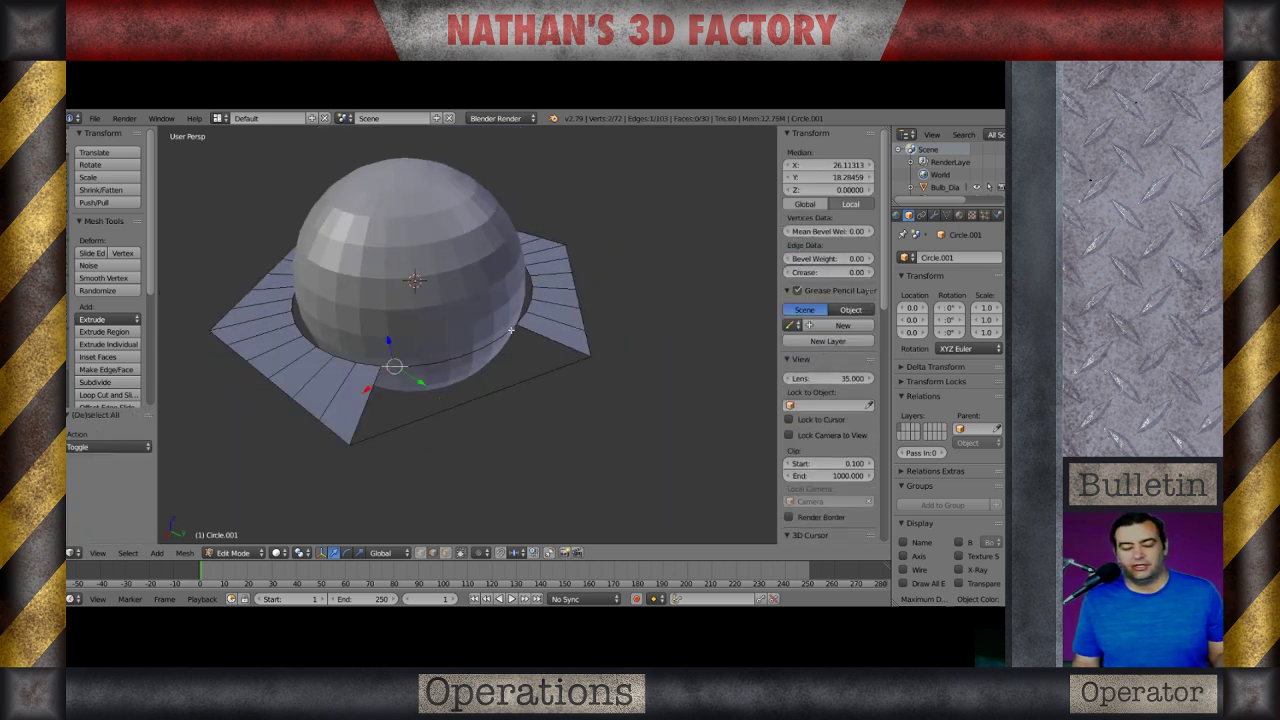
pyautogui.keyDown('ctrl'); pyautogui.rightClick(511, 330); pyautogui.keyUp('ctrl')
pyautogui.keyDown('shift'); pyautogui.rightClick(388, 447); pyautogui.keyUp('shift')
pyautogui.keyDown('ctrl'); pyautogui.rightClick(588, 361); pyautogui.keyUp('ctrl')
pyautogui.hotkey('ctrl', 'e')
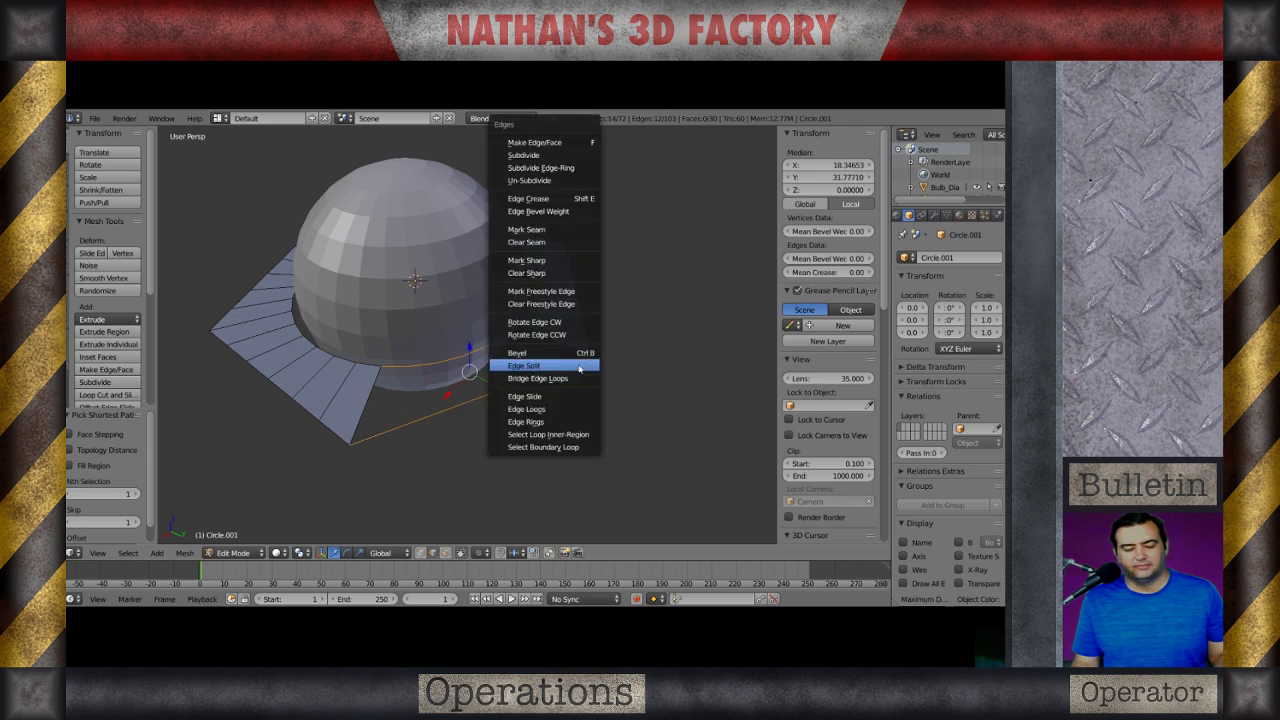
pyautogui.click(575, 379)
pyautogui.press('a')
pyautogui.scroll(-4, 452, 368)
pyautogui.moveTo(452, 368); pyautogui.dragTo(437, 378, button='middle')
pyautogui.scroll(3, 415, 376)
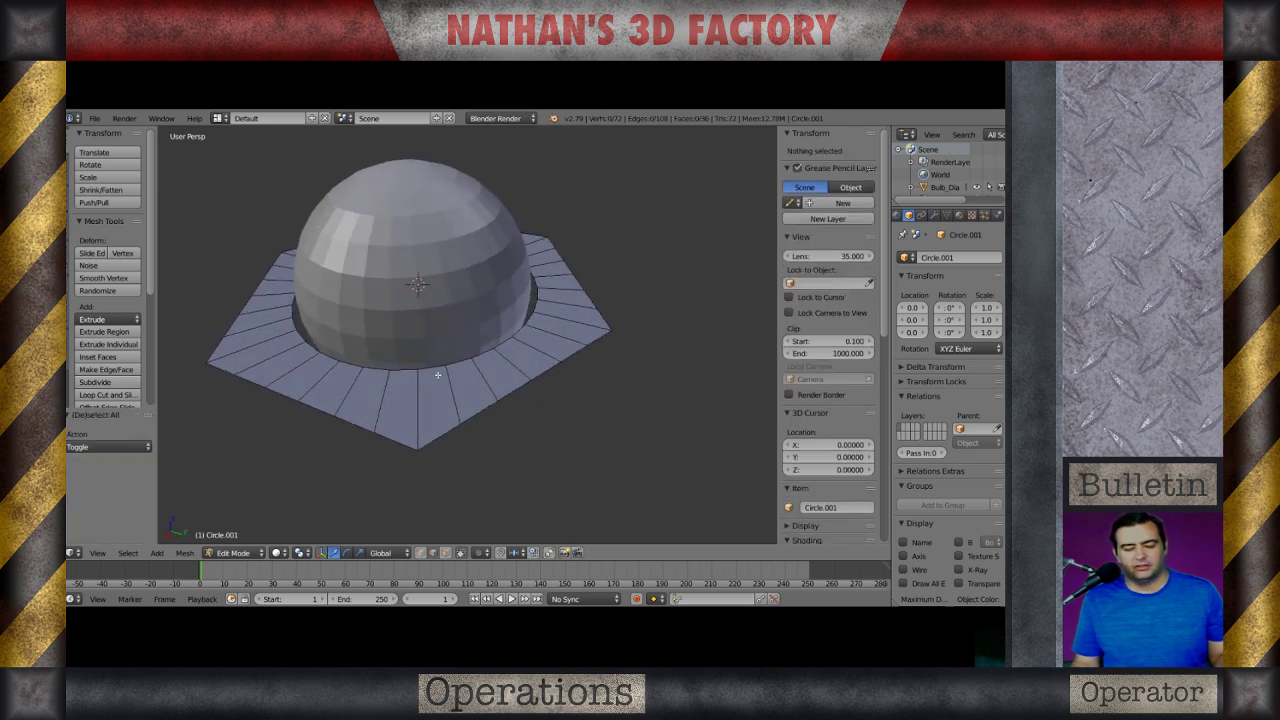
# Leave edit mode and save the file as hexlamp.blend in the Zirikovia Collection folder.
pyautogui.press('Tab')
pyautogui.hotkey('ctrl', 's')
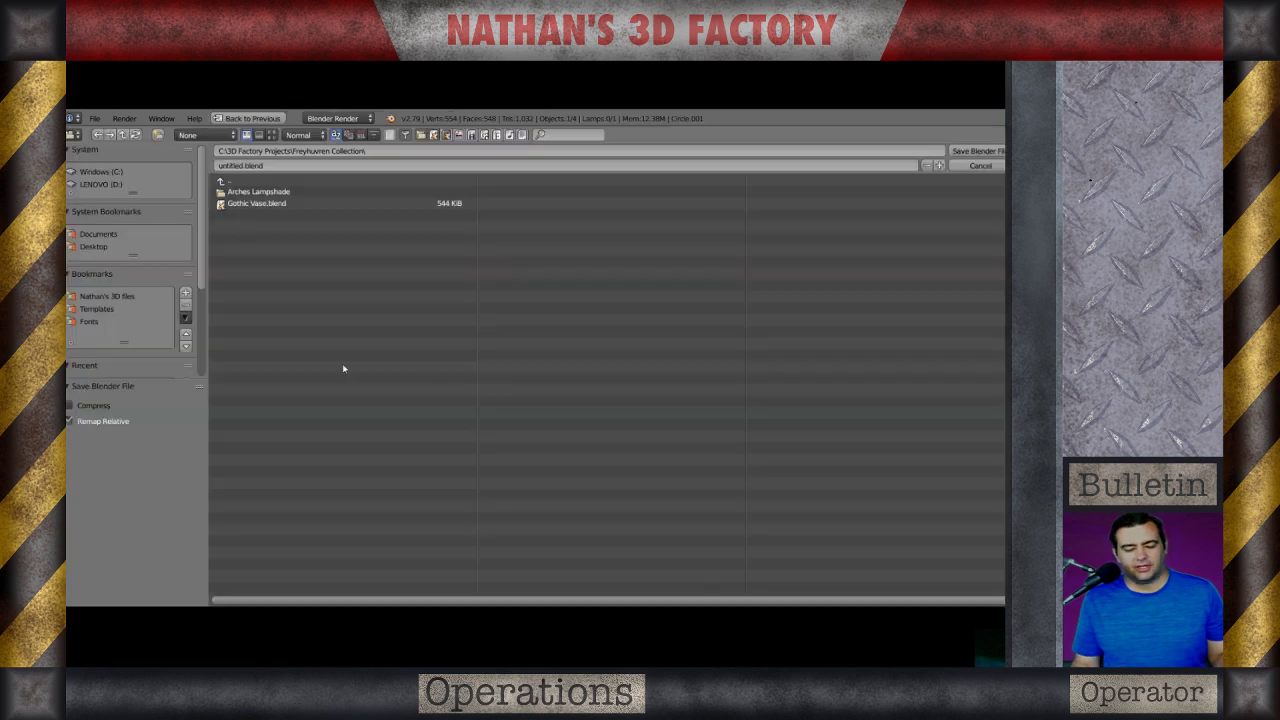
pyautogui.click(252, 183)
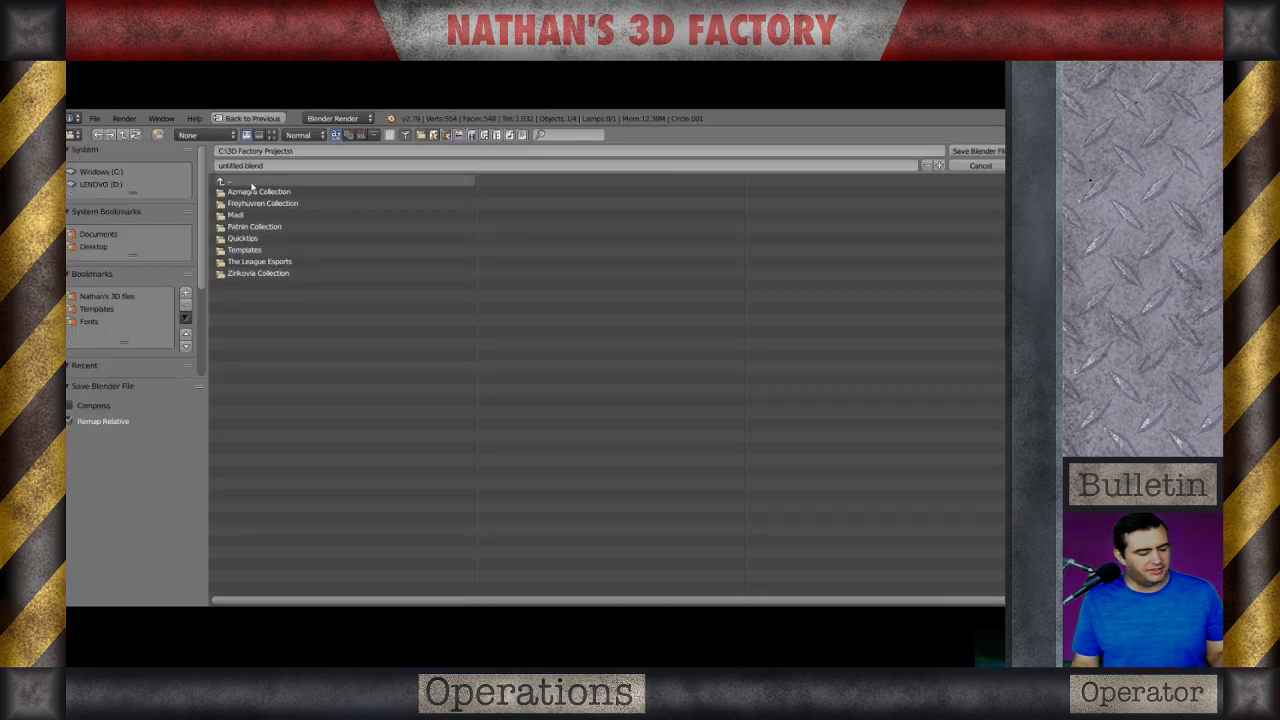
pyautogui.click(261, 275)
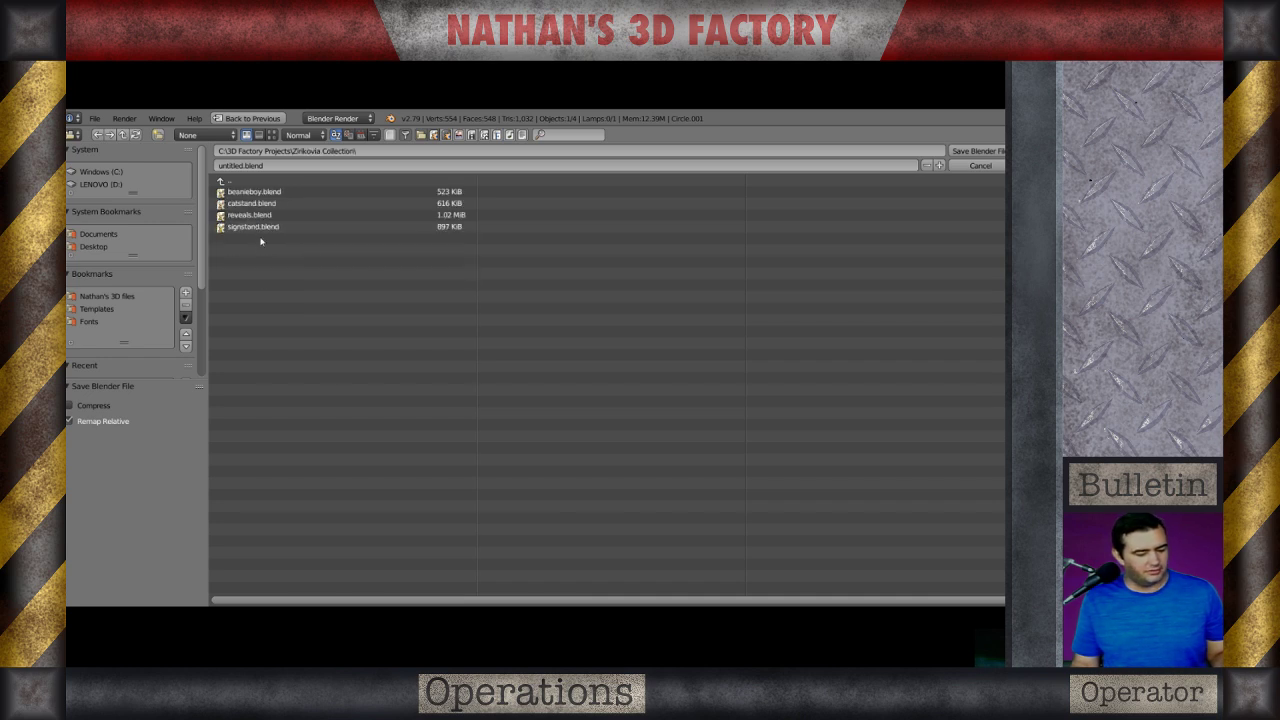
pyautogui.click(266, 166)
pyautogui.write('ne')
pyautogui.write('xlamp')
pyautogui.press('Return')
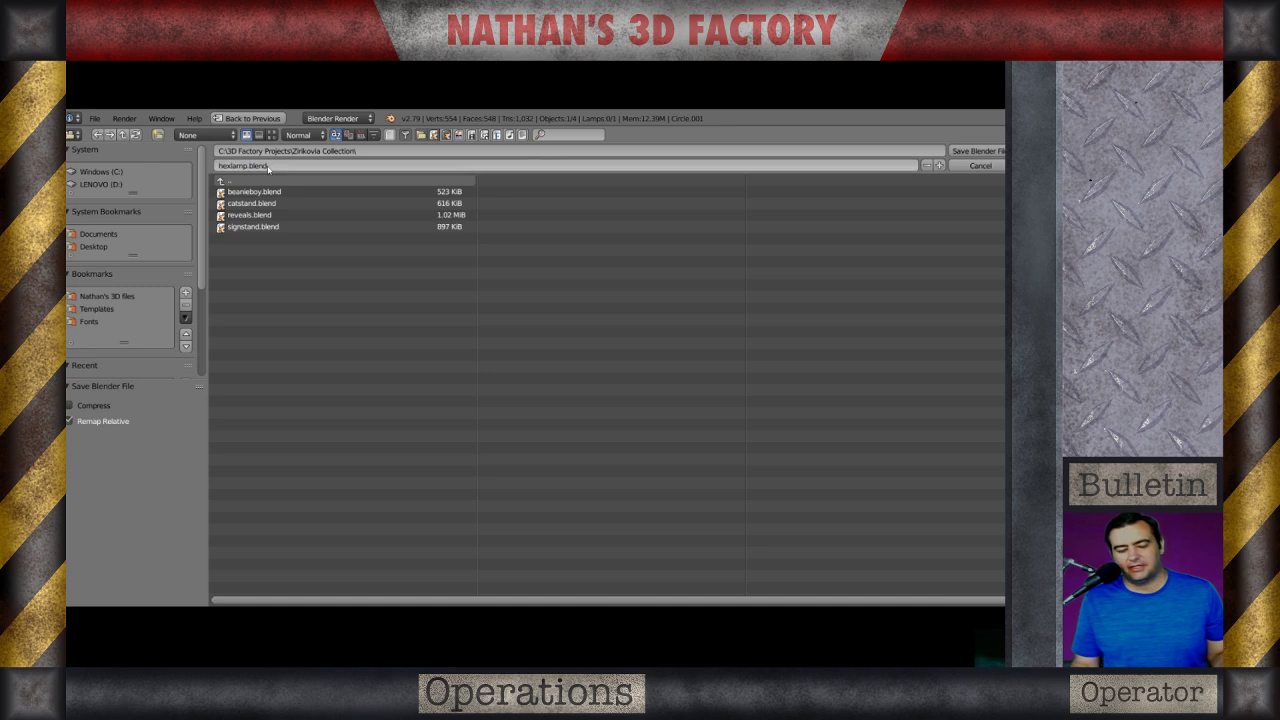
pyautogui.click(963, 153)
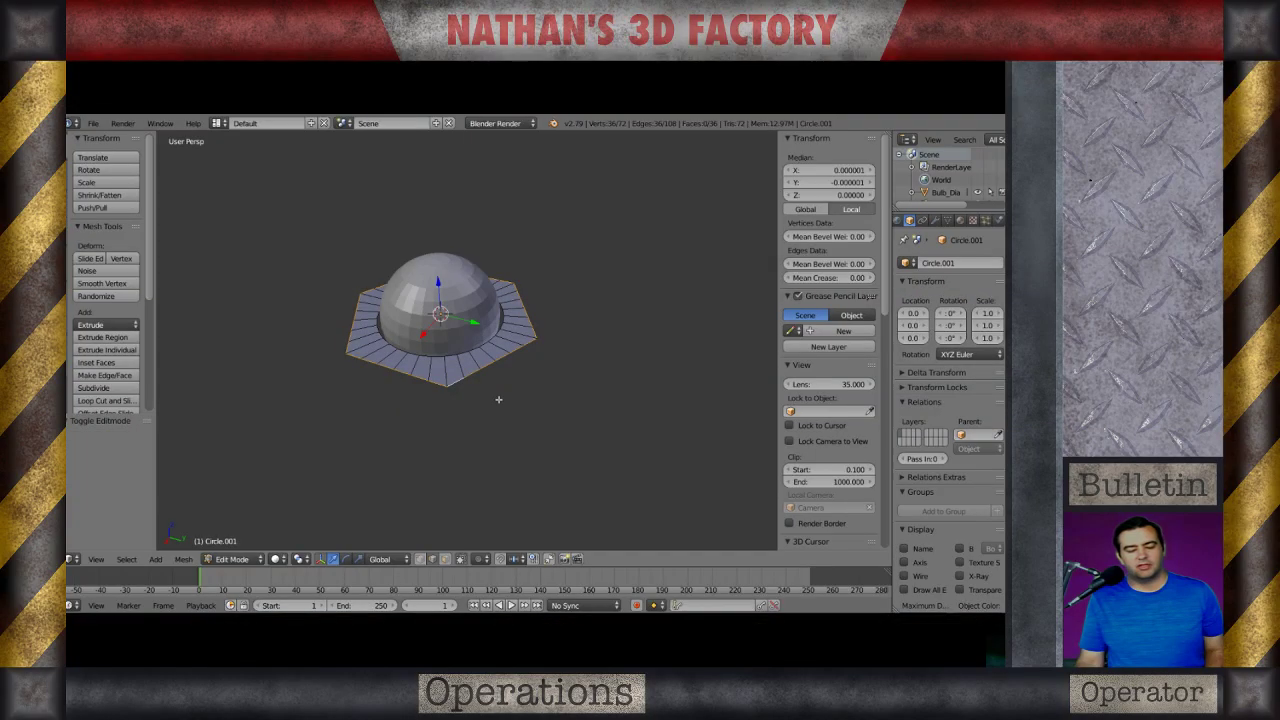
# Extrude the plate's outer hexagonal edge loop 100 units upward along Z to form the lamp walls.
pyautogui.press('e')
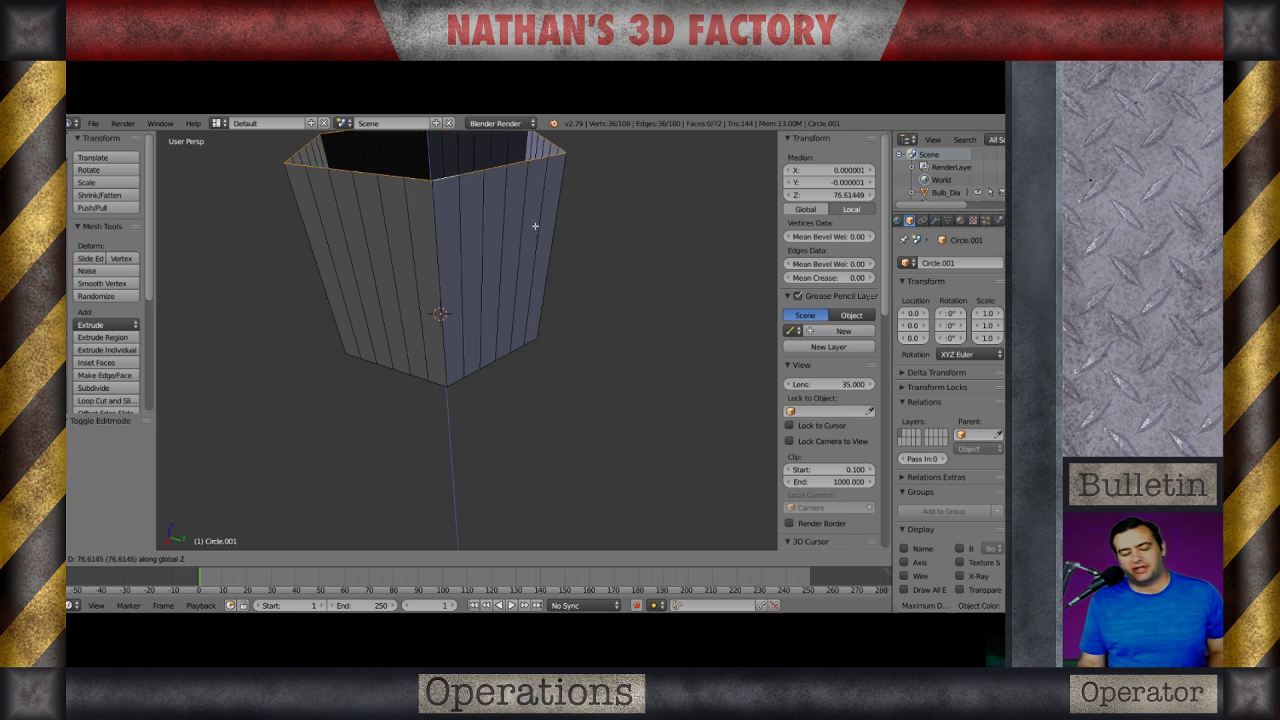
pyautogui.write('0')
pyautogui.press('Return')
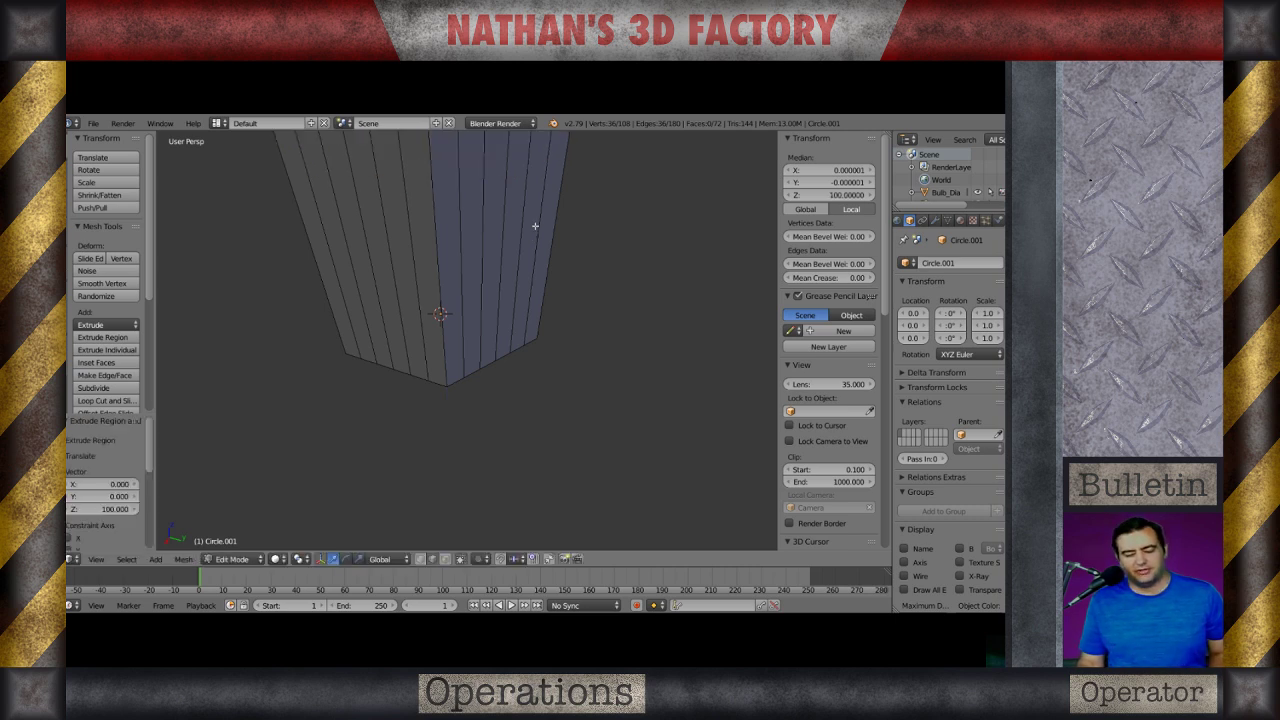
pyautogui.scroll(-4, 514, 321)
pyautogui.moveTo(514, 321); pyautogui.dragTo(426, 400, button='middle')
pyautogui.press('a')
# Duplicate the upper rim's edge loop and scale the copy to 0.25 in X and Y only.
pyautogui.scroll(4, 512, 350)
pyautogui.scroll(-4, 390, 352)
pyautogui.scroll(4, 426, 400)
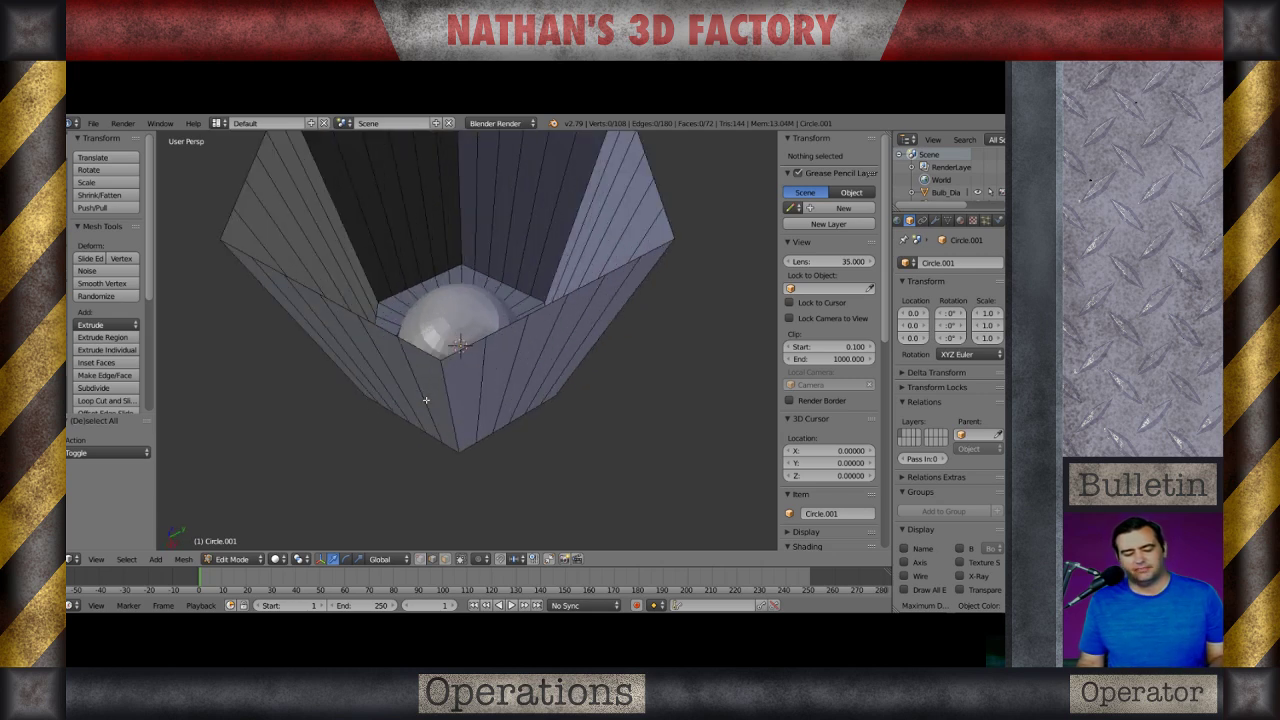
pyautogui.scroll(-4, 398, 364)
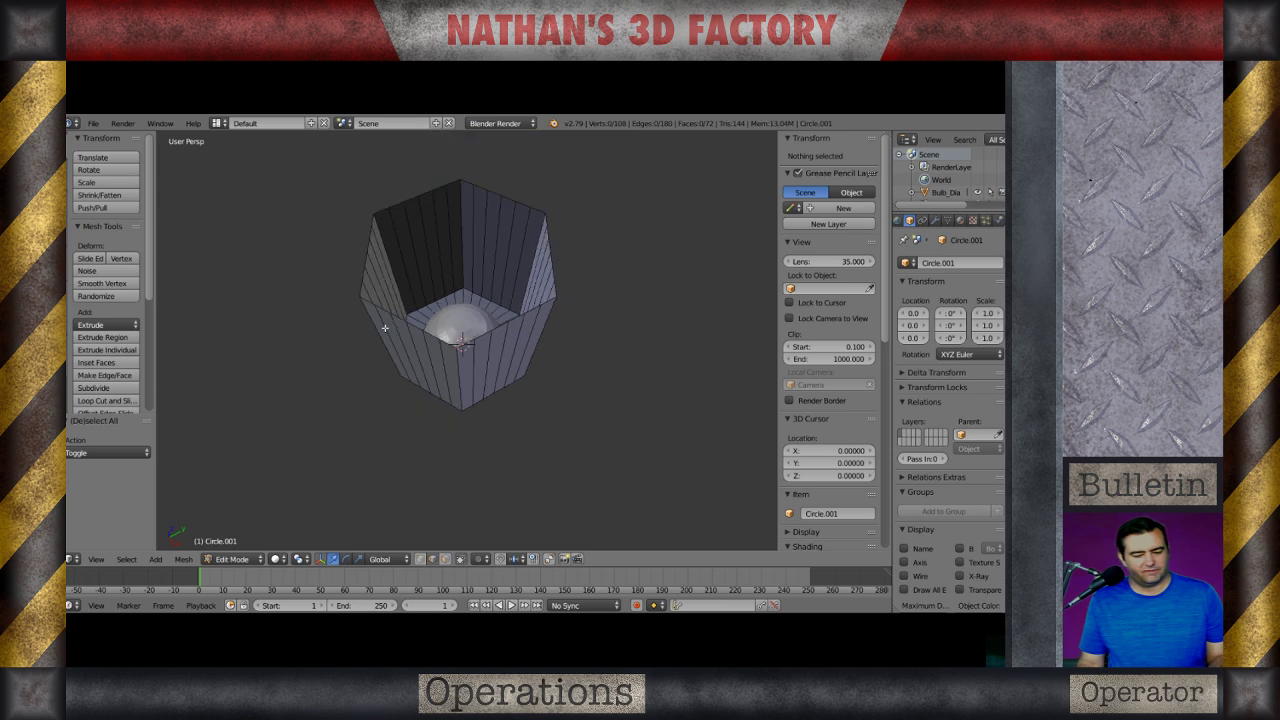
pyautogui.moveTo(384, 326); pyautogui.dragTo(429, 378, button='middle')
pyautogui.scroll(2, 511, 323)
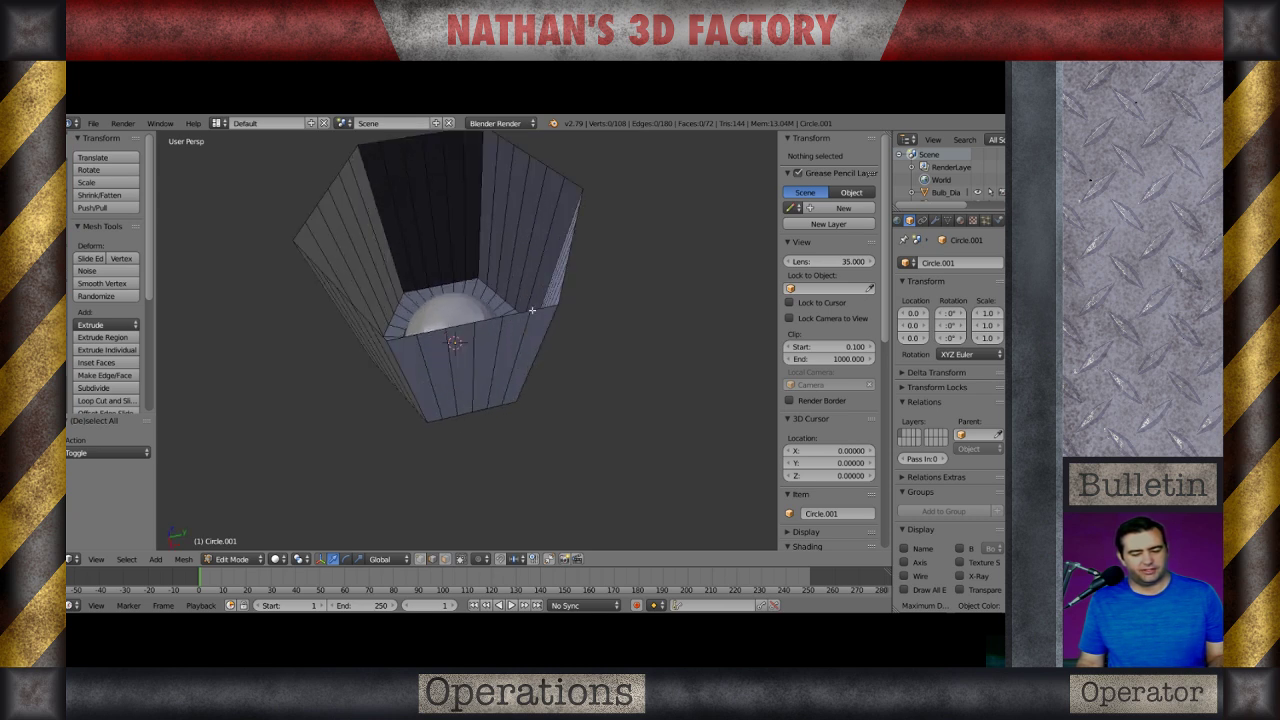
pyautogui.keyDown('alt'); pyautogui.rightClick(539, 308); pyautogui.keyUp('alt')
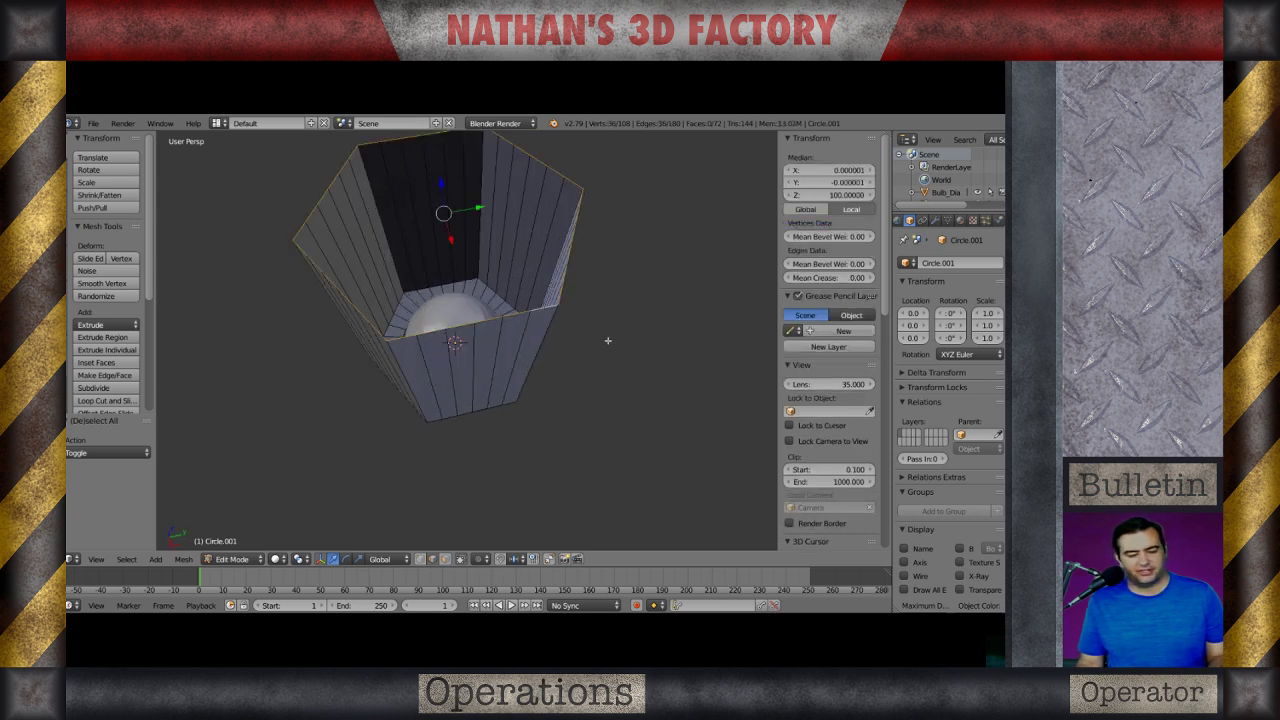
pyautogui.press('e')
pyautogui.press('s')
pyautogui.hotkey('shift', 'z')
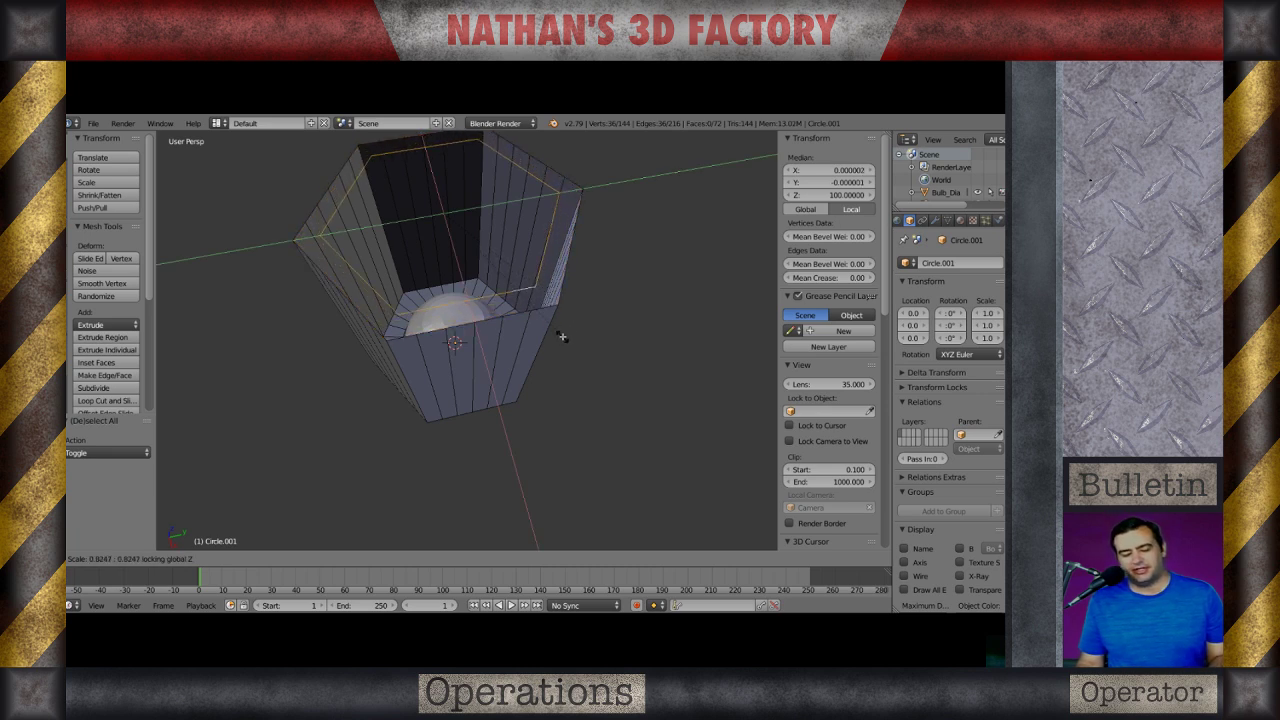
pyautogui.write('.')
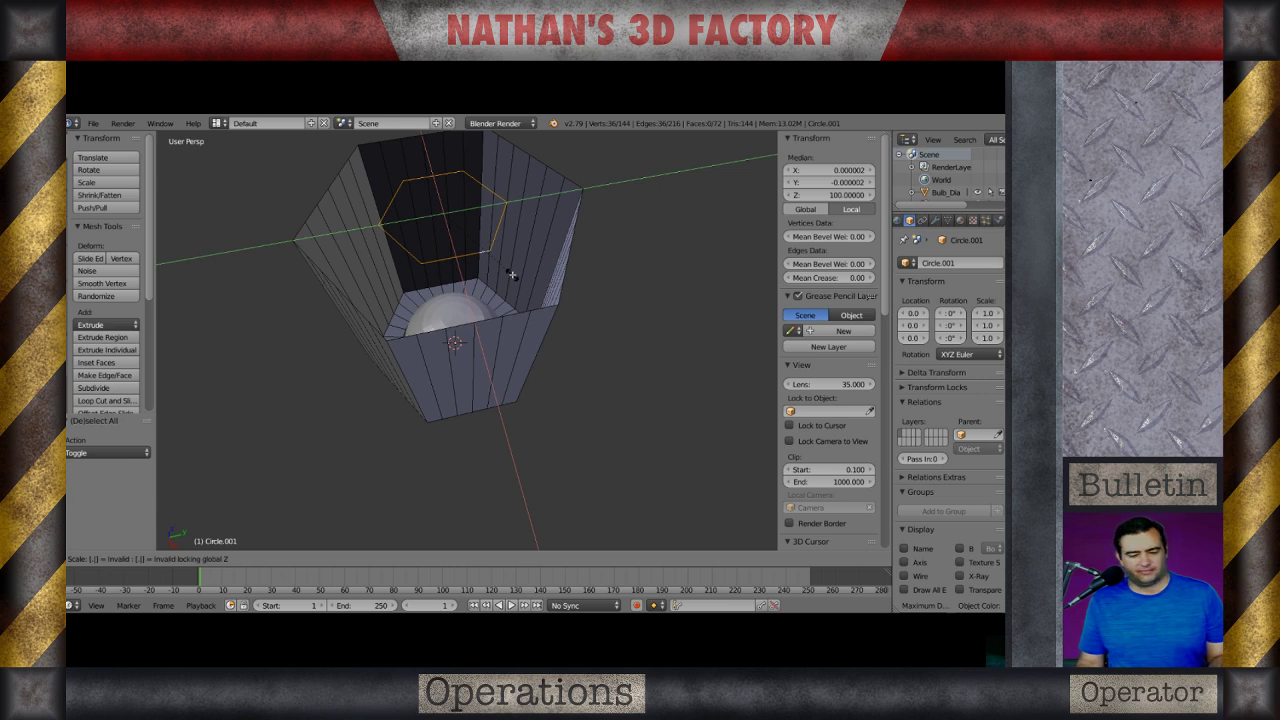
pyautogui.write('25')
pyautogui.press('Return')
# Bridge two rim edges at one corner of the lamp with the two facing edges of the small hexagon.
pyautogui.scroll(-4, 512, 275)
pyautogui.moveTo(414, 311); pyautogui.dragTo(398, 347, button='middle')
pyautogui.scroll(4, 504, 314)
pyautogui.scroll(-2, 443, 349)
pyautogui.scroll(2, 398, 347)
pyautogui.press('a')
pyautogui.rightClick(450, 374)
pyautogui.keyDown('shift'); pyautogui.rightClick(418, 384); pyautogui.keyUp('shift')
pyautogui.rightClick(366, 246)
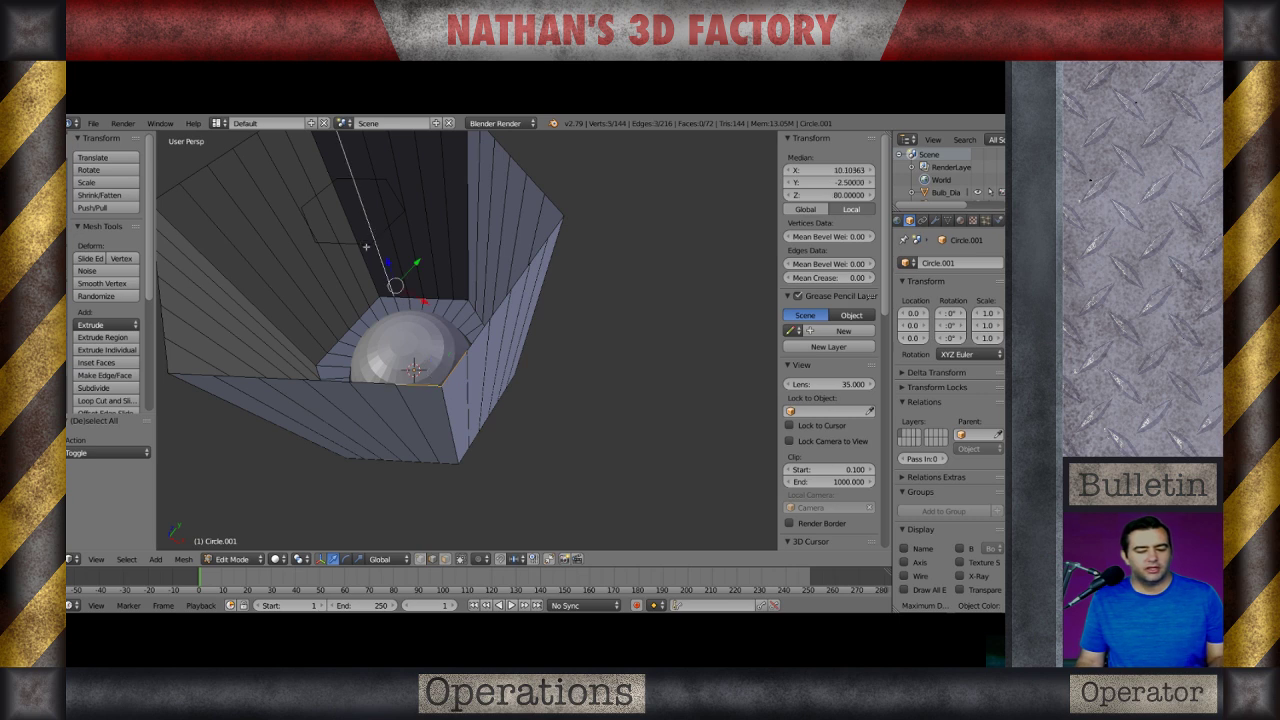
pyautogui.keyDown('shift'); pyautogui.rightClick(366, 220); pyautogui.keyUp('shift')
pyautogui.scroll(2, 368, 244)
pyautogui.moveTo(368, 246); pyautogui.dragTo(394, 286, button='middle')
pyautogui.keyDown('shift'); pyautogui.rightClick(404, 289); pyautogui.keyUp('shift')
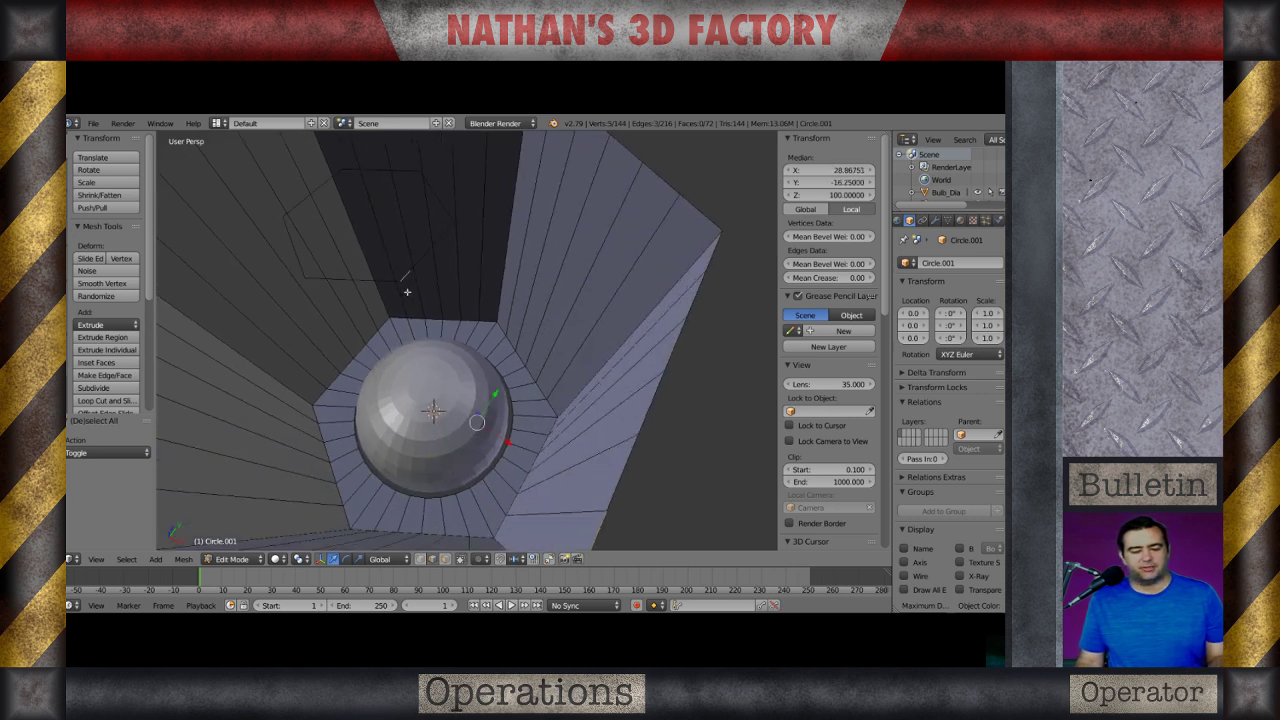
pyautogui.keyDown('shift'); pyautogui.rightClick(391, 283); pyautogui.keyUp('shift')
pyautogui.scroll(-4, 397, 308)
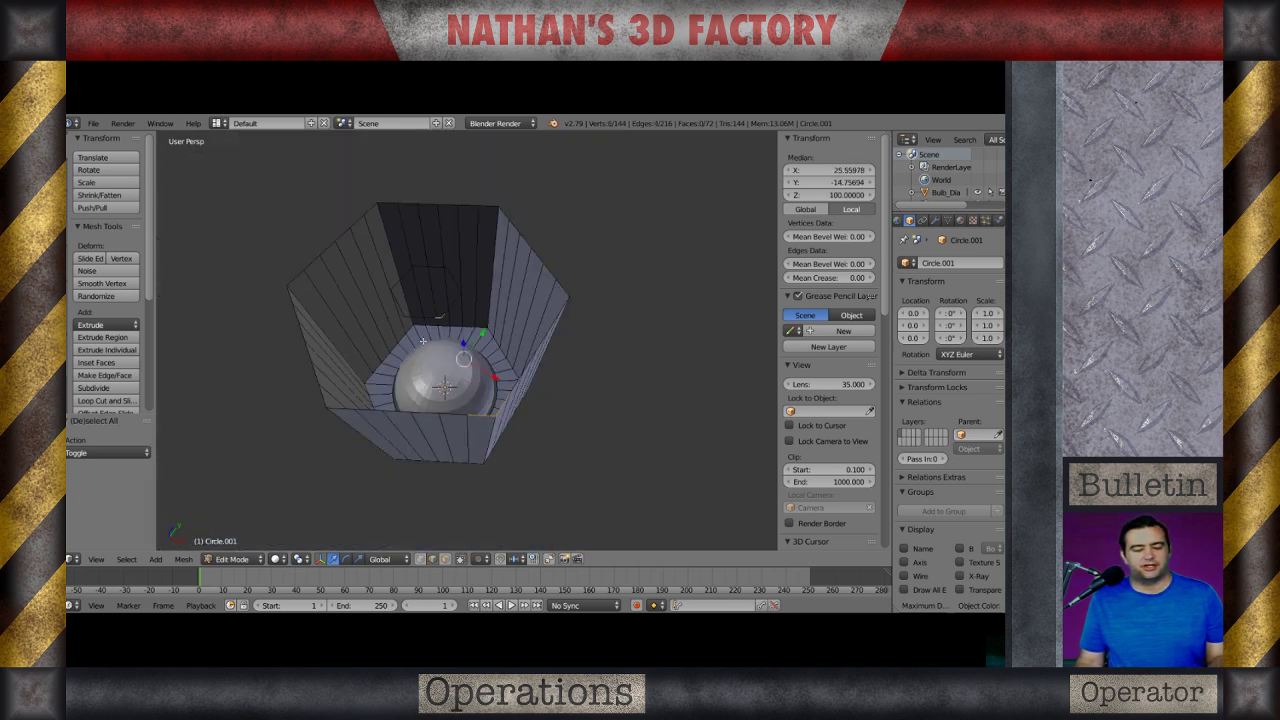
pyautogui.press('f')
pyautogui.hotkey('ctrl', 'z')
pyautogui.hotkey('ctrl', 'e')
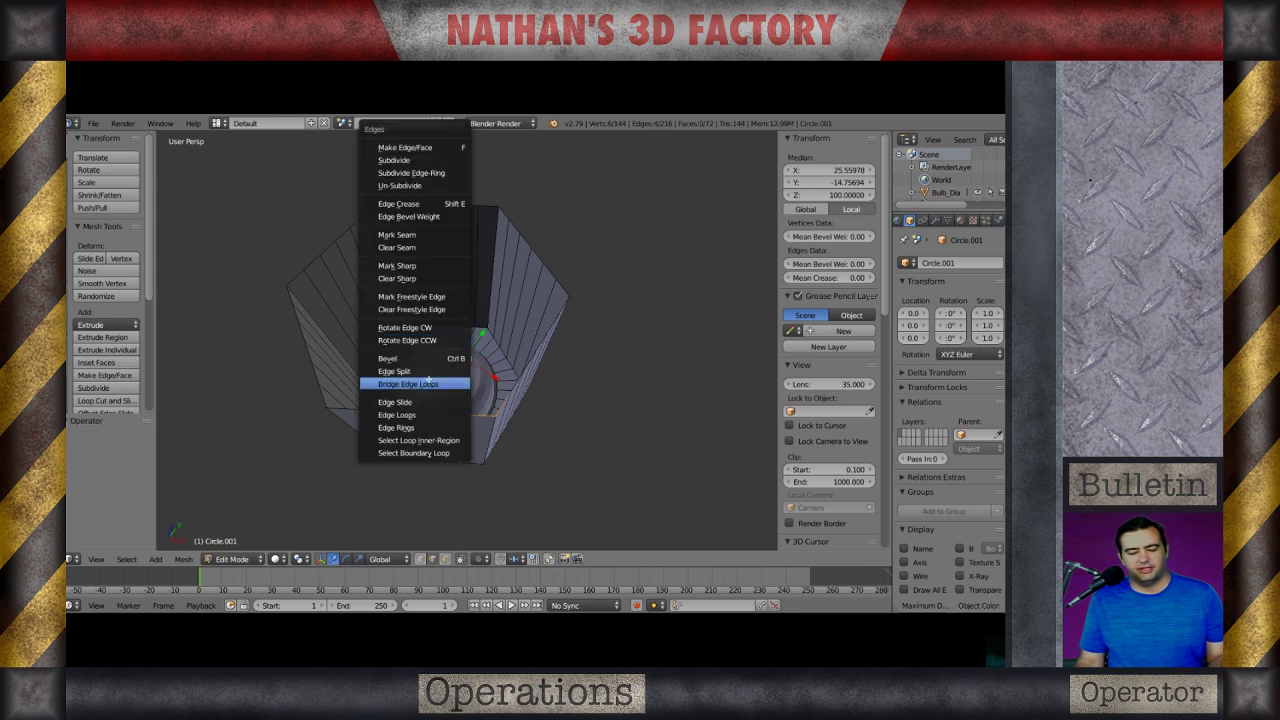
pyautogui.click(450, 384)
pyautogui.press('a')
# Bridge the two rim edges at a second, adjacent corner with the small hexagon's matching corner edges.
pyautogui.moveTo(571, 420); pyautogui.dragTo(503, 428, button='middle')
pyautogui.scroll(3, 410, 306)
pyautogui.moveTo(325, 272); pyautogui.dragTo(358, 314, button='middle')
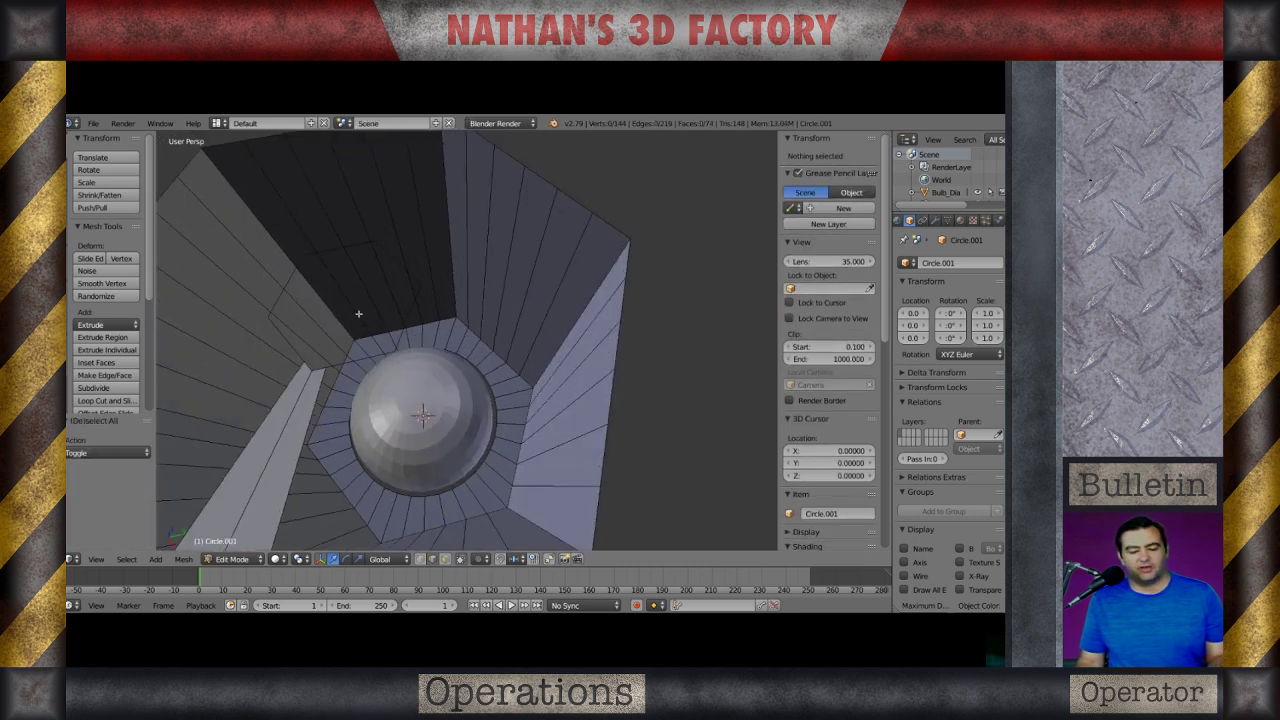
pyautogui.rightClick(383, 358)
pyautogui.keyDown('shift'); pyautogui.rightClick(393, 346); pyautogui.keyUp('shift')
pyautogui.moveTo(400, 355); pyautogui.dragTo(368, 318, button='middle')
pyautogui.keyDown('shift'); pyautogui.rightClick(546, 485); pyautogui.keyUp('shift')
pyautogui.keyDown('shift'); pyautogui.rightClick(517, 507); pyautogui.keyUp('shift')
pyautogui.hotkey('ctrl', 'e')
pyautogui.click(514, 511)
pyautogui.press('a')
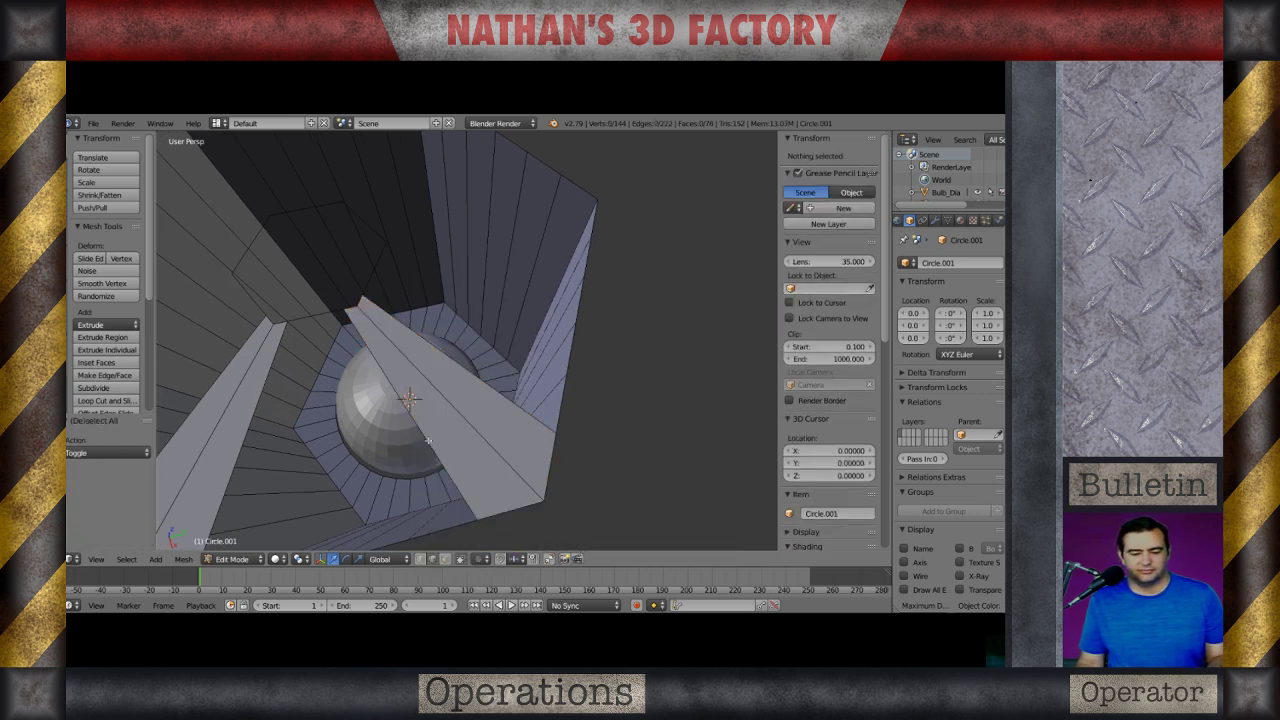
# Fill the third corner's spoke with two faces between rim edges and the small hexagon's facing edges.
pyautogui.scroll(-2, 499, 470)
pyautogui.moveTo(497, 466); pyautogui.dragTo(356, 268, button='middle')
pyautogui.scroll(1, 356, 268)
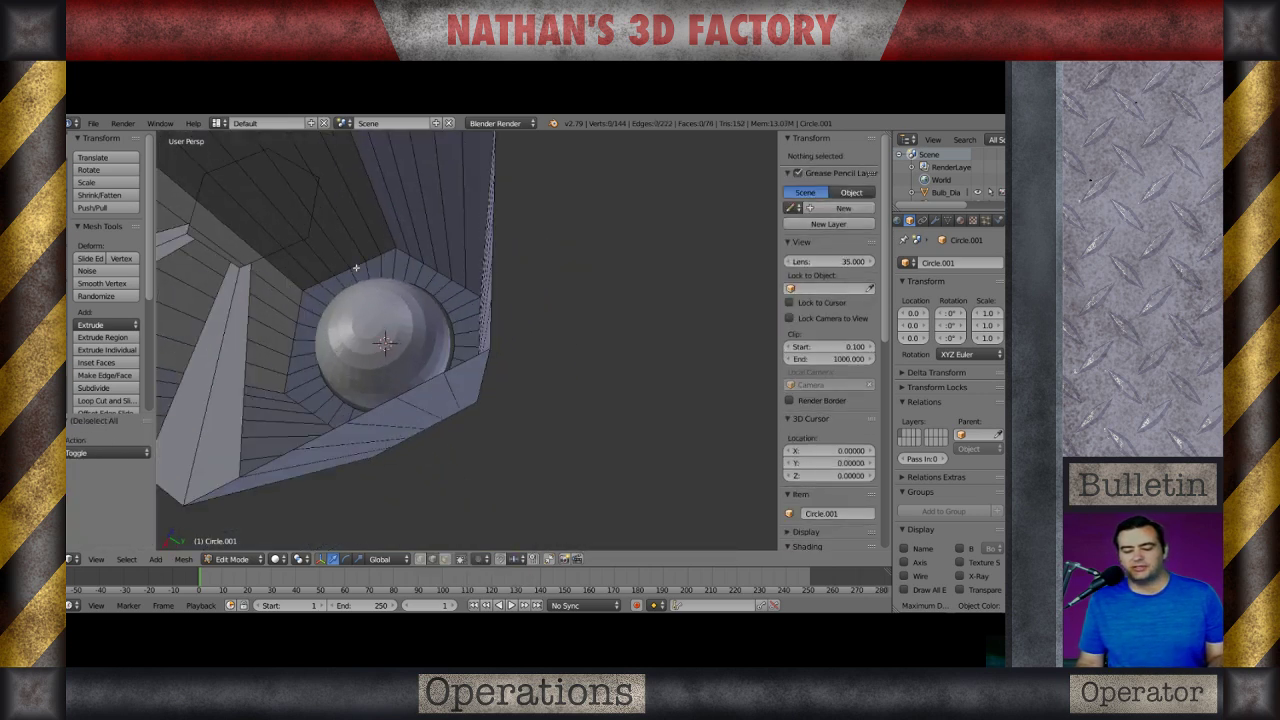
pyautogui.rightClick(299, 242)
pyautogui.keyDown('shift'); pyautogui.rightClick(459, 360); pyautogui.keyUp('shift')
pyautogui.press('f')
pyautogui.press('a')
pyautogui.rightClick(309, 232)
pyautogui.moveTo(495, 389); pyautogui.dragTo(446, 345, button='middle')
pyautogui.keyDown('shift'); pyautogui.rightClick(443, 329); pyautogui.keyUp('shift')
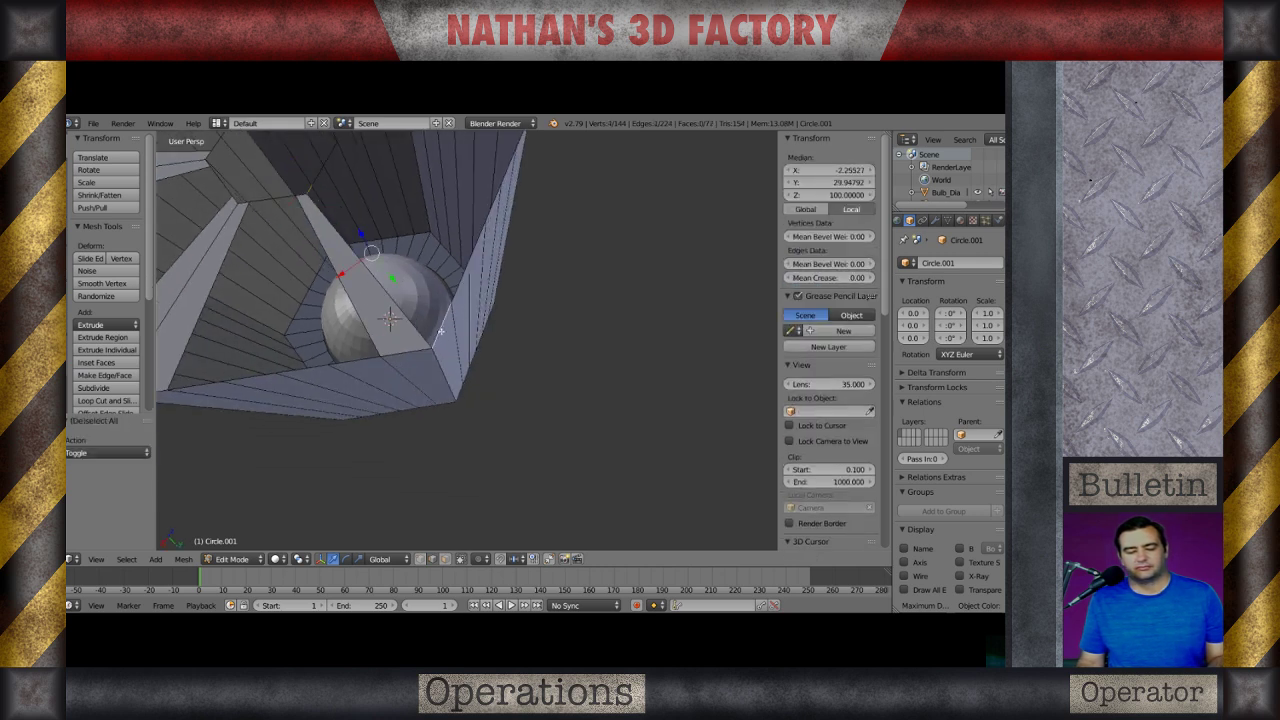
pyautogui.press('f')
pyautogui.press('a')
# Create the fourth corner's two-face spoke by filling between the paired rim and small hexagon edges.
pyautogui.scroll(-4, 464, 409)
pyautogui.moveTo(464, 409); pyautogui.dragTo(486, 337, button='middle')
pyautogui.scroll(2, 496, 372)
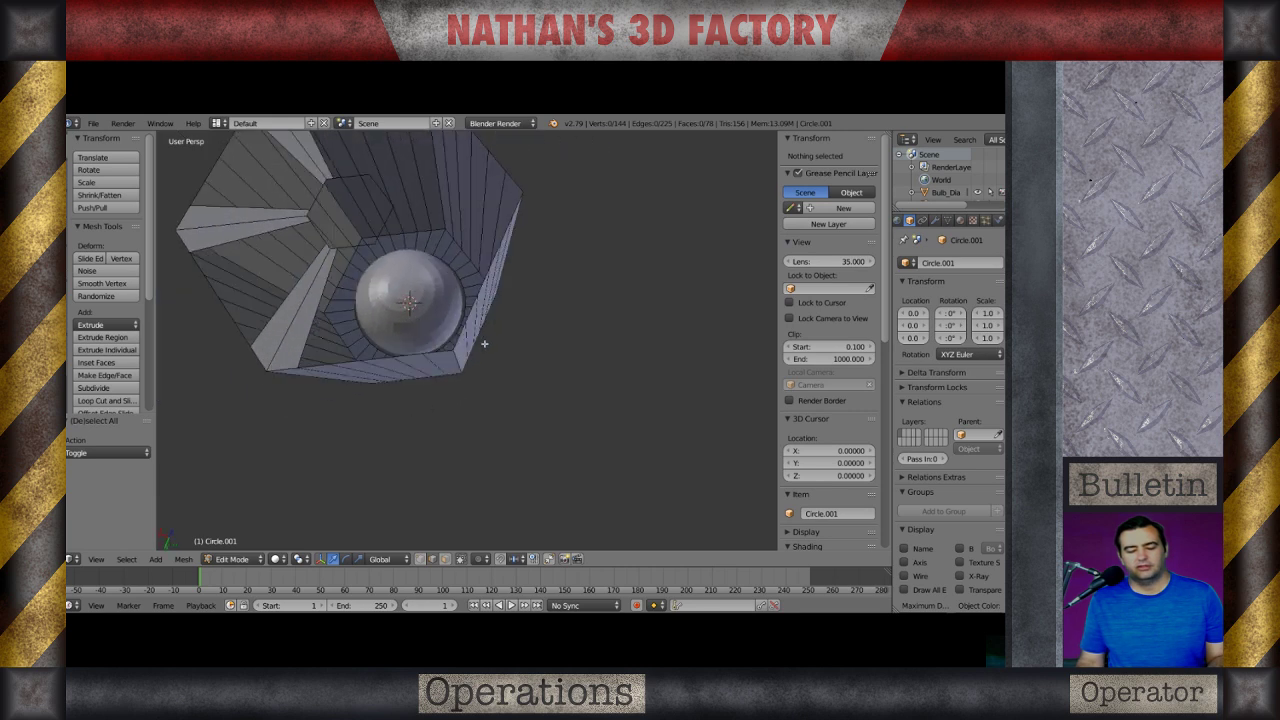
pyautogui.rightClick(447, 351)
pyautogui.keyDown('shift'); pyautogui.rightClick(372, 245); pyautogui.keyUp('shift')
pyautogui.press('f')
pyautogui.press('a')
pyautogui.rightClick(374, 243)
pyautogui.keyDown('shift'); pyautogui.rightClick(438, 351); pyautogui.keyUp('shift')
pyautogui.press('f')
pyautogui.press('a')
# Add two faces joining the fifth corner's rim edges to the corresponding small hexagon edges.
pyautogui.moveTo(437, 350); pyautogui.dragTo(376, 283, button='middle')
pyautogui.scroll(1, 372, 280)
pyautogui.rightClick(283, 203)
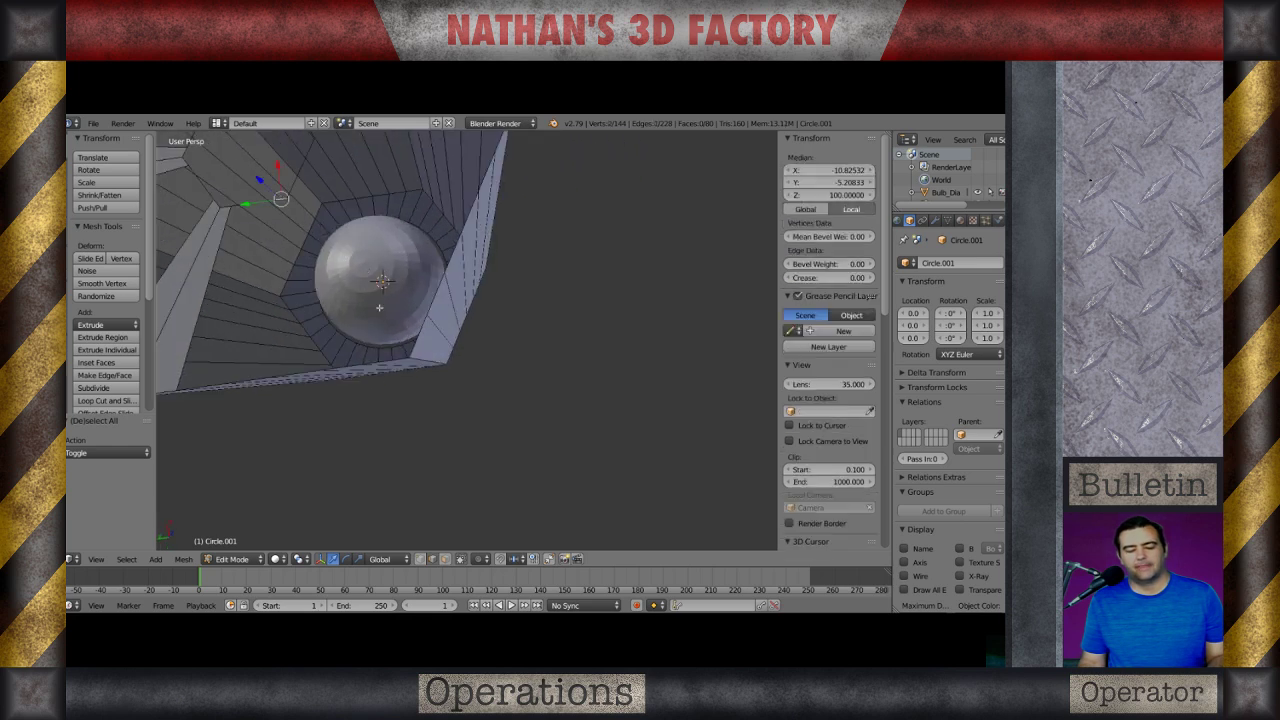
pyautogui.keyDown('shift'); pyautogui.rightClick(392, 357); pyautogui.keyUp('shift')
pyautogui.press('f')
pyautogui.press('a')
pyautogui.rightClick(416, 340)
pyautogui.keyDown('shift'); pyautogui.rightClick(294, 196); pyautogui.keyUp('shift')
pyautogui.press('f')
pyautogui.press('a')
# Complete the sixth and last spoke with two faces between the rim corner and the small hexagon.
pyautogui.moveTo(305, 201); pyautogui.dragTo(315, 275, button='middle')
pyautogui.scroll(2, 370, 265)
pyautogui.rightClick(278, 257)
pyautogui.keyDown('shift'); pyautogui.rightClick(602, 260); pyautogui.keyUp('shift')
pyautogui.press('f')
pyautogui.press('a')
pyautogui.rightClick(277, 239)
pyautogui.keyDown('shift'); pyautogui.rightClick(590, 180); pyautogui.keyUp('shift')
pyautogui.press('f')
pyautogui.press('a')
pyautogui.scroll(-5, 420, 355)
pyautogui.moveTo(420, 355); pyautogui.dragTo(436, 335, button='middle')
pyautogui.scroll(1, 436, 335)
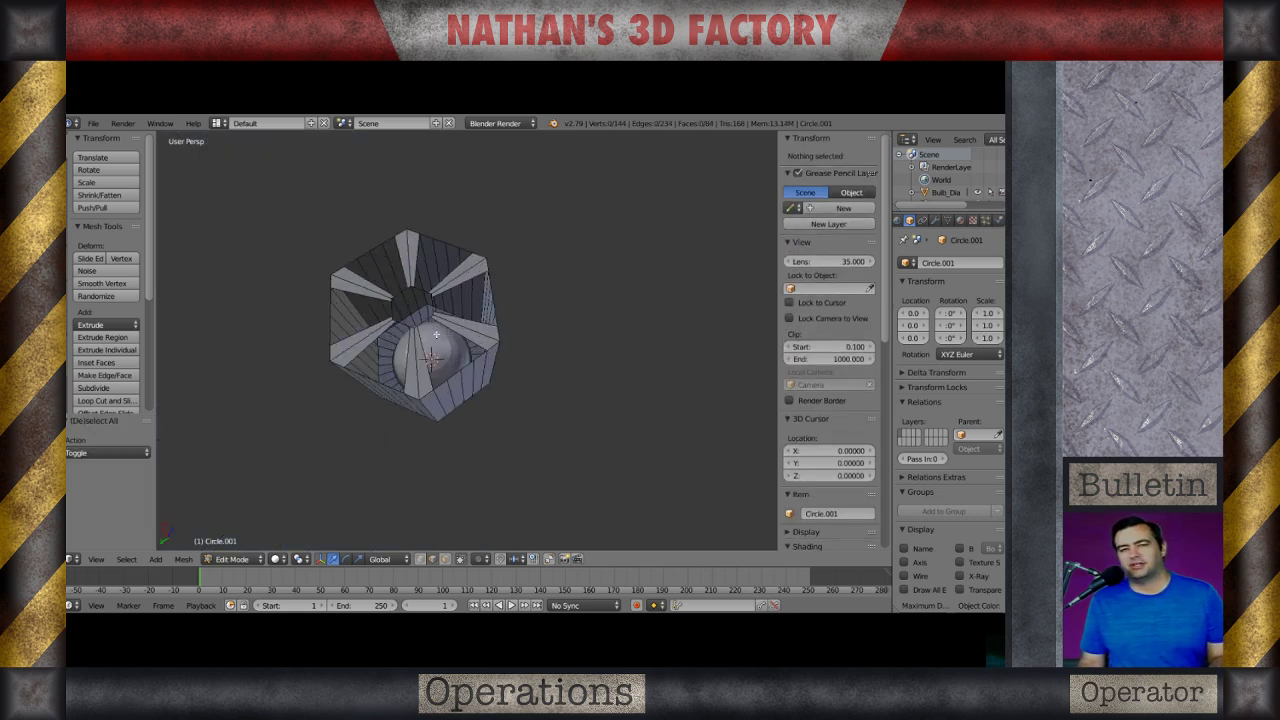
pyautogui.scroll(4, 425, 382)
pyautogui.moveTo(425, 382); pyautogui.dragTo(456, 303, button='middle')
pyautogui.scroll(4, 456, 303)
pyautogui.rightClick(437, 281)
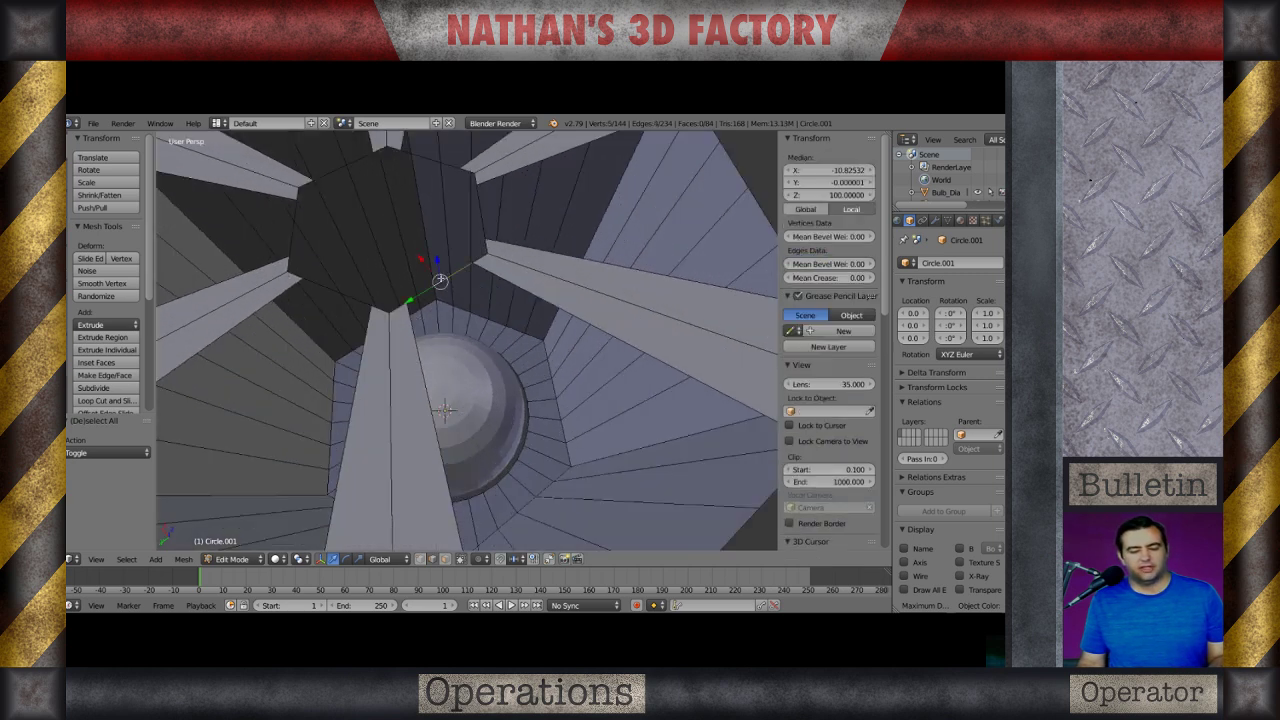
pyautogui.keyDown('alt'); pyautogui.keyDown('shift'); pyautogui.rightClick(486, 221); pyautogui.keyUp('shift'); pyautogui.keyUp('alt')
pyautogui.keyDown('alt'); pyautogui.keyDown('shift'); pyautogui.rightClick(431, 157); pyautogui.keyUp('shift'); pyautogui.keyUp('alt')
pyautogui.keyDown('alt'); pyautogui.keyDown('shift'); pyautogui.rightClick(357, 177); pyautogui.keyUp('shift'); pyautogui.keyUp('alt')
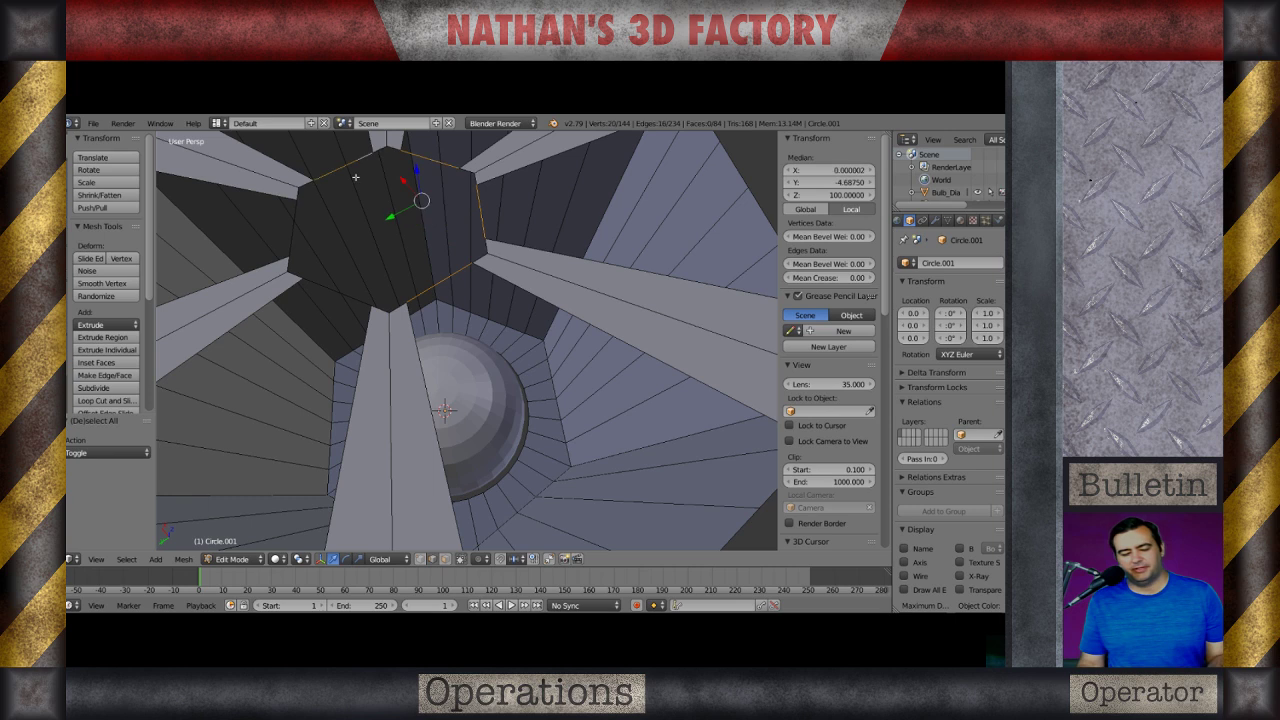
pyautogui.keyDown('alt'); pyautogui.keyDown('shift'); pyautogui.rightClick(296, 214); pyautogui.keyUp('shift'); pyautogui.keyUp('alt')
pyautogui.keyDown('alt'); pyautogui.keyDown('shift'); pyautogui.rightClick(304, 187); pyautogui.keyUp('shift'); pyautogui.keyUp('alt')
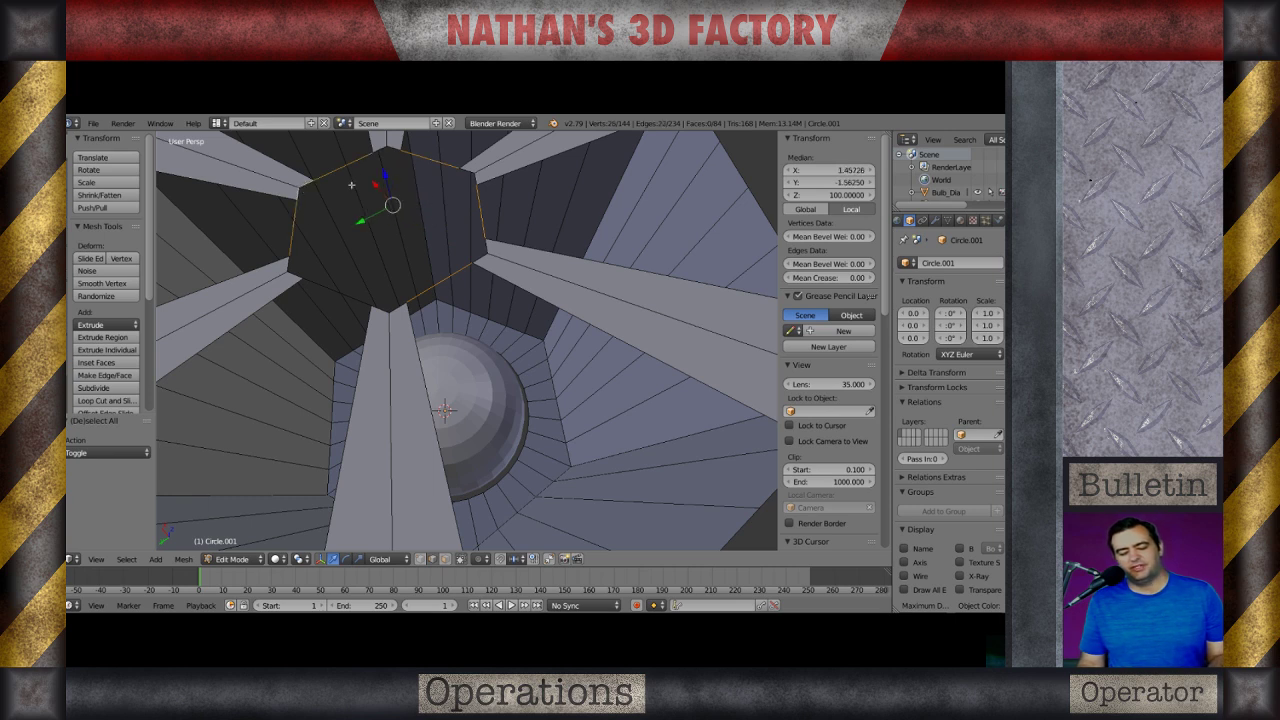
pyautogui.keyDown('shift'); pyautogui.rightClick(396, 149); pyautogui.keyUp('shift')
pyautogui.keyDown('shift'); pyautogui.rightClick(468, 172); pyautogui.keyUp('shift')
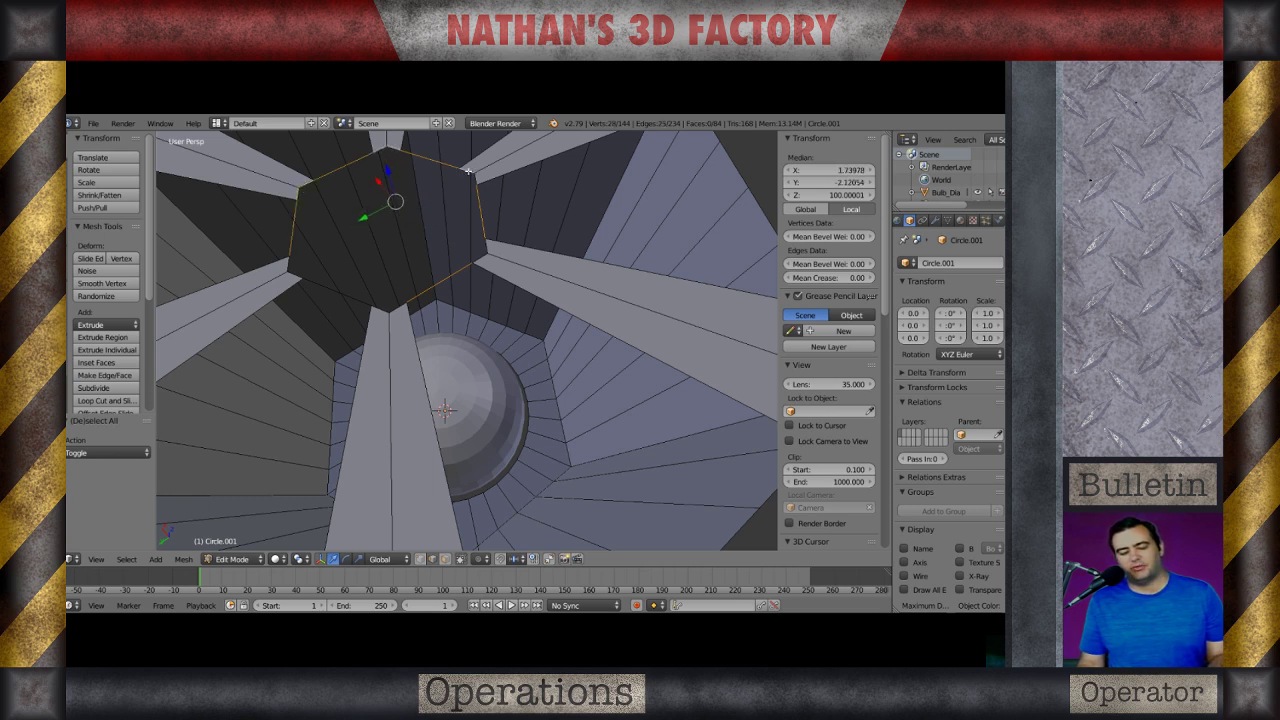
pyautogui.keyDown('shift'); pyautogui.rightClick(482, 255); pyautogui.keyUp('shift')
pyautogui.keyDown('shift'); pyautogui.rightClick(399, 306); pyautogui.keyUp('shift')
pyautogui.keyDown('shift'); pyautogui.rightClick(390, 267); pyautogui.keyUp('shift')
pyautogui.keyDown('shift'); pyautogui.rightClick(397, 307); pyautogui.keyUp('shift')
pyautogui.keyDown('shift'); pyautogui.rightClick(379, 308); pyautogui.keyUp('shift')
pyautogui.keyDown('shift'); pyautogui.rightClick(287, 271); pyautogui.keyUp('shift')
# Select all edges of the small top hexagon, extrude them and scale the new loop to 0.75 to form an inner ring.
pyautogui.rightClick(314, 281)
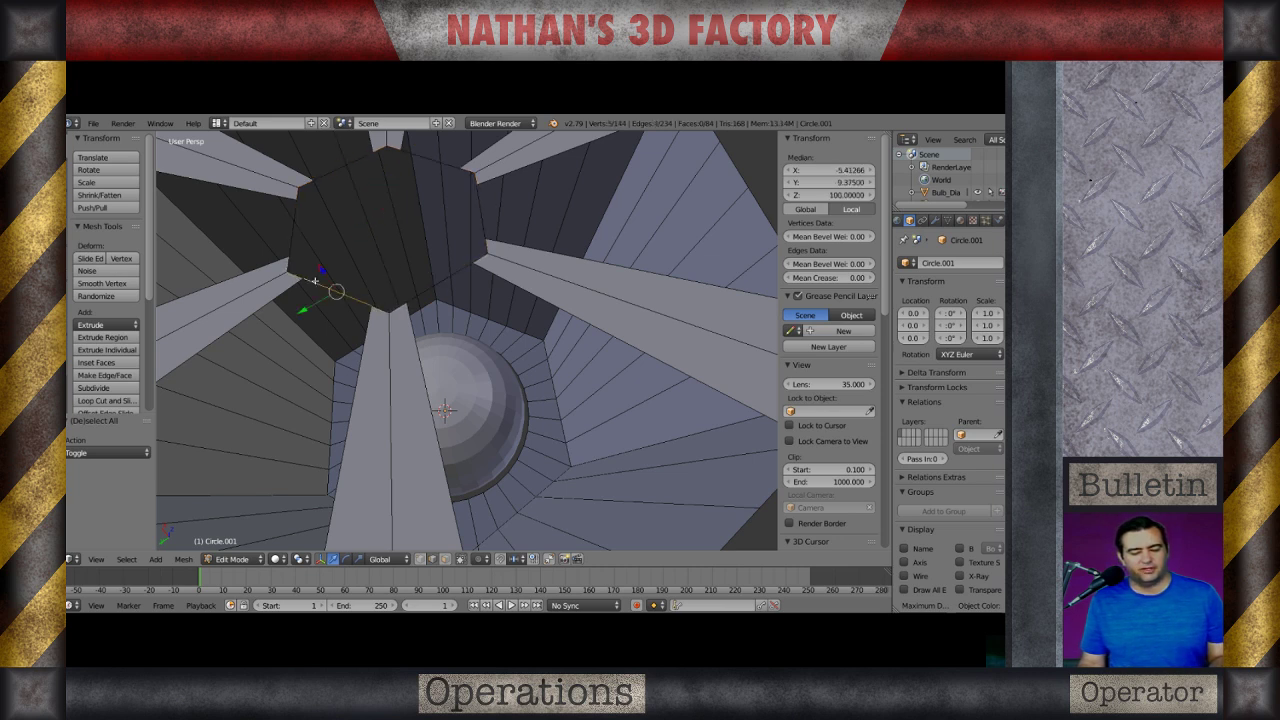
pyautogui.keyDown('alt'); pyautogui.keyDown('shift'); pyautogui.rightClick(430, 288); pyautogui.keyUp('shift'); pyautogui.keyUp('alt')
pyautogui.keyDown('alt'); pyautogui.keyDown('shift'); pyautogui.rightClick(479, 202); pyautogui.keyUp('shift'); pyautogui.keyUp('alt')
pyautogui.keyDown('alt'); pyautogui.keyDown('shift'); pyautogui.rightClick(447, 167); pyautogui.keyUp('shift'); pyautogui.keyUp('alt')
pyautogui.keyDown('alt'); pyautogui.keyDown('shift'); pyautogui.rightClick(352, 166); pyautogui.keyUp('shift'); pyautogui.keyUp('alt')
pyautogui.keyDown('alt'); pyautogui.keyDown('shift'); pyautogui.rightClick(299, 208); pyautogui.keyUp('shift'); pyautogui.keyUp('alt')
pyautogui.keyDown('shift'); pyautogui.rightClick(303, 190); pyautogui.keyUp('shift')
pyautogui.keyDown('shift'); pyautogui.rightClick(381, 147); pyautogui.keyUp('shift')
pyautogui.keyDown('shift'); pyautogui.rightClick(473, 177); pyautogui.keyUp('shift')
pyautogui.keyDown('shift'); pyautogui.rightClick(481, 255); pyautogui.keyUp('shift')
pyautogui.keyDown('shift'); pyautogui.rightClick(401, 303); pyautogui.keyUp('shift')
pyautogui.keyDown('shift'); pyautogui.rightClick(397, 301); pyautogui.keyUp('shift')
pyautogui.keyDown('shift'); pyautogui.rightClick(395, 306); pyautogui.keyUp('shift')
pyautogui.keyDown('shift'); pyautogui.rightClick(381, 309); pyautogui.keyUp('shift')
pyautogui.keyDown('shift'); pyautogui.rightClick(294, 275); pyautogui.keyUp('shift')
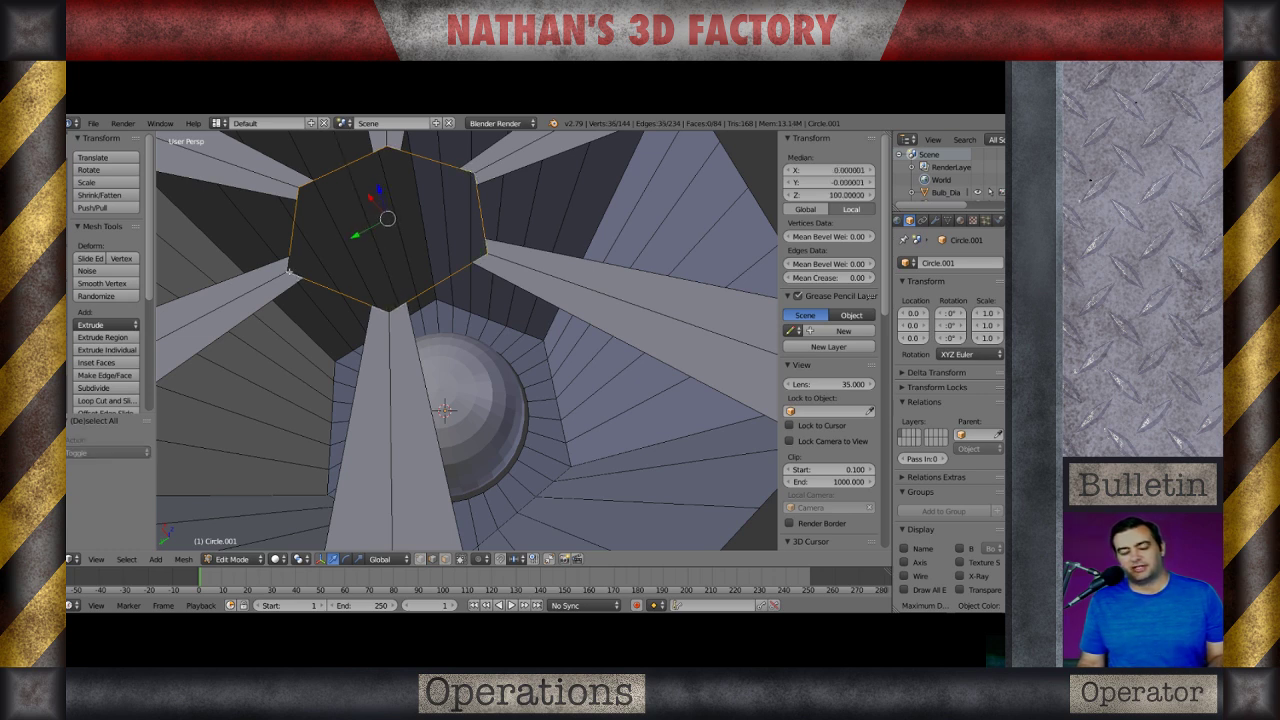
pyautogui.press('e')
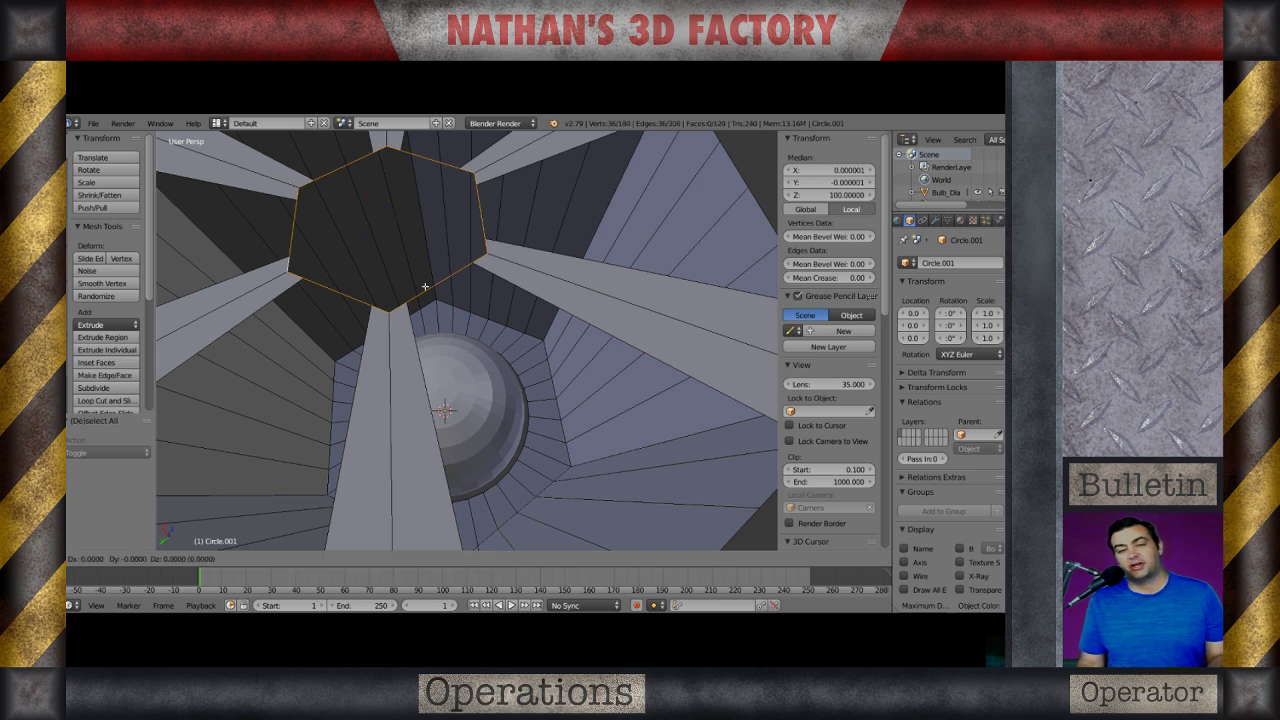
pyautogui.press('s')
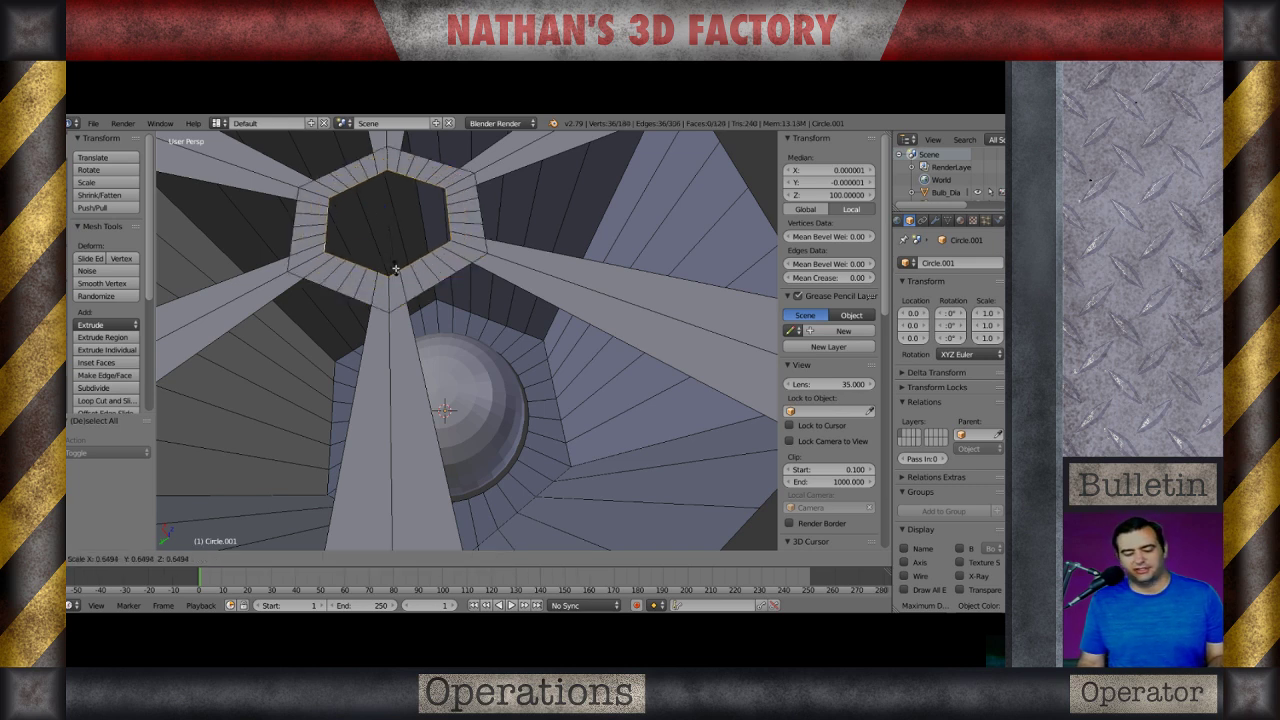
pyautogui.write('.75')
pyautogui.press('Return')
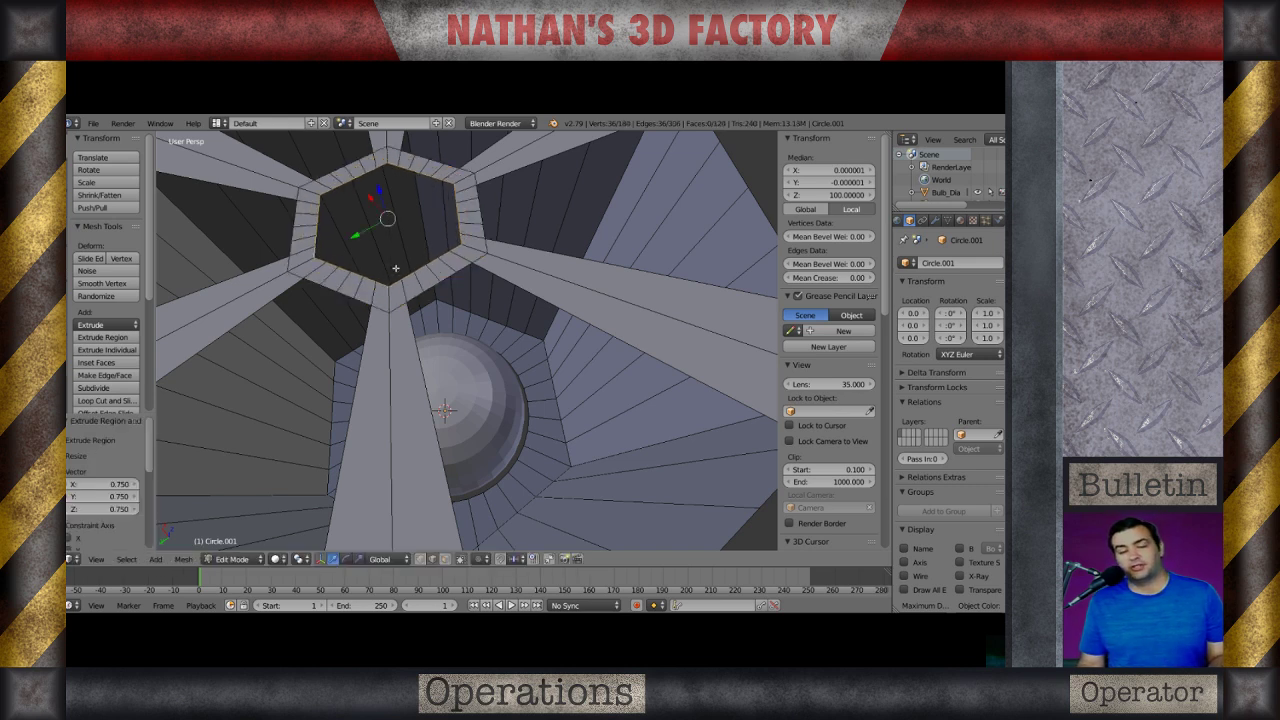
# Scale the innermost edge loop of the top ring to 0.8.
pyautogui.scroll(-6, 403, 274)
pyautogui.moveTo(468, 446); pyautogui.dragTo(424, 416, button='middle')
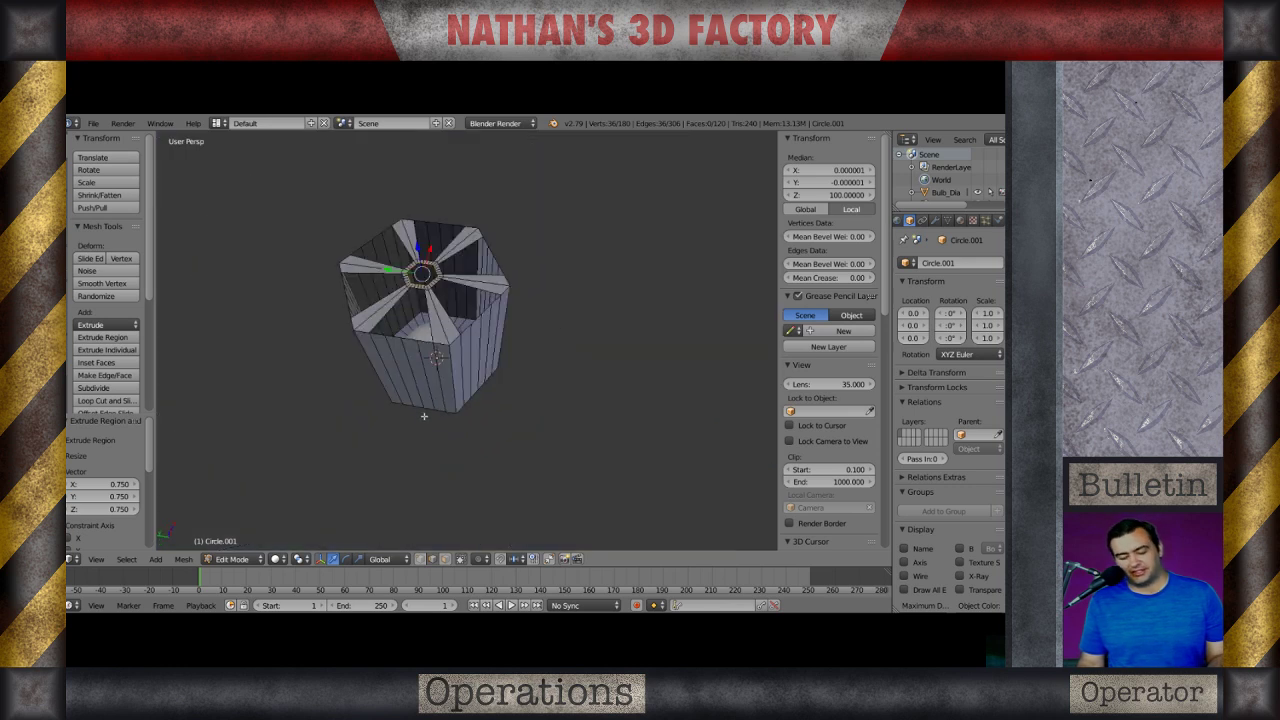
pyautogui.press('a')
pyautogui.moveTo(423, 431); pyautogui.dragTo(427, 343, button='middle')
pyautogui.scroll(5, 479, 452)
pyautogui.scroll(-6, 477, 448)
pyautogui.scroll(1, 427, 343)
pyautogui.scroll(-2, 427, 343)
pyautogui.moveTo(426, 295); pyautogui.dragTo(500, 346, button='middle')
pyautogui.scroll(5, 483, 296)
pyautogui.moveTo(485, 238); pyautogui.dragTo(472, 341, button='middle')
pyautogui.scroll(2, 472, 341)
pyautogui.keyDown('alt'); pyautogui.rightClick(452, 403); pyautogui.keyUp('alt')
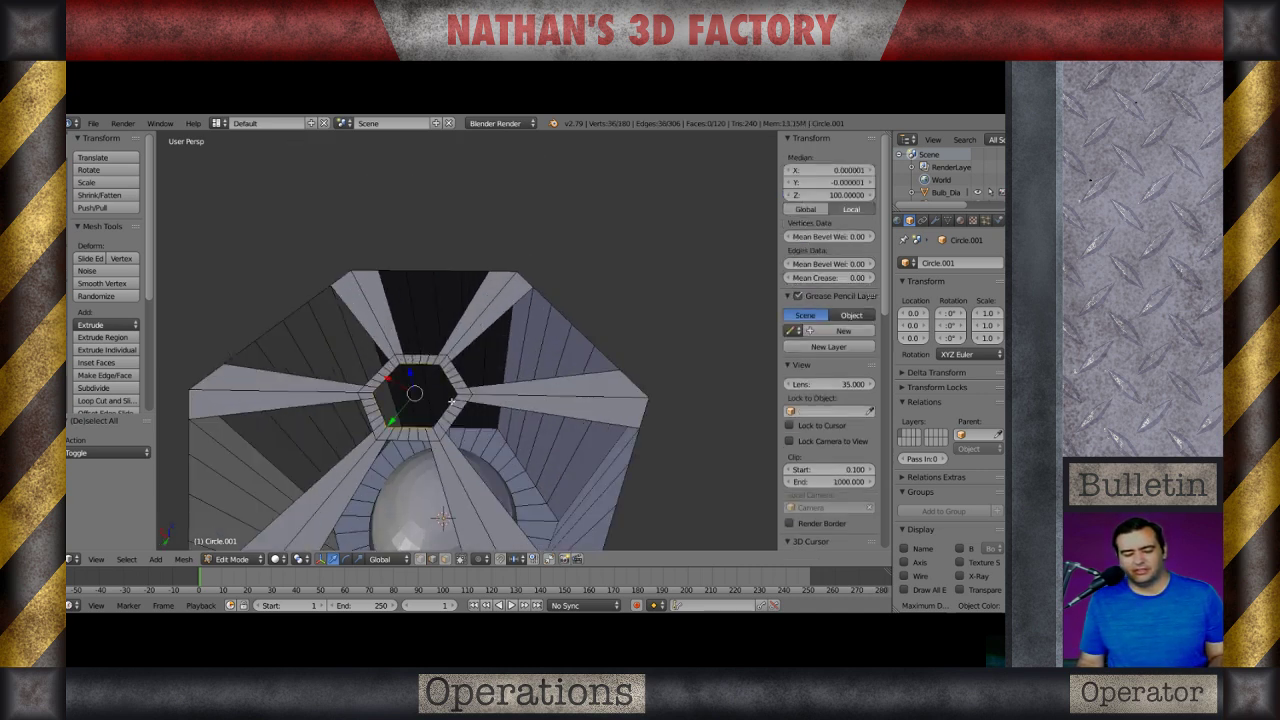
pyautogui.write('s.8')
pyautogui.press('Return')
pyautogui.press('a')
# Leave edit mode and save the file, overwriting the existing version.
pyautogui.scroll(-6, 420, 392)
pyautogui.moveTo(468, 497); pyautogui.dragTo(400, 473, button='middle')
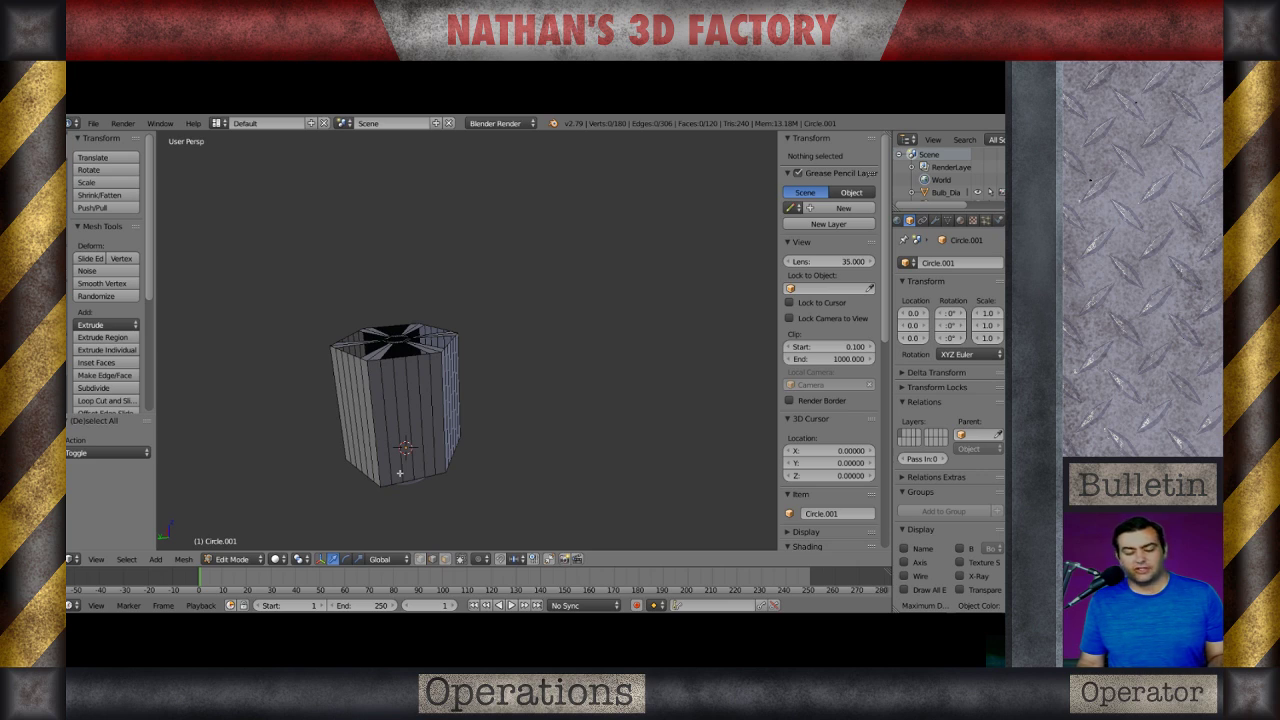
pyautogui.scroll(2, 365, 468)
pyautogui.moveTo(350, 463); pyautogui.dragTo(391, 463, button='middle')
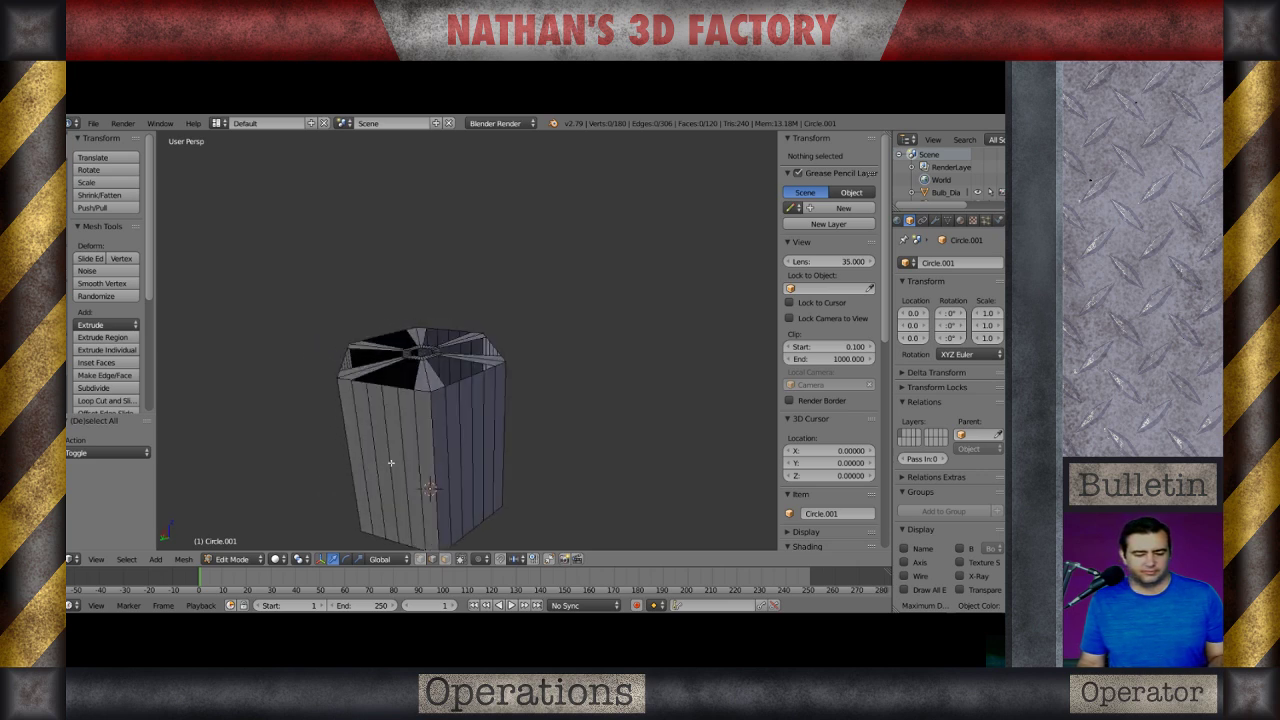
pyautogui.press('Tab')
pyautogui.hotkey('ctrl', 's')
pyautogui.click(402, 461)
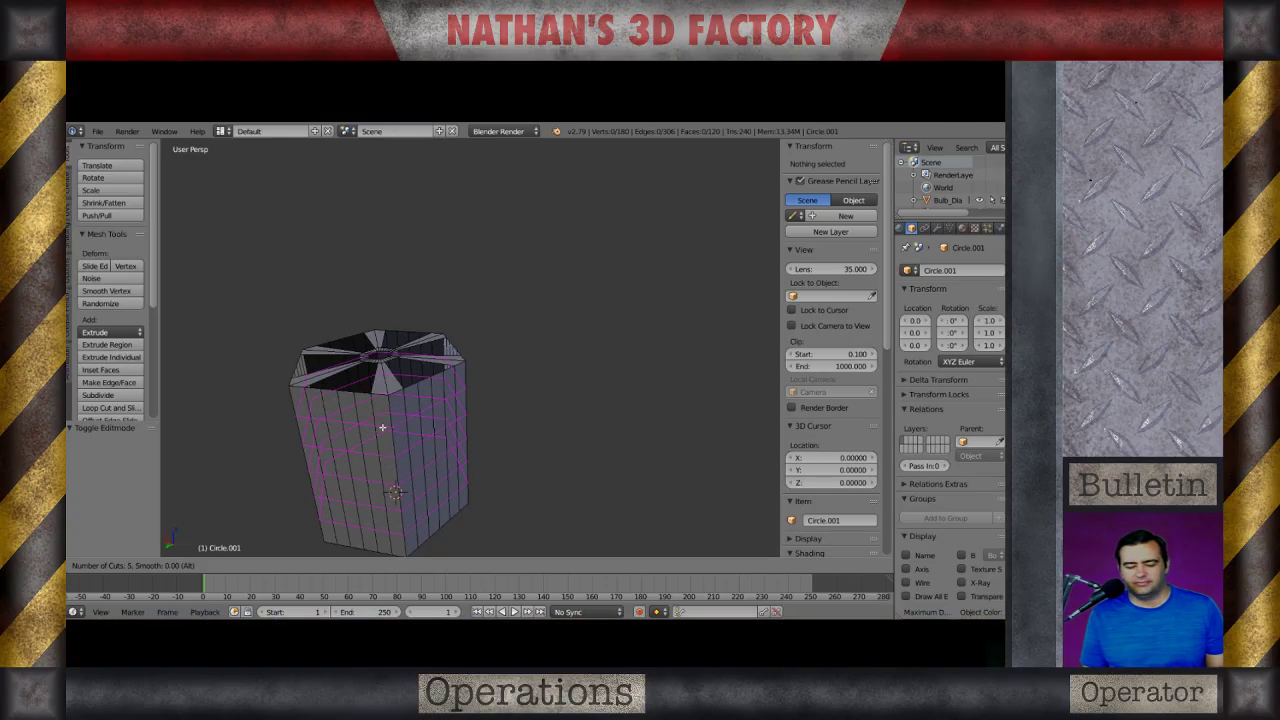
# Add 10 evenly spaced horizontal loop cuts around the lamp walls without sliding them.
pyautogui.scroll(4, 383, 428)
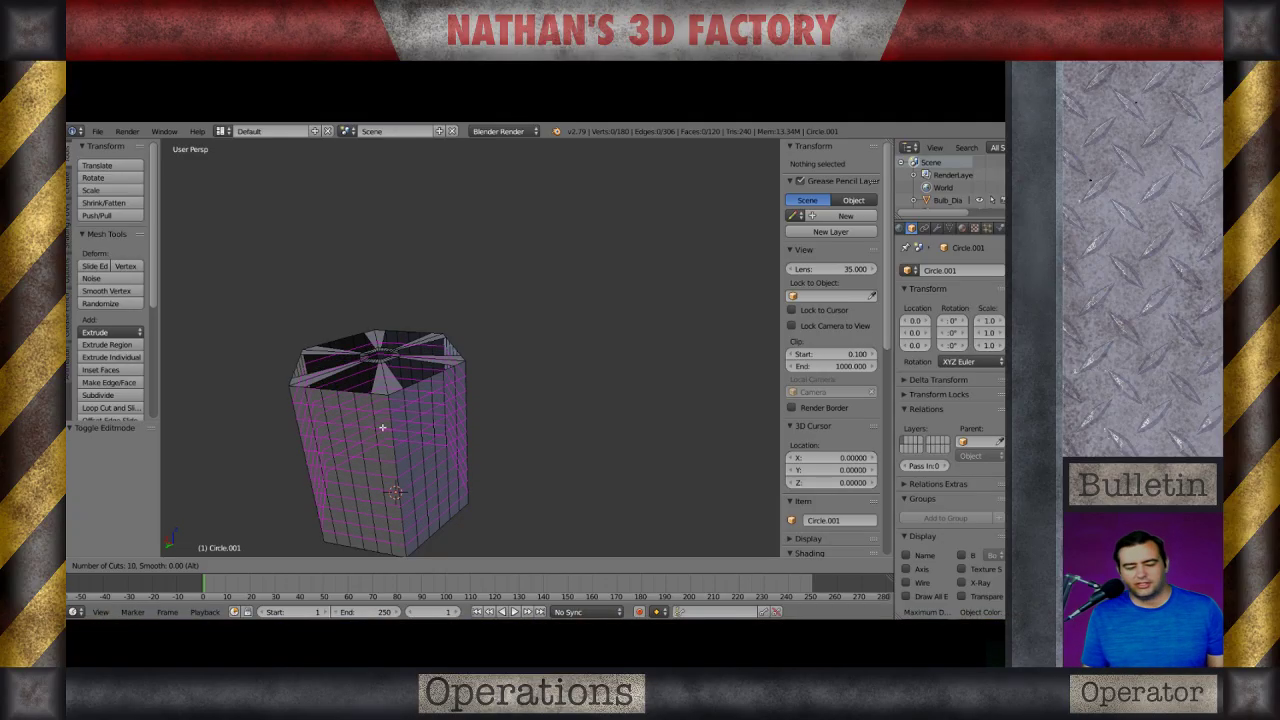
pyautogui.click(383, 428)
pyautogui.rightClick(383, 428)
pyautogui.moveTo(432, 518); pyautogui.dragTo(371, 460, button='middle')
pyautogui.press('a')
pyautogui.scroll(1, 347, 461)
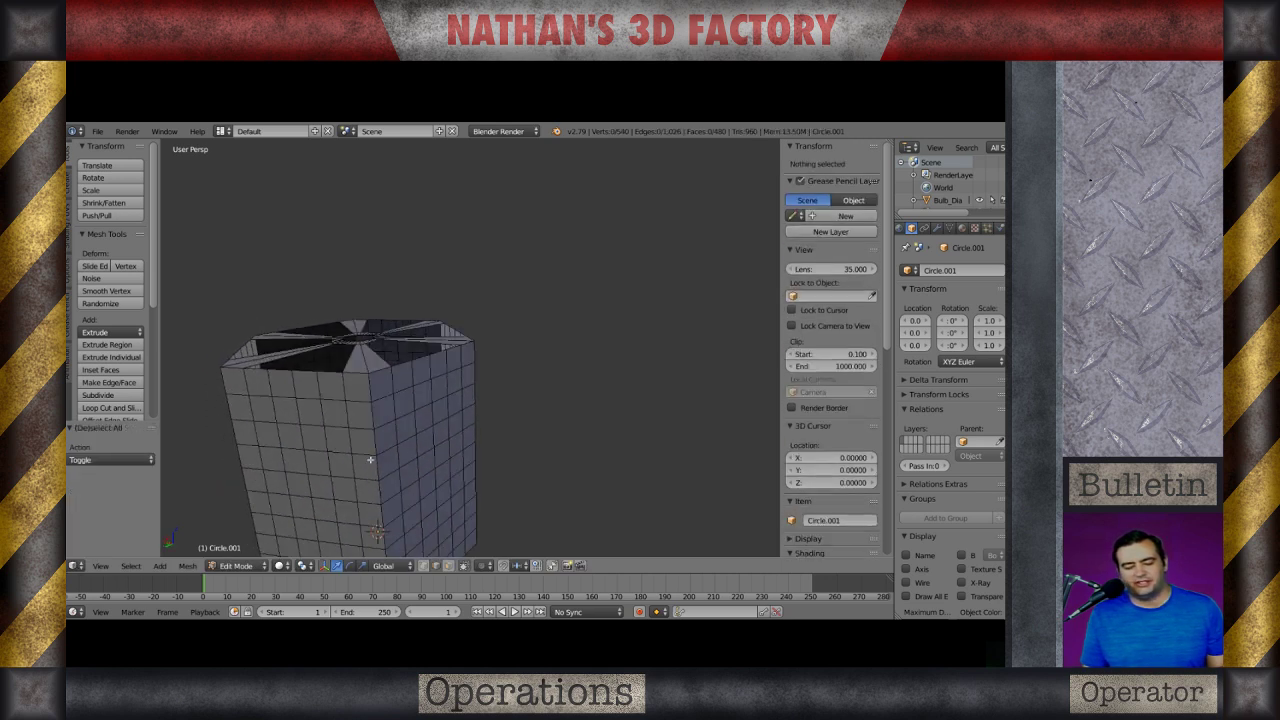
# Select the edge rings of vertical edges in every row of the walls and subdivide them with one cut.
pyautogui.hotkey('ctrl', 'Tab')
pyautogui.click(346, 396)
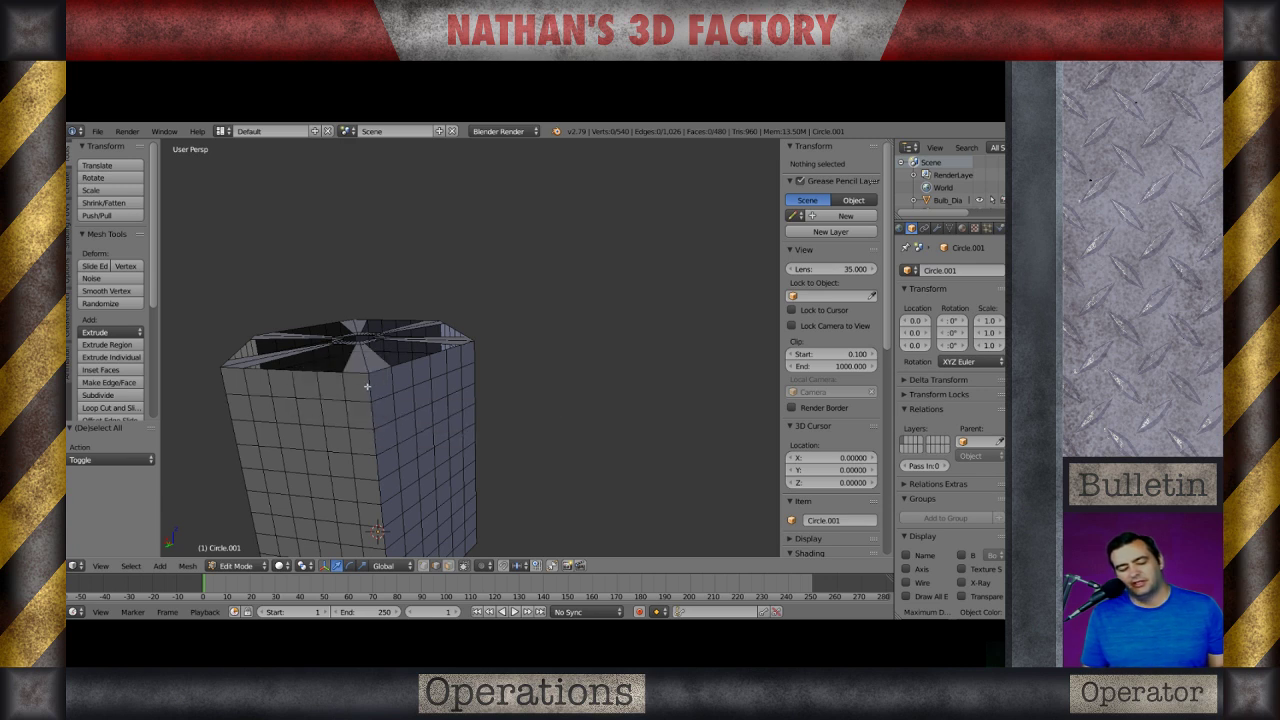
pyautogui.keyDown('ctrl'); pyautogui.keyDown('alt'); pyautogui.rightClick(371, 389); pyautogui.keyUp('alt'); pyautogui.keyUp('ctrl')
pyautogui.keyDown('ctrl'); pyautogui.keyDown('alt'); pyautogui.rightClick(376, 421); pyautogui.keyUp('alt'); pyautogui.keyUp('ctrl')
pyautogui.keyDown('ctrl'); pyautogui.keyDown('alt'); pyautogui.keyDown('shift'); pyautogui.rightClick(371, 391); pyautogui.keyUp('shift'); pyautogui.keyUp('alt'); pyautogui.keyUp('ctrl')
pyautogui.keyDown('ctrl'); pyautogui.keyDown('alt'); pyautogui.keyDown('shift'); pyautogui.rightClick(377, 441); pyautogui.keyUp('shift'); pyautogui.keyUp('alt'); pyautogui.keyUp('ctrl')
pyautogui.keyDown('ctrl'); pyautogui.keyDown('alt'); pyautogui.keyDown('shift'); pyautogui.rightClick(380, 469); pyautogui.keyUp('shift'); pyautogui.keyUp('alt'); pyautogui.keyUp('ctrl')
pyautogui.keyDown('ctrl'); pyautogui.keyDown('alt'); pyautogui.keyDown('shift'); pyautogui.rightClick(382, 494); pyautogui.keyUp('shift'); pyautogui.keyUp('alt'); pyautogui.keyUp('ctrl')
pyautogui.keyDown('ctrl'); pyautogui.keyDown('alt'); pyautogui.keyDown('shift'); pyautogui.rightClick(386, 518); pyautogui.keyUp('shift'); pyautogui.keyUp('alt'); pyautogui.keyUp('ctrl')
pyautogui.keyDown('ctrl'); pyautogui.keyDown('alt'); pyautogui.keyDown('shift'); pyautogui.rightClick(404, 521); pyautogui.keyUp('shift'); pyautogui.keyUp('alt'); pyautogui.keyUp('ctrl')
pyautogui.keyDown('ctrl'); pyautogui.keyDown('alt'); pyautogui.keyDown('shift'); pyautogui.rightClick(425, 532); pyautogui.keyUp('shift'); pyautogui.keyUp('alt'); pyautogui.keyUp('ctrl')
pyautogui.keyDown('ctrl'); pyautogui.keyDown('alt'); pyautogui.keyDown('shift'); pyautogui.rightClick(438, 536); pyautogui.keyUp('shift'); pyautogui.keyUp('alt'); pyautogui.keyUp('ctrl')
pyautogui.keyDown('ctrl'); pyautogui.keyDown('alt'); pyautogui.keyDown('shift'); pyautogui.rightClick(457, 540); pyautogui.keyUp('shift'); pyautogui.keyUp('alt'); pyautogui.keyUp('ctrl')
pyautogui.keyDown('ctrl'); pyautogui.click(458, 542); pyautogui.keyUp('ctrl')
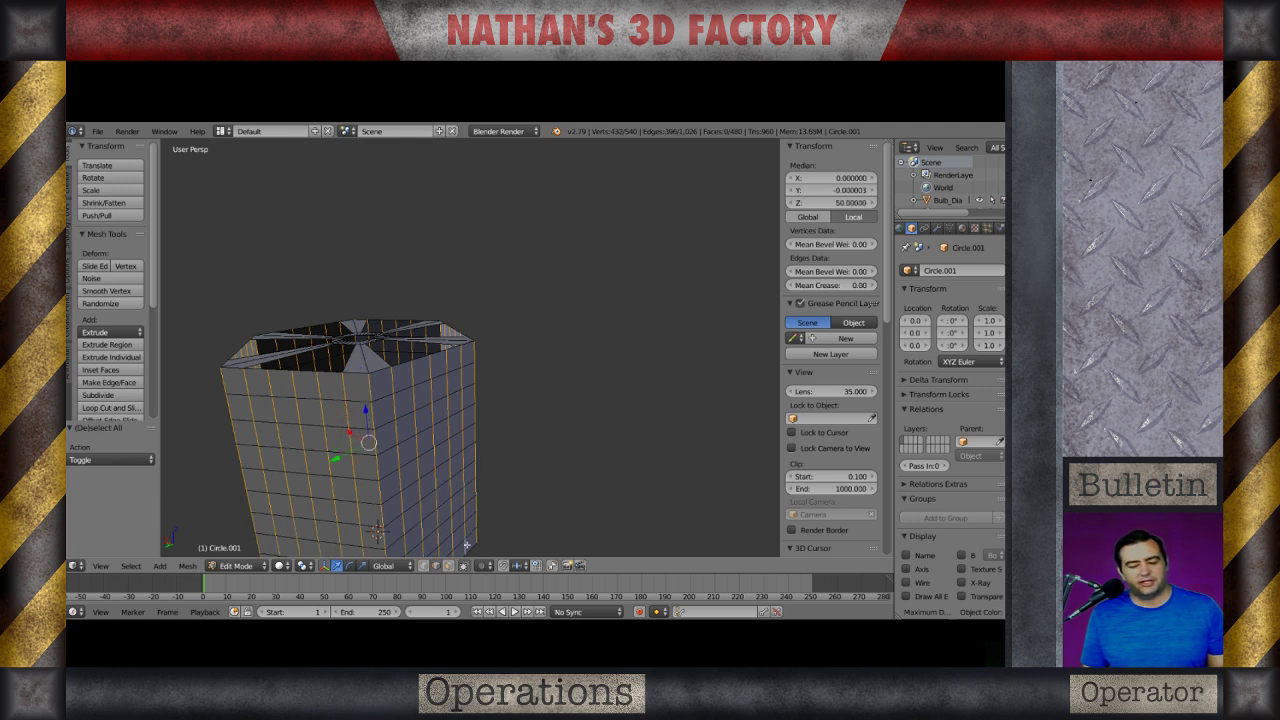
pyautogui.press('w')
pyautogui.click(377, 318)
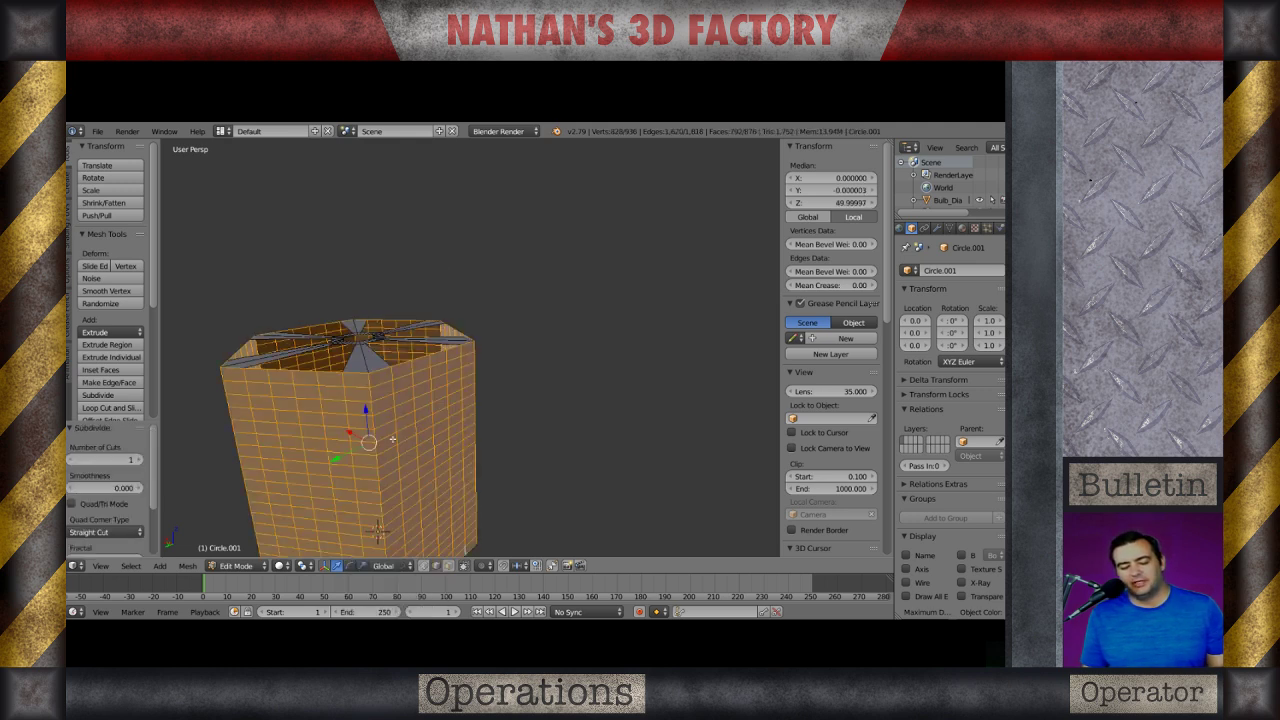
# Deselect all geometry and switch the mesh selection mode to faces.
pyautogui.press('a')
pyautogui.scroll(-5, 386, 431)
pyautogui.moveTo(334, 437); pyautogui.dragTo(394, 380, button='middle')
pyautogui.scroll(5, 396, 384)
pyautogui.moveTo(440, 440); pyautogui.dragTo(386, 367, button='middle')
pyautogui.scroll(2, 311, 446)
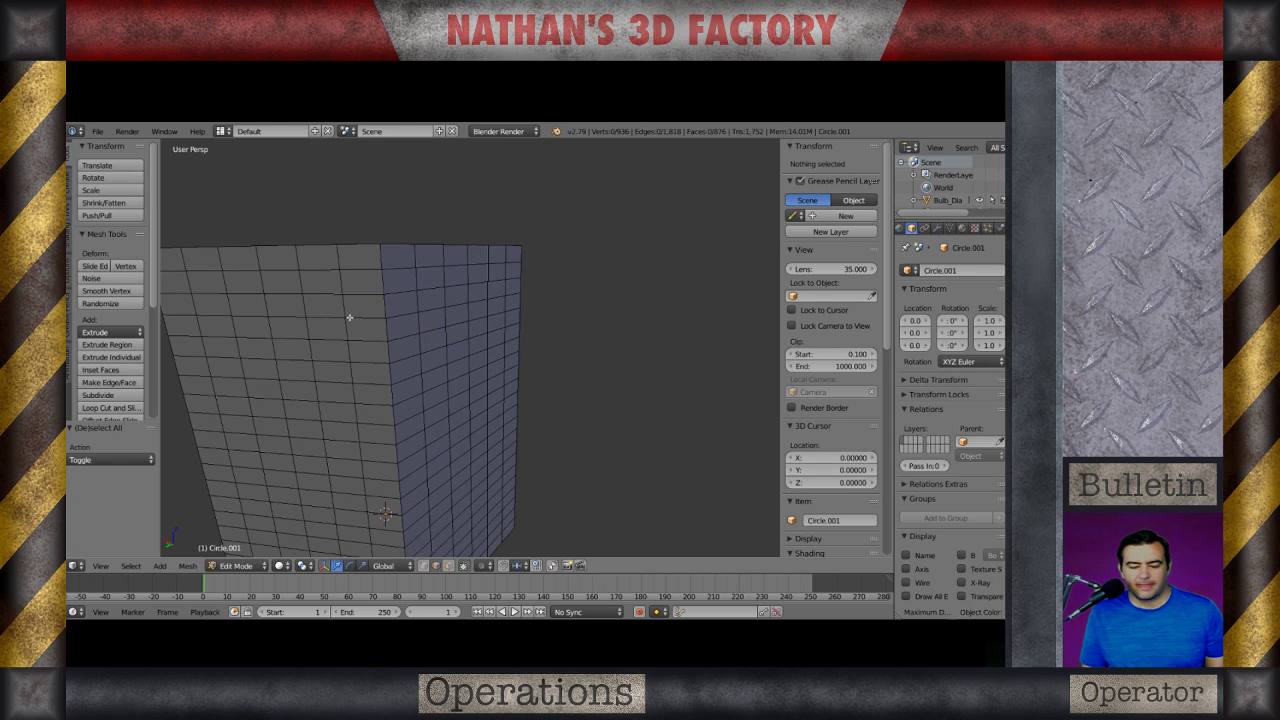
pyautogui.hotkey('ctrl', 'Tab')
pyautogui.press('3')
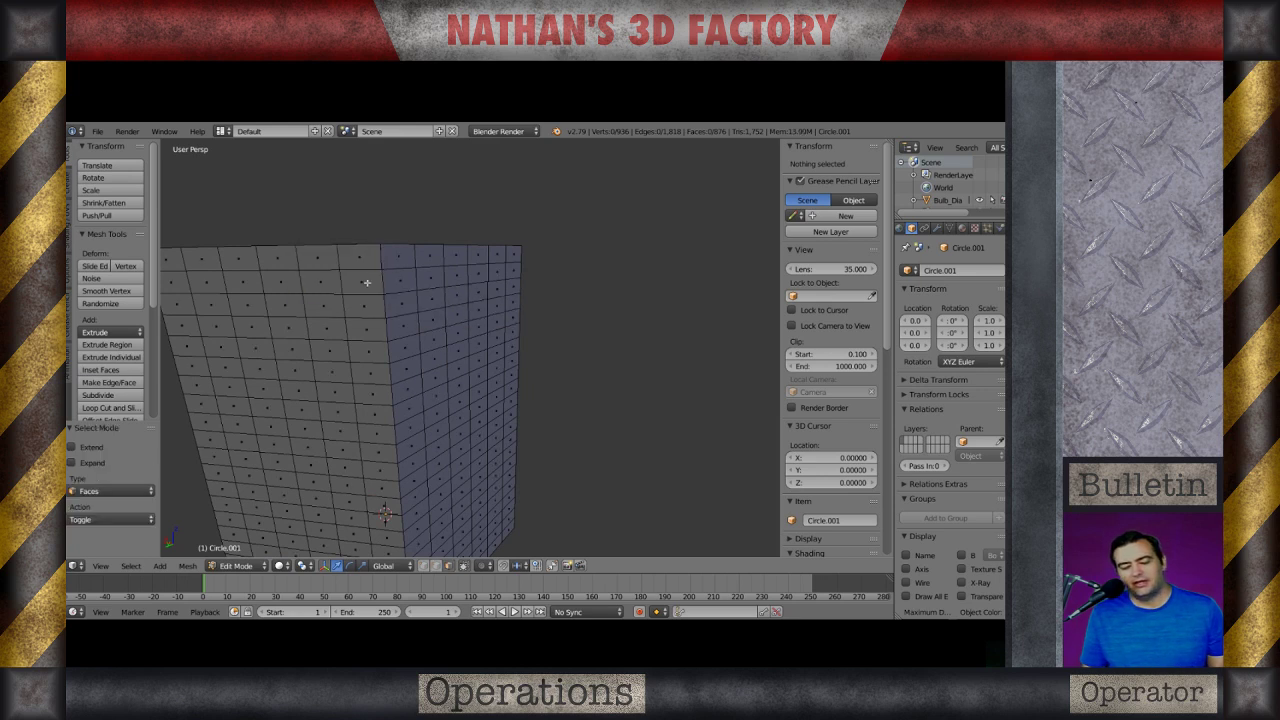
# Delete four adjacent faces wrapping around one vertical corner in the second row from the top of the walls.
pyautogui.rightClick(367, 283)
pyautogui.keyDown('shift'); pyautogui.rightClick(400, 282); pyautogui.keyUp('shift')
pyautogui.keyDown('shift'); pyautogui.rightClick(430, 281); pyautogui.keyUp('shift')
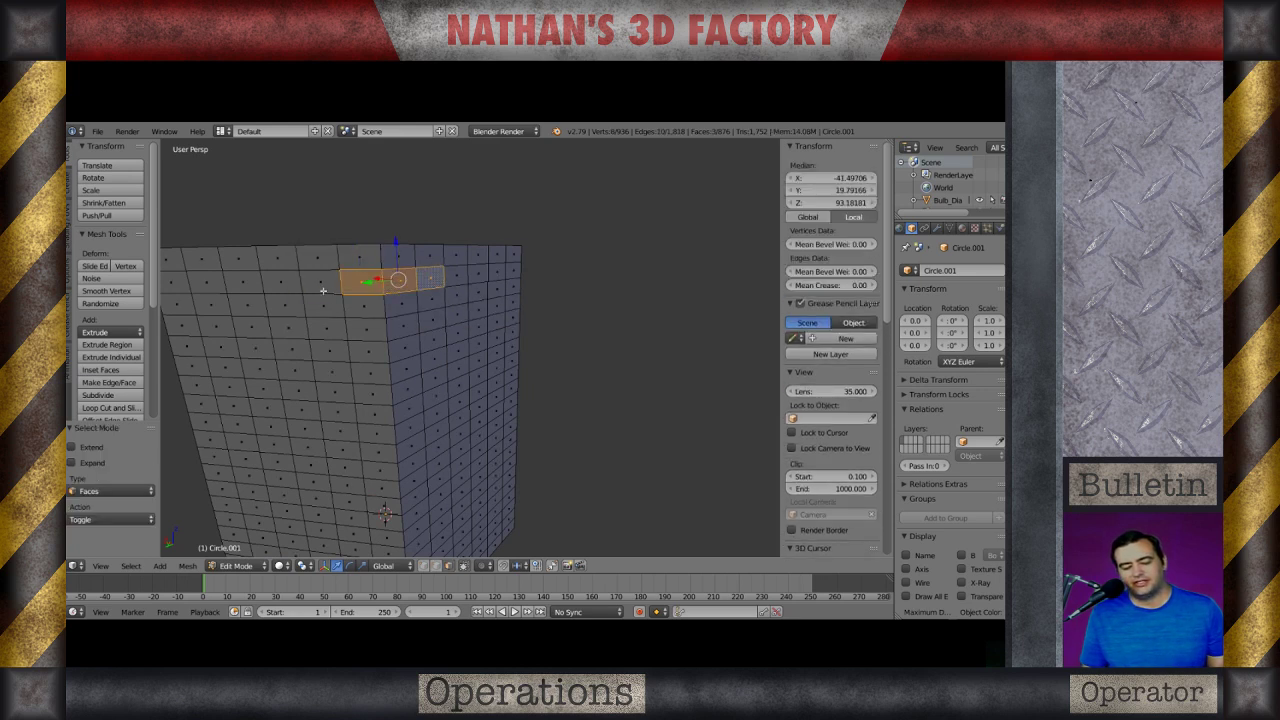
pyautogui.keyDown('shift'); pyautogui.rightClick(322, 284); pyautogui.keyUp('shift')
pyautogui.press('x')
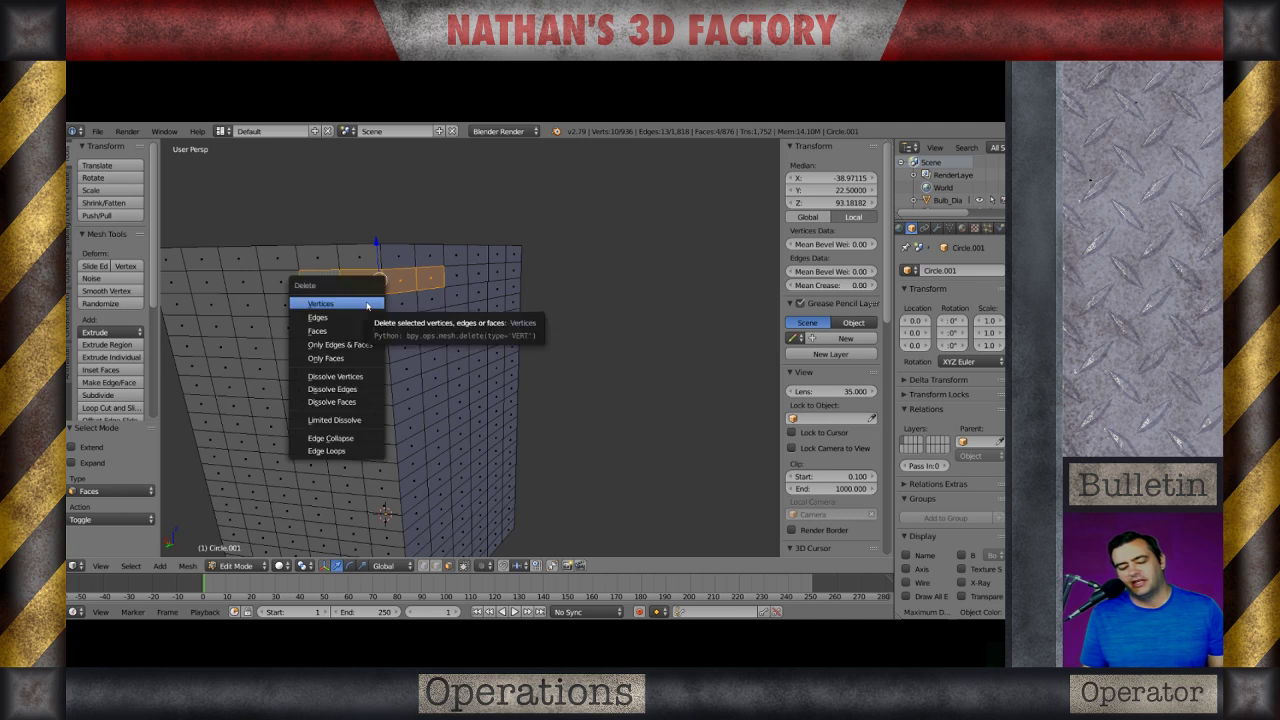
pyautogui.click(356, 330)
# Delete the four second-row faces that wrap around the second corner of the lamp walls.
pyautogui.scroll(-3, 356, 330)
pyautogui.moveTo(356, 330)
pyautogui.mouseDown(button='middle')
pyautogui.moveTo(391, 363)
pyautogui.moveTo(308, 352)
pyautogui.moveTo(330, 360)
pyautogui.moveTo(367, 345)
pyautogui.mouseUp(button='middle')
pyautogui.rightClick(468, 321)
pyautogui.moveTo(468, 321); pyautogui.dragTo(414, 320, button='middle')
pyautogui.keyDown('shift'); pyautogui.rightClick(407, 313); pyautogui.keyUp('shift')
pyautogui.keyDown('shift'); pyautogui.rightClick(430, 309); pyautogui.keyUp('shift')
pyautogui.keyDown('shift'); pyautogui.rightClick(450, 301); pyautogui.keyUp('shift')
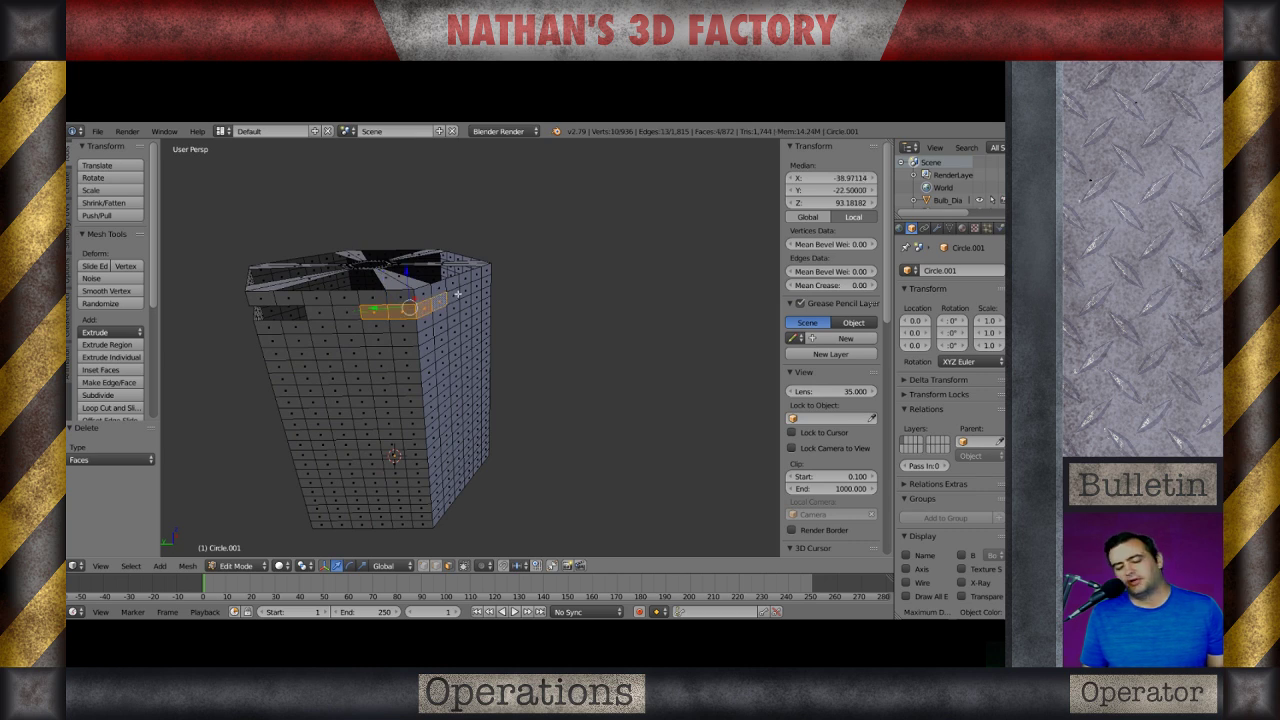
pyautogui.press('x')
pyautogui.click(448, 301)
# Delete the four second-row faces wrapping around the third corner of the walls, two on each side.
pyautogui.moveTo(447, 301); pyautogui.dragTo(381, 305, button='middle')
pyautogui.scroll(3, 379, 291)
pyautogui.rightClick(322, 239)
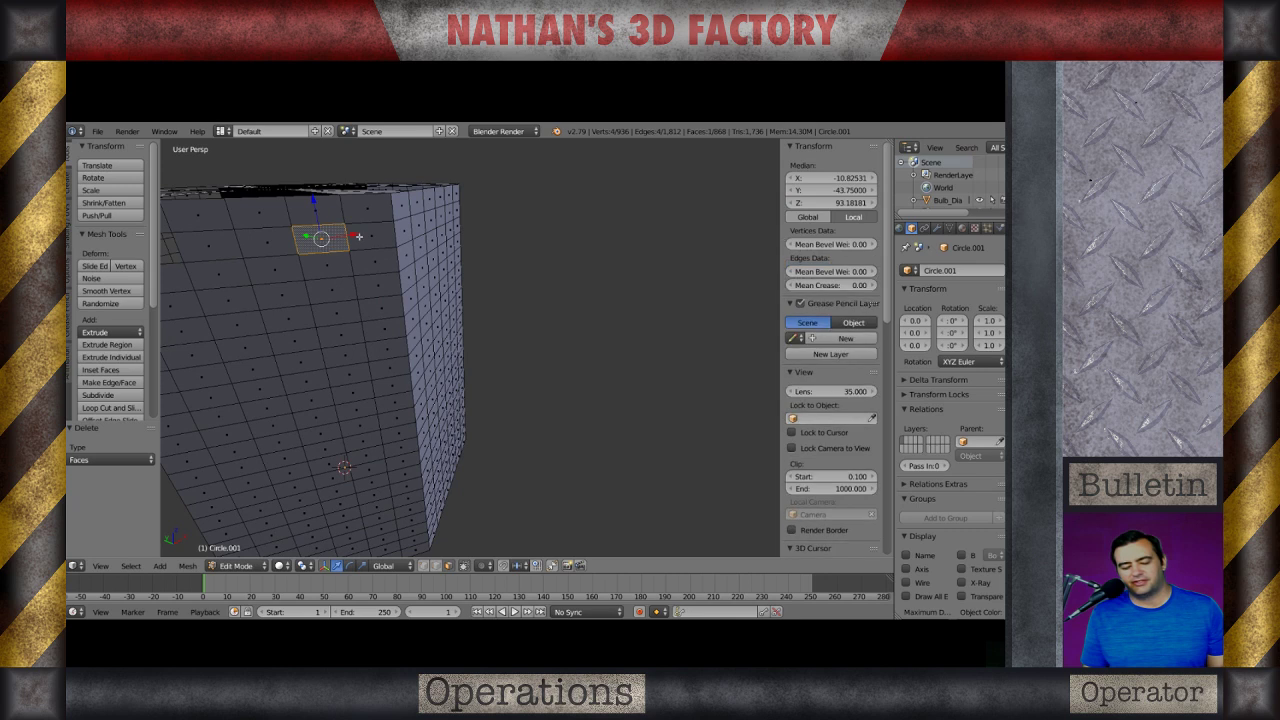
pyautogui.keyDown('shift'); pyautogui.rightClick(367, 236); pyautogui.keyUp('shift')
pyautogui.keyDown('shift'); pyautogui.rightClick(404, 230); pyautogui.keyUp('shift')
pyautogui.keyDown('shift'); pyautogui.rightClick(419, 223); pyautogui.keyUp('shift')
pyautogui.press('x')
pyautogui.click(420, 222)
# Delete the four second-row faces around the fourth corner of the lamp walls.
pyautogui.scroll(-3, 500, 205)
pyautogui.moveTo(590, 180); pyautogui.dragTo(485, 216, button='middle')
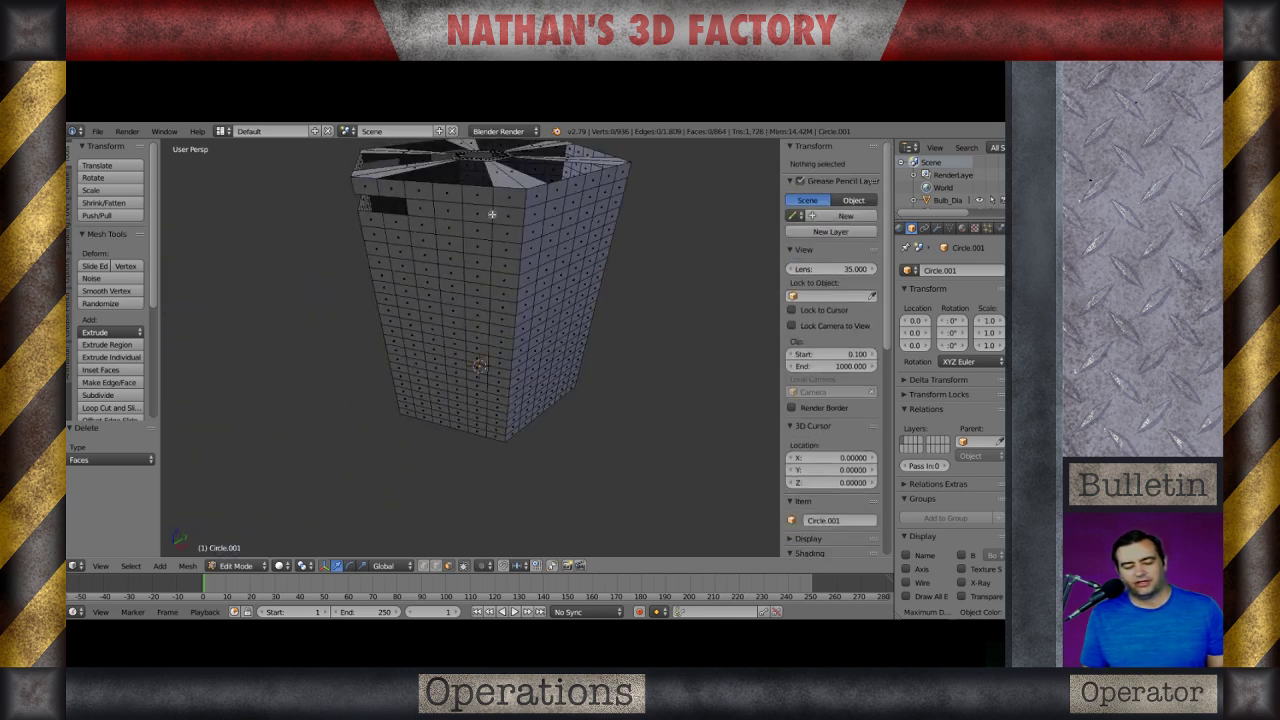
pyautogui.rightClick(488, 214)
pyautogui.keyDown('shift'); pyautogui.rightClick(506, 215); pyautogui.keyUp('shift')
pyautogui.keyDown('shift'); pyautogui.rightClick(532, 215); pyautogui.keyUp('shift')
pyautogui.keyDown('shift'); pyautogui.rightClick(545, 216); pyautogui.keyUp('shift')
pyautogui.keyDown('shift'); pyautogui.rightClick(546, 215); pyautogui.keyUp('shift')
pyautogui.keyDown('shift'); pyautogui.rightClick(549, 231); pyautogui.keyUp('shift')
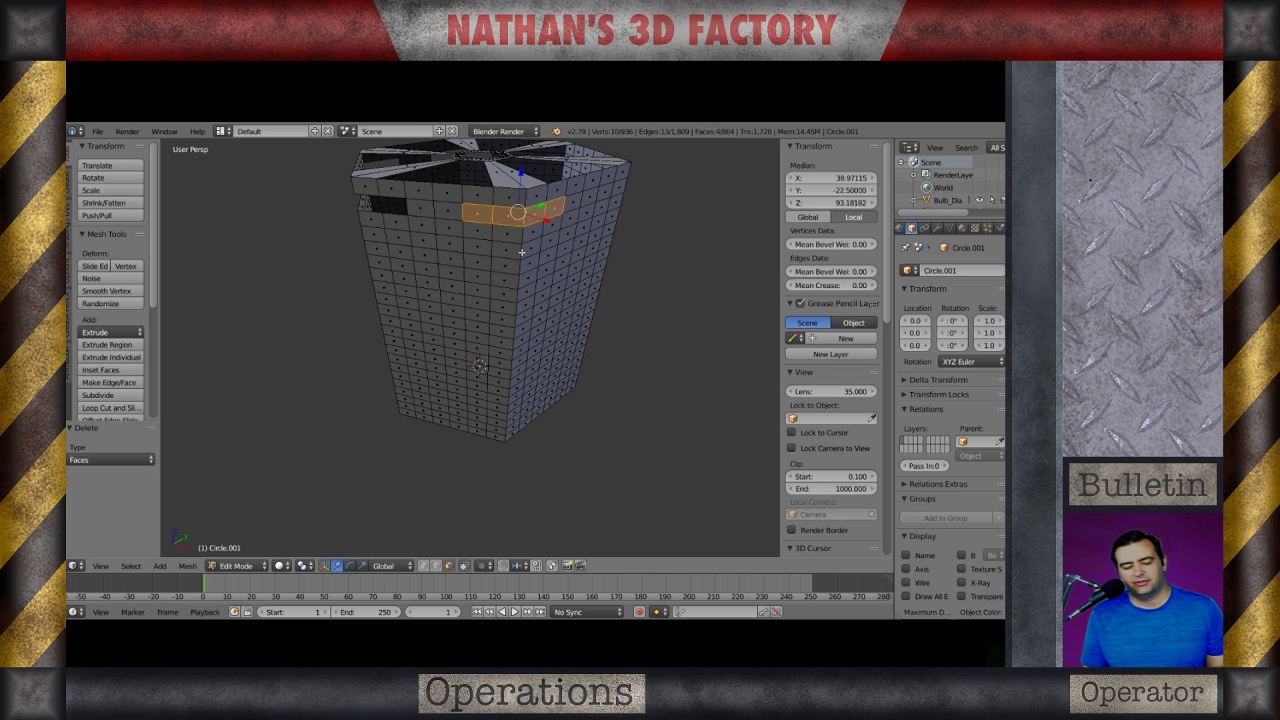
pyautogui.press('x')
pyautogui.click(521, 251)
# Delete the four second-row faces around the fifth corner of the lamp walls.
pyautogui.moveTo(521, 251); pyautogui.dragTo(475, 296, button='middle')
pyautogui.scroll(3, 475, 296)
pyautogui.moveTo(615, 297); pyautogui.dragTo(398, 276, button='middle')
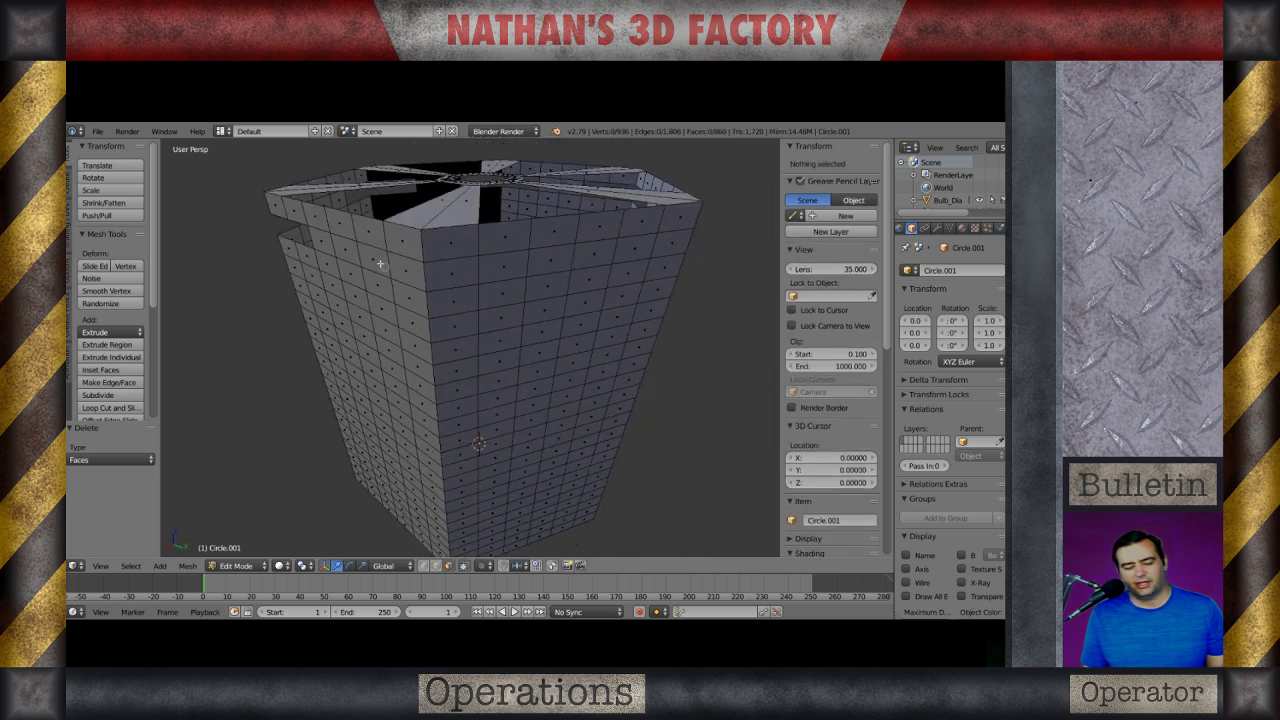
pyautogui.rightClick(378, 262)
pyautogui.keyDown('shift'); pyautogui.rightClick(408, 268); pyautogui.keyUp('shift')
pyautogui.keyDown('shift'); pyautogui.rightClick(445, 273); pyautogui.keyUp('shift')
pyautogui.keyDown('shift'); pyautogui.rightClick(484, 272); pyautogui.keyUp('shift')
pyautogui.press('x')
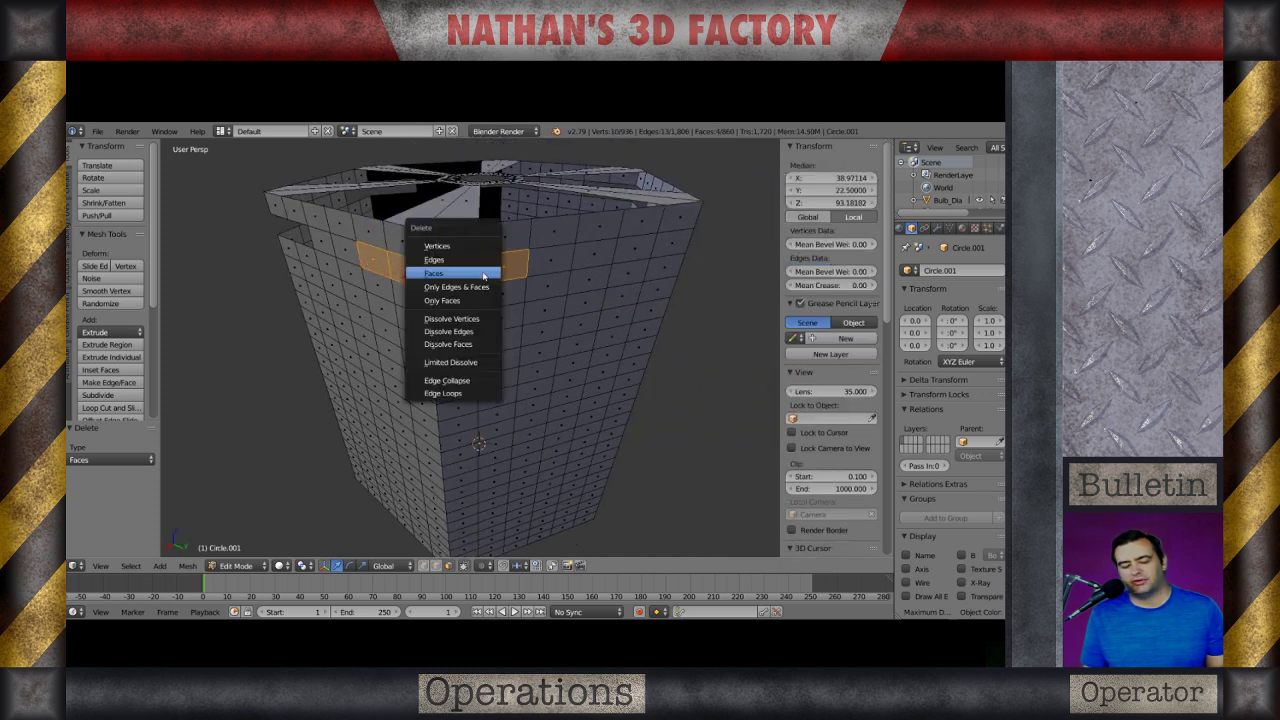
pyautogui.click(491, 273)
# Delete the four second-row faces around the last uncut corner of the lamp walls.
pyautogui.moveTo(566, 321); pyautogui.dragTo(507, 317, button='middle')
pyautogui.press('x')
pyautogui.click(461, 291)
pyautogui.rightClick(467, 290)
pyautogui.keyDown('shift'); pyautogui.rightClick(503, 293); pyautogui.keyUp('shift')
pyautogui.keyDown('shift'); pyautogui.rightClick(548, 294); pyautogui.keyUp('shift')
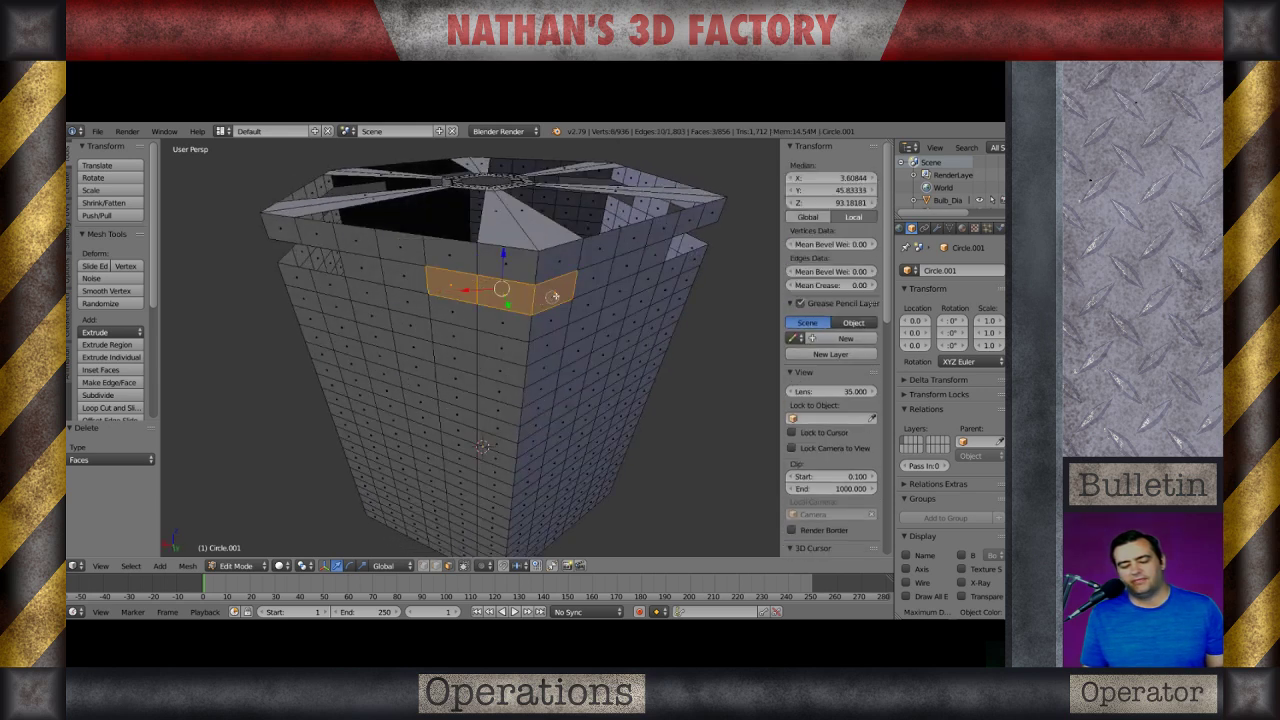
pyautogui.keyDown('shift'); pyautogui.rightClick(574, 290); pyautogui.keyUp('shift')
pyautogui.press('x')
pyautogui.click(558, 293)
# Delete the four middle faces in the fourth row from the top of one wall, leaving one face at each end.
pyautogui.scroll(-6, 549, 388)
pyautogui.moveTo(549, 389); pyautogui.dragTo(431, 383, button='middle')
pyautogui.scroll(5, 485, 348)
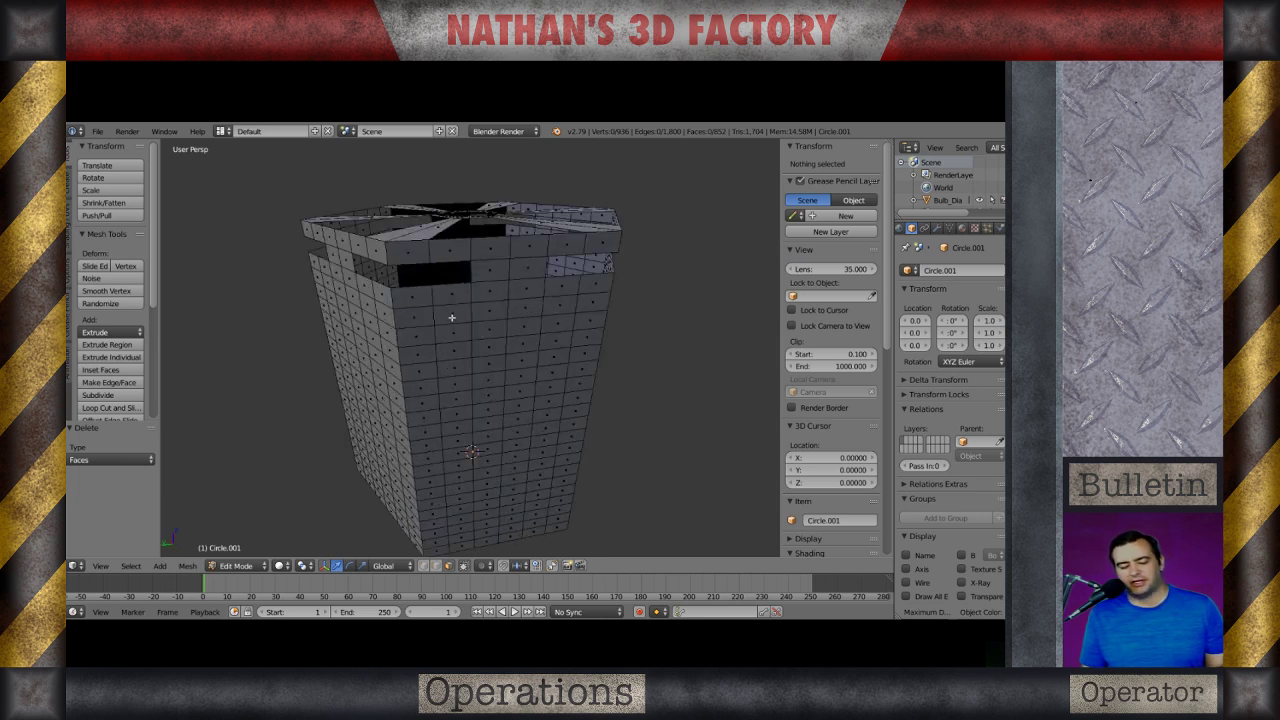
pyautogui.scroll(-4, 520, 358)
pyautogui.moveTo(517, 368)
pyautogui.mouseDown(button='middle')
pyautogui.moveTo(430, 372)
pyautogui.moveTo(515, 360)
pyautogui.mouseUp(button='middle')
pyautogui.scroll(3, 514, 359)
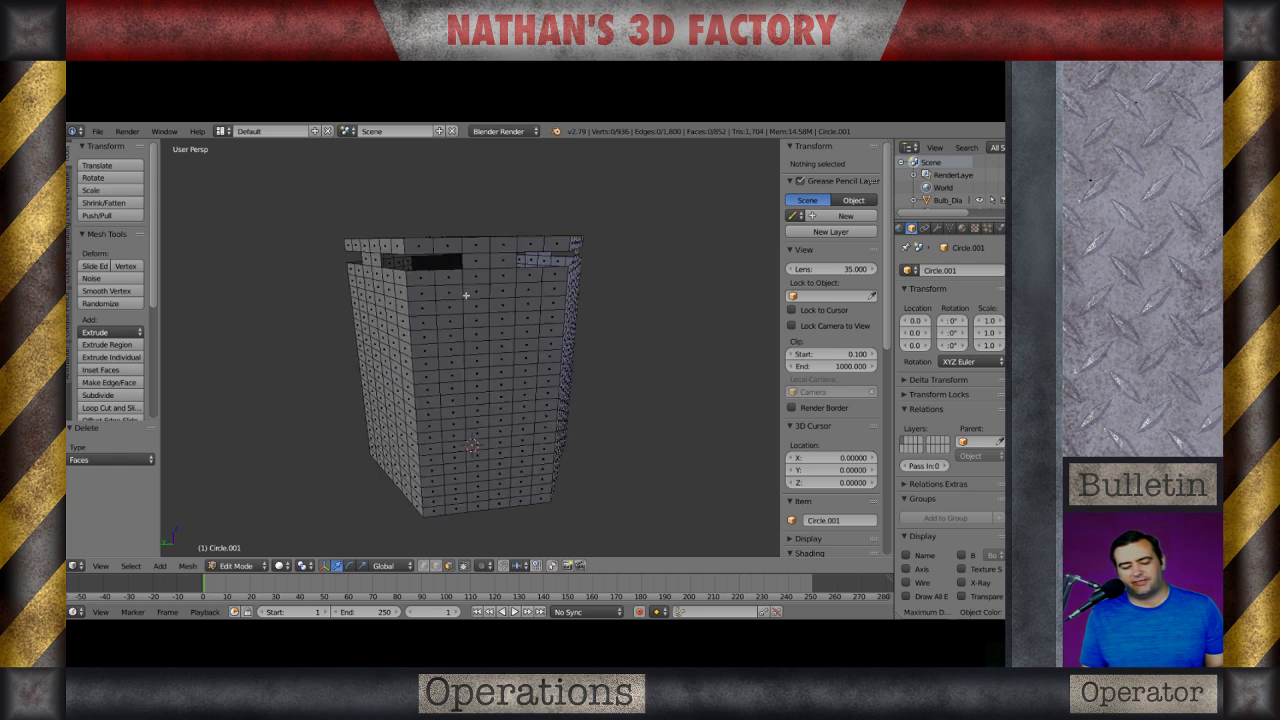
pyautogui.rightClick(455, 293)
pyautogui.keyDown('shift'); pyautogui.rightClick(477, 293); pyautogui.keyUp('shift')
pyautogui.keyDown('shift'); pyautogui.rightClick(505, 292); pyautogui.keyUp('shift')
pyautogui.keyDown('shift'); pyautogui.rightClick(526, 291); pyautogui.keyUp('shift')
pyautogui.press('x')
pyautogui.click(481, 317)
# Delete four faces wrapping around a corner beside that wall in the sixth row from the top.
pyautogui.scroll(-2, 431, 330)
pyautogui.moveTo(428, 350); pyautogui.dragTo(487, 370, button='middle')
pyautogui.scroll(4, 499, 351)
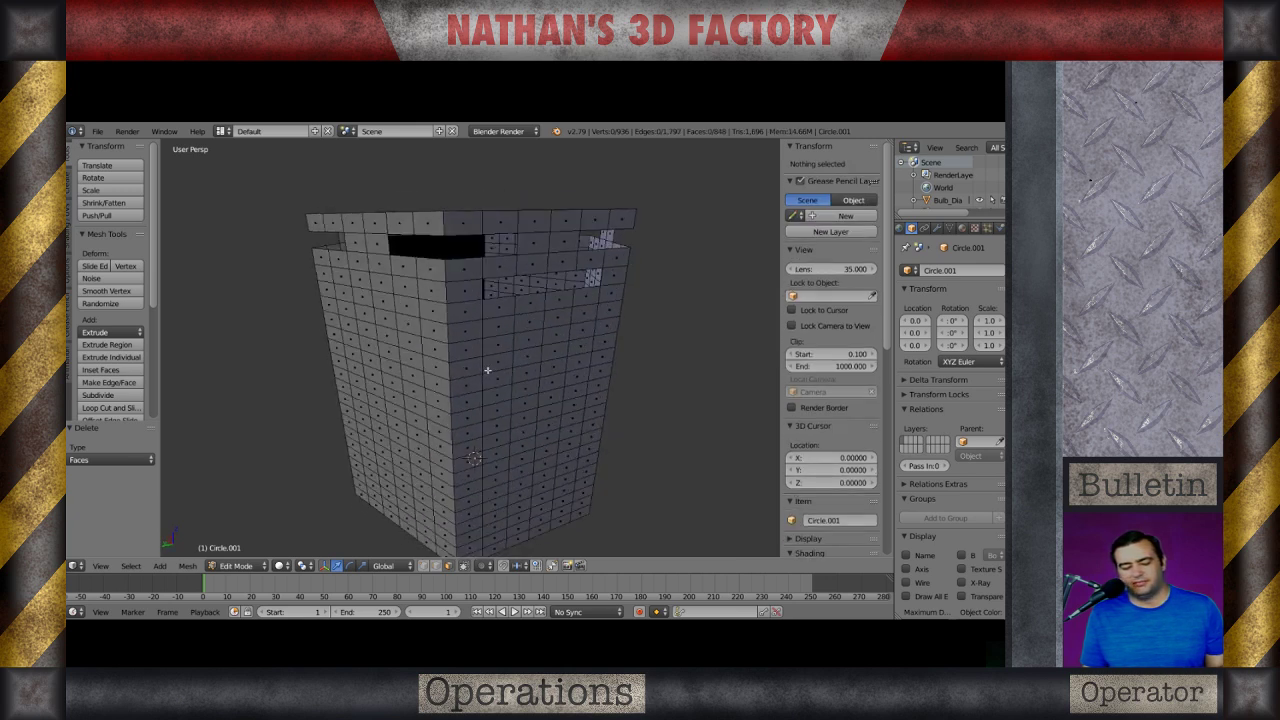
pyautogui.rightClick(531, 320)
pyautogui.keyDown('shift'); pyautogui.rightClick(502, 325); pyautogui.keyUp('shift')
pyautogui.keyDown('shift'); pyautogui.rightClick(468, 331); pyautogui.keyUp('shift')
pyautogui.click(442, 340)
pyautogui.scroll(-1, 497, 386)
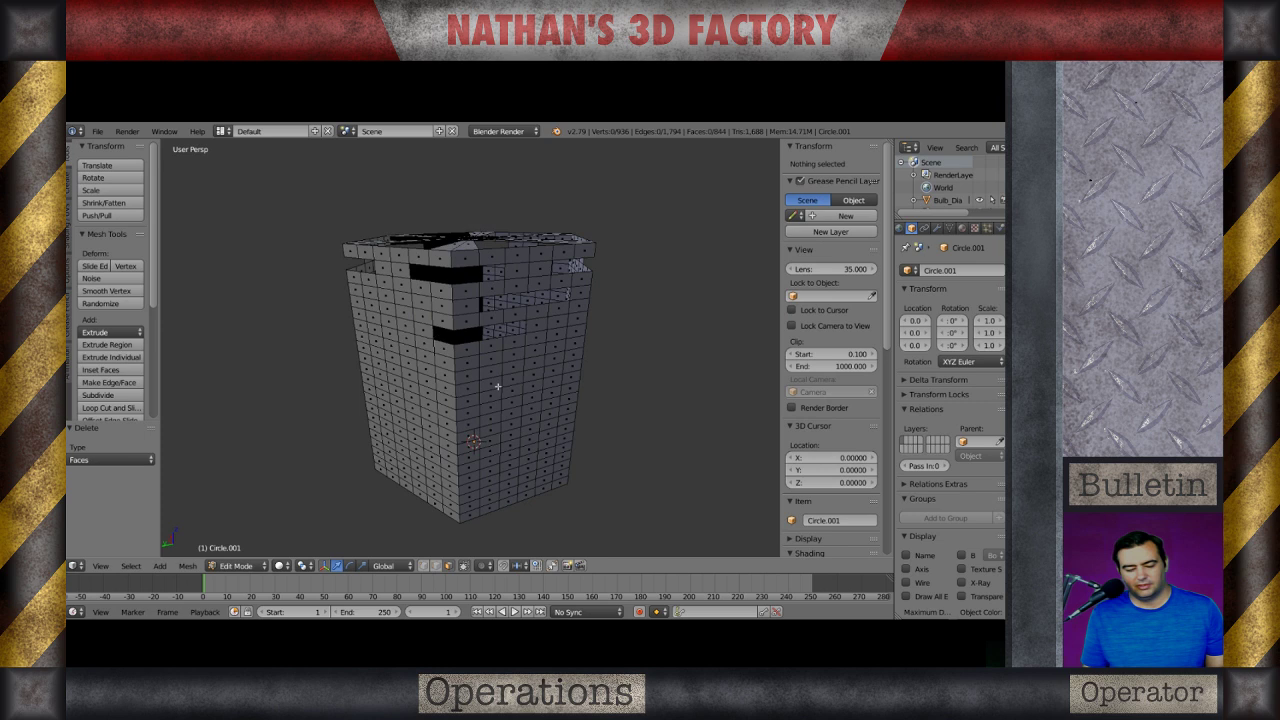
# Delete the four sixth-row faces around the next corner, aligned with the corner slot in the second row.
pyautogui.moveTo(497, 386); pyautogui.dragTo(443, 383, button='middle')
pyautogui.scroll(1, 433, 357)
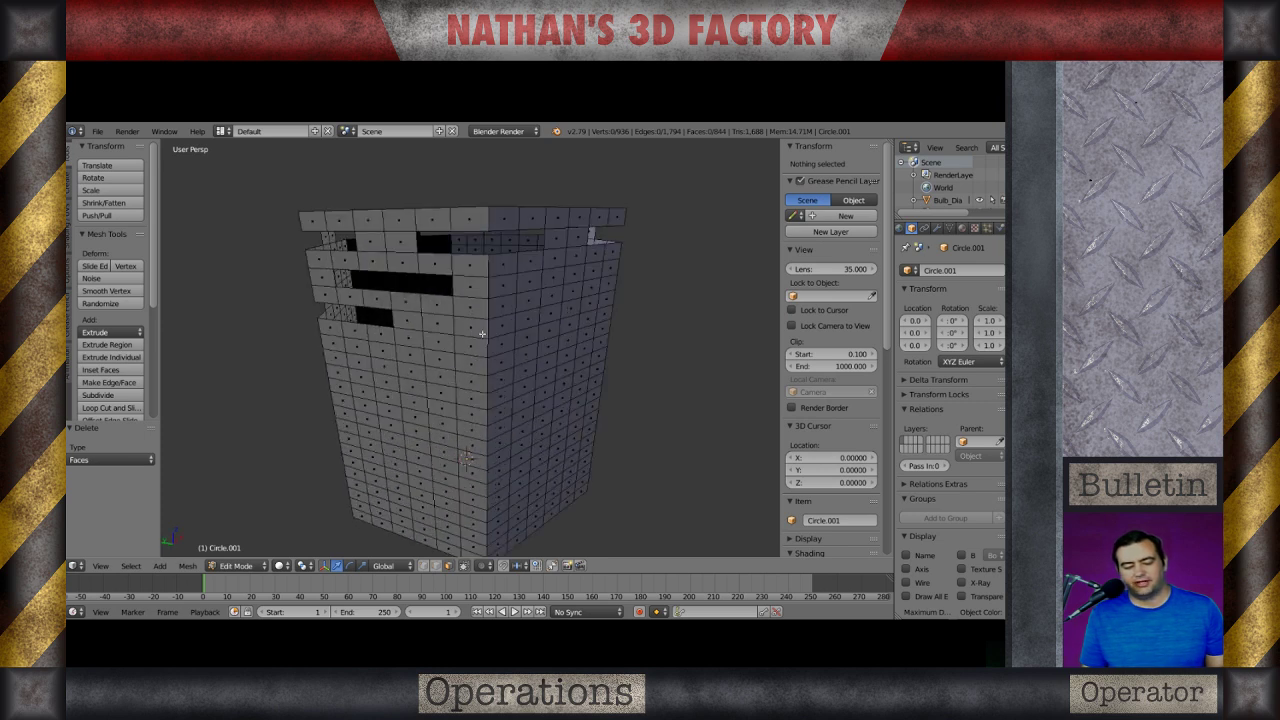
pyautogui.rightClick(473, 328)
pyautogui.keyDown('shift'); pyautogui.rightClick(502, 325); pyautogui.keyUp('shift')
pyautogui.keyDown('shift'); pyautogui.rightClick(523, 321); pyautogui.keyUp('shift')
pyautogui.keyDown('shift'); pyautogui.rightClick(549, 319); pyautogui.keyUp('shift')
pyautogui.press('x')
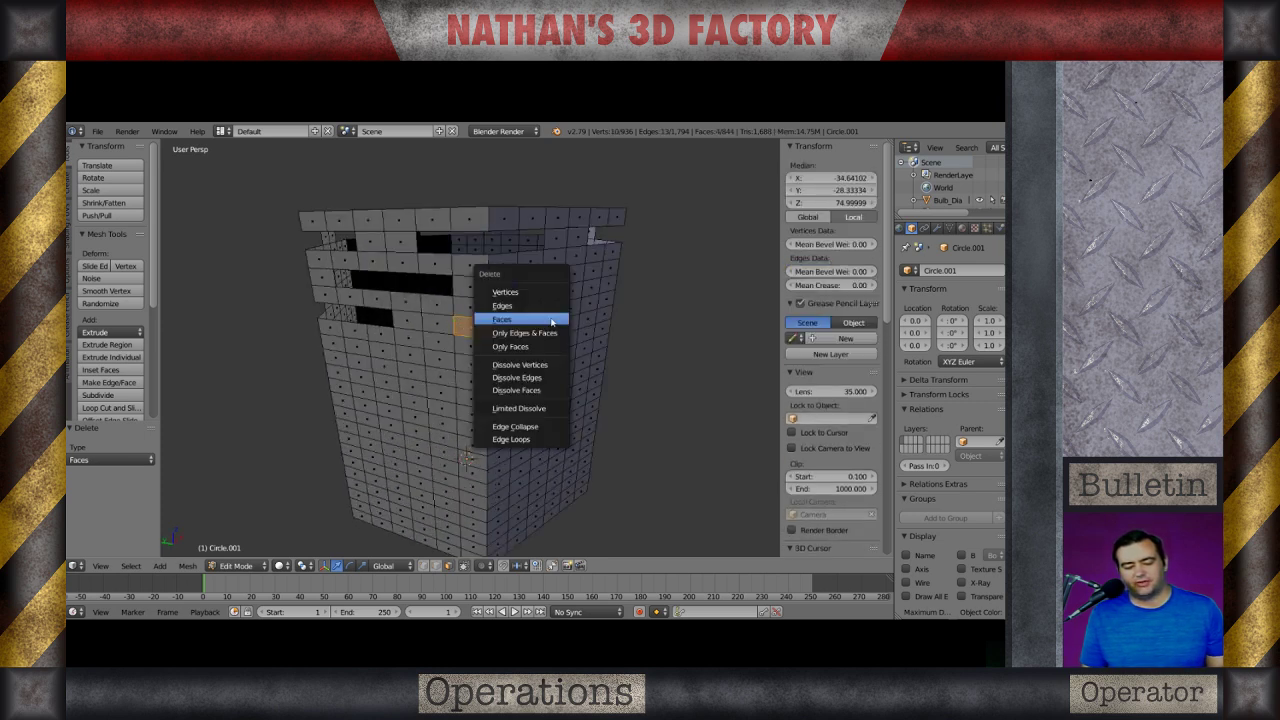
pyautogui.click(552, 322)
# Delete the four sixth-row faces around a third corner, two faces on each side of the edge.
pyautogui.scroll(-3, 470, 375)
pyautogui.moveTo(425, 389); pyautogui.dragTo(514, 386, button='middle')
pyautogui.scroll(3, 490, 345)
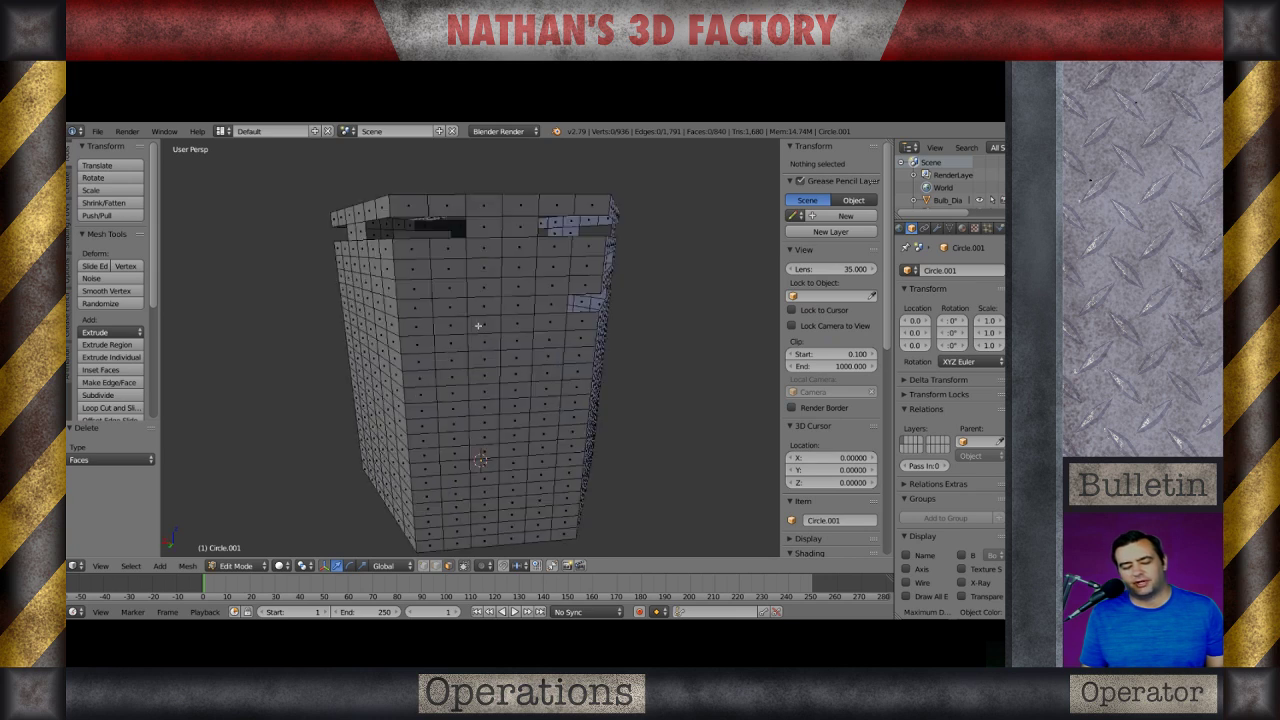
pyautogui.rightClick(481, 309)
pyautogui.keyDown('shift'); pyautogui.rightClick(450, 308); pyautogui.keyUp('shift')
pyautogui.keyDown('shift'); pyautogui.rightClick(418, 308); pyautogui.keyUp('shift')
pyautogui.keyDown('shift'); pyautogui.rightClick(389, 307); pyautogui.keyUp('shift')
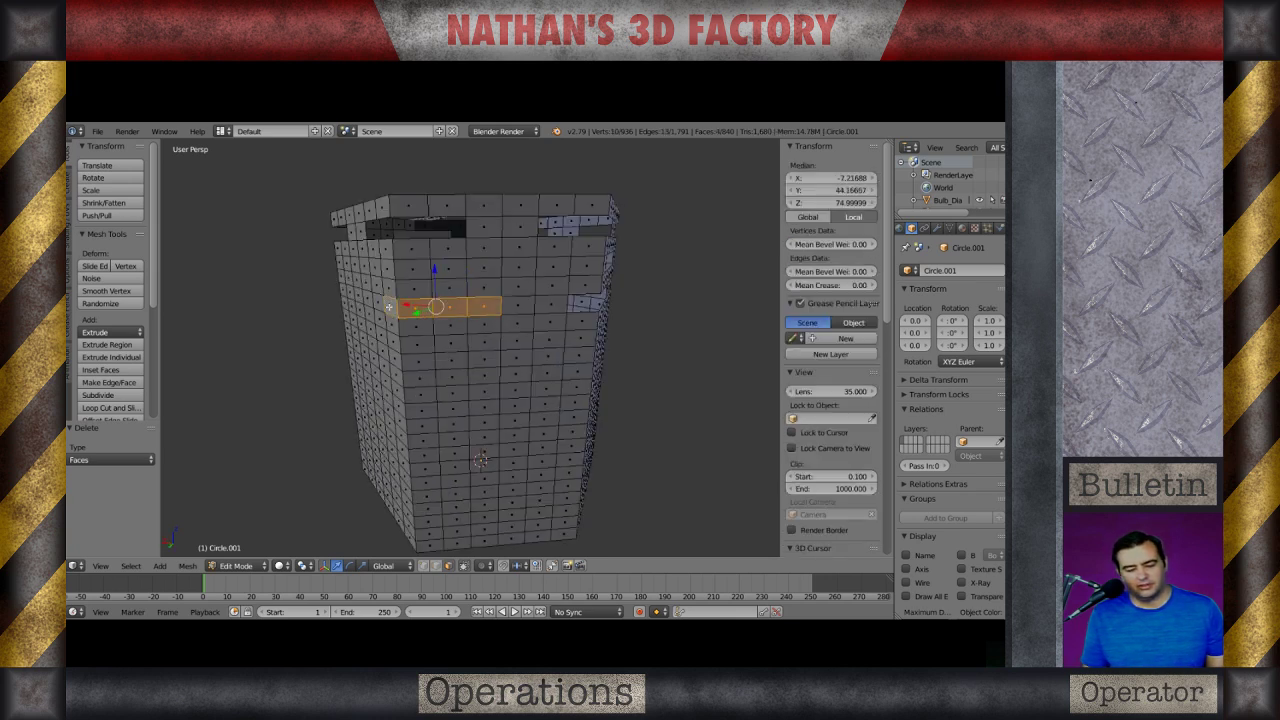
pyautogui.press('x')
pyautogui.click(387, 307)
# Delete the four sixth-row faces around a fourth corner of the lamp walls.
pyautogui.scroll(-2, 373, 328)
pyautogui.moveTo(371, 331); pyautogui.dragTo(478, 350, button='middle')
pyautogui.scroll(1, 482, 310)
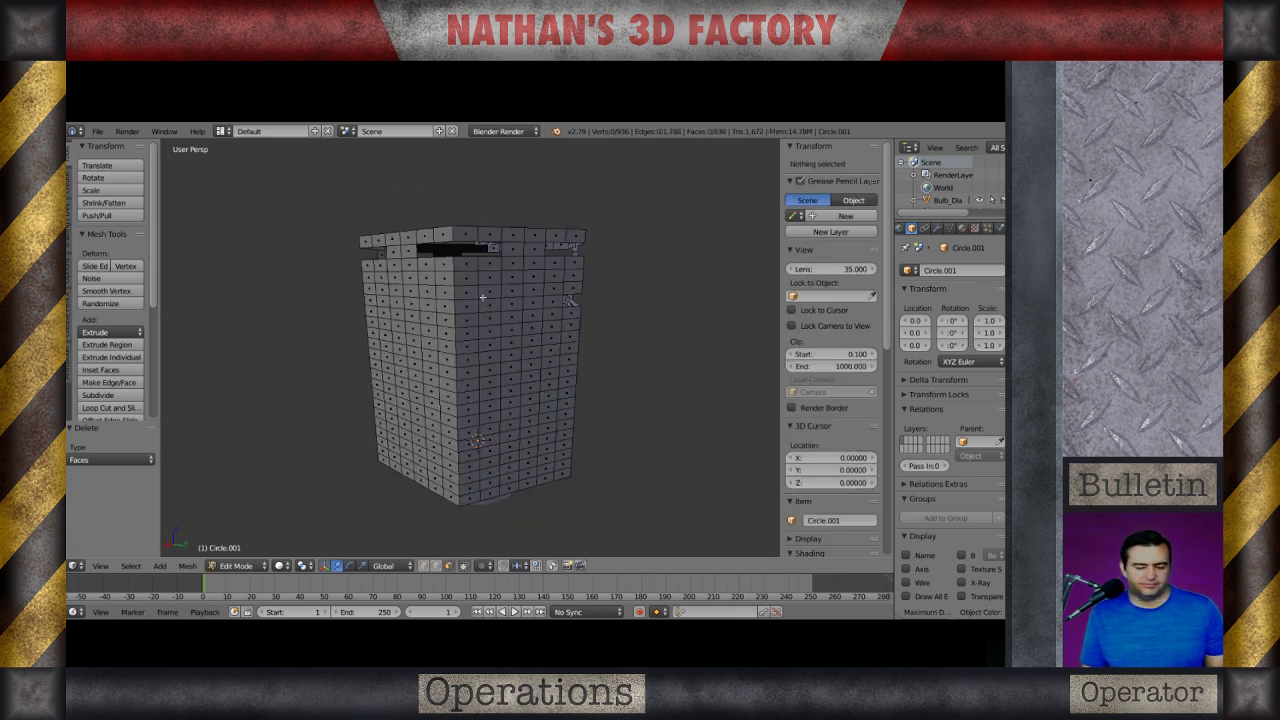
pyautogui.rightClick(505, 303)
pyautogui.keyDown('shift'); pyautogui.rightClick(489, 305); pyautogui.keyUp('shift')
pyautogui.keyDown('shift'); pyautogui.rightClick(469, 306); pyautogui.keyUp('shift')
pyautogui.keyDown('shift'); pyautogui.rightClick(447, 307); pyautogui.keyUp('shift')
pyautogui.press('x')
pyautogui.click(448, 307)
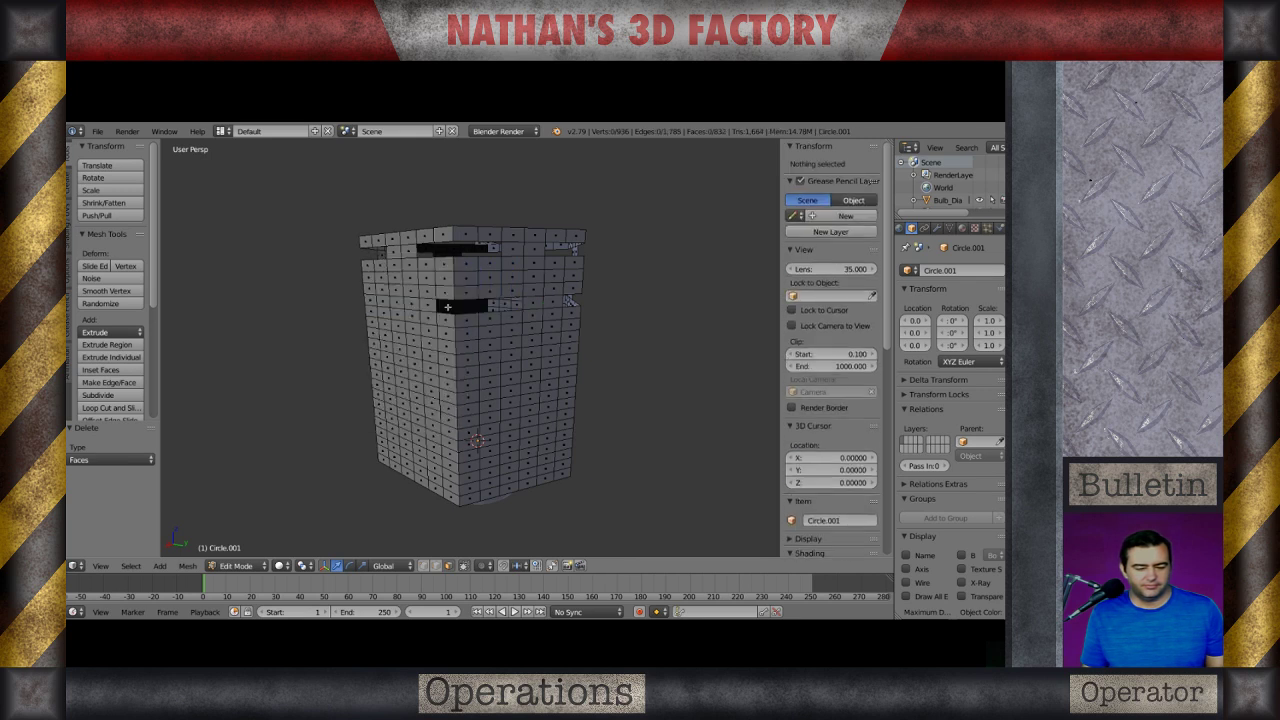
# Delete the four middle fourth-row faces of the wall beside the newly cut corner.
pyautogui.rightClick(489, 278)
pyautogui.keyDown('shift'); pyautogui.rightClick(511, 277); pyautogui.keyUp('shift')
pyautogui.keyDown('shift'); pyautogui.rightClick(533, 277); pyautogui.keyUp('shift')
pyautogui.keyDown('shift'); pyautogui.rightClick(551, 277); pyautogui.keyUp('shift')
pyautogui.press('x')
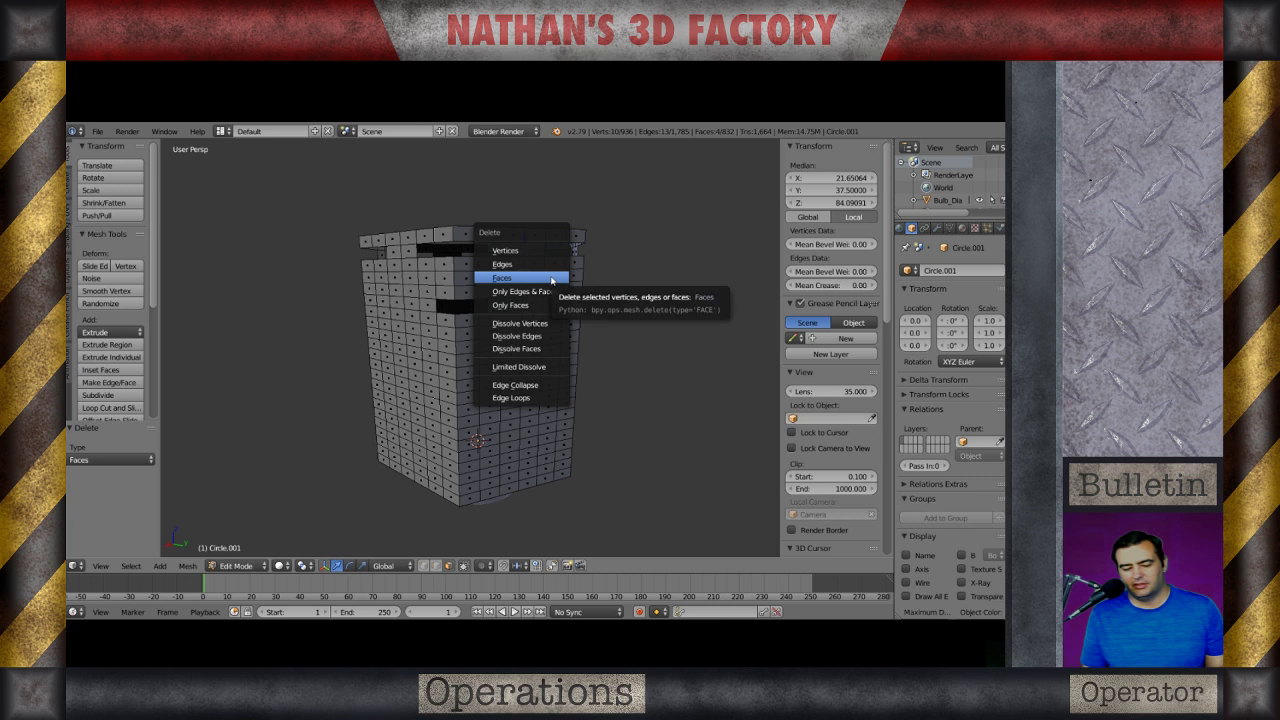
pyautogui.click(552, 279)
# Rotate to a third wall and delete the four middle faces in its fourth row.
pyautogui.moveTo(600, 340); pyautogui.dragTo(510, 358, button='middle')
pyautogui.rightClick(452, 311)
pyautogui.keyDown('shift'); pyautogui.rightClick(478, 311); pyautogui.keyUp('shift')
pyautogui.keyDown('shift'); pyautogui.rightClick(506, 309); pyautogui.keyUp('shift')
pyautogui.keyDown('shift'); pyautogui.rightClick(531, 308); pyautogui.keyUp('shift')
pyautogui.press('x')
pyautogui.click(531, 309)
# Delete the four middle fourth-row faces on the fourth wall of the lamp.
pyautogui.moveTo(440, 361); pyautogui.dragTo(401, 350, button='middle')
pyautogui.rightClick(429, 301)
pyautogui.keyDown('shift'); pyautogui.rightClick(457, 301); pyautogui.keyUp('shift')
pyautogui.keyDown('shift'); pyautogui.rightClick(483, 301); pyautogui.keyUp('shift')
pyautogui.keyDown('shift'); pyautogui.rightClick(508, 300); pyautogui.keyUp('shift')
pyautogui.press('x')
pyautogui.click(510, 302)
# Delete the four middle fourth-row faces on the fifth wall of the lamp.
pyautogui.moveTo(522, 330); pyautogui.dragTo(447, 310, button='middle')
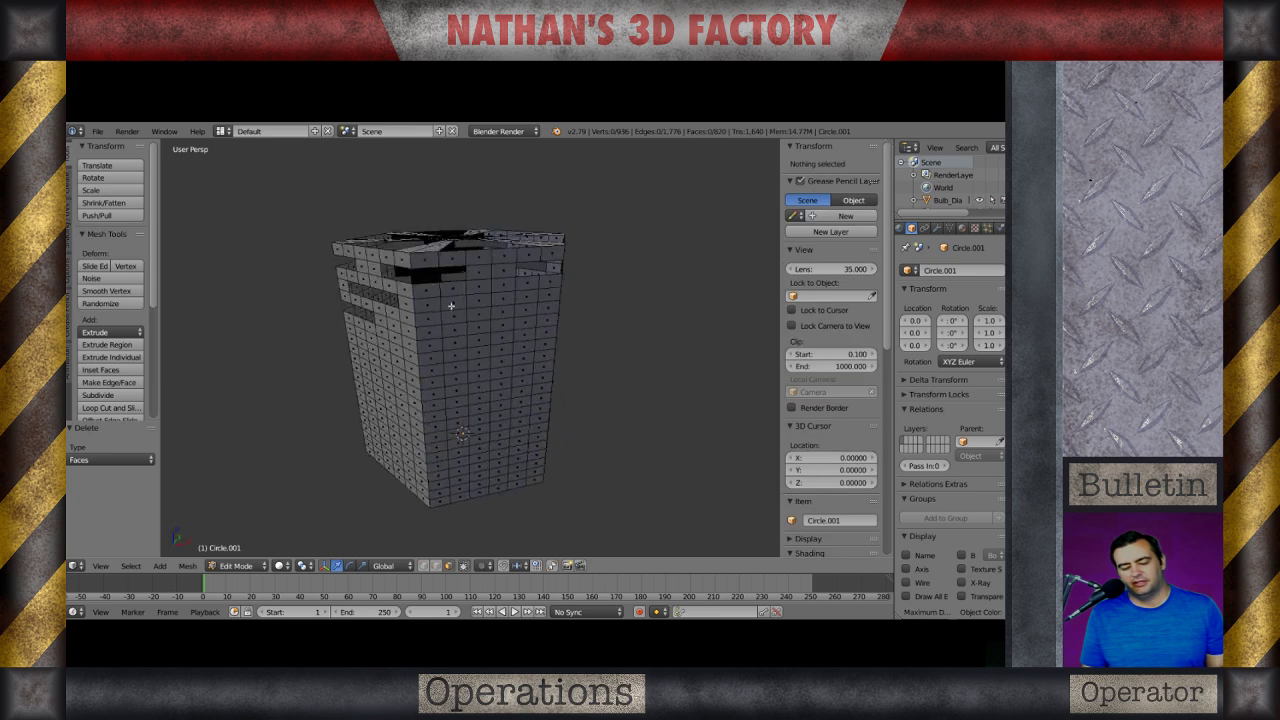
pyautogui.rightClick(452, 303)
pyautogui.keyDown('shift'); pyautogui.rightClick(476, 301); pyautogui.keyUp('shift')
pyautogui.keyDown('shift'); pyautogui.rightClick(499, 300); pyautogui.keyUp('shift')
pyautogui.keyDown('shift'); pyautogui.rightClick(525, 298); pyautogui.keyUp('shift')
pyautogui.press('x')
pyautogui.click(530, 299)
# Delete the four middle fourth-row faces on the last wall still uncut in that row.
pyautogui.moveTo(552, 326); pyautogui.dragTo(483, 303, button='middle')
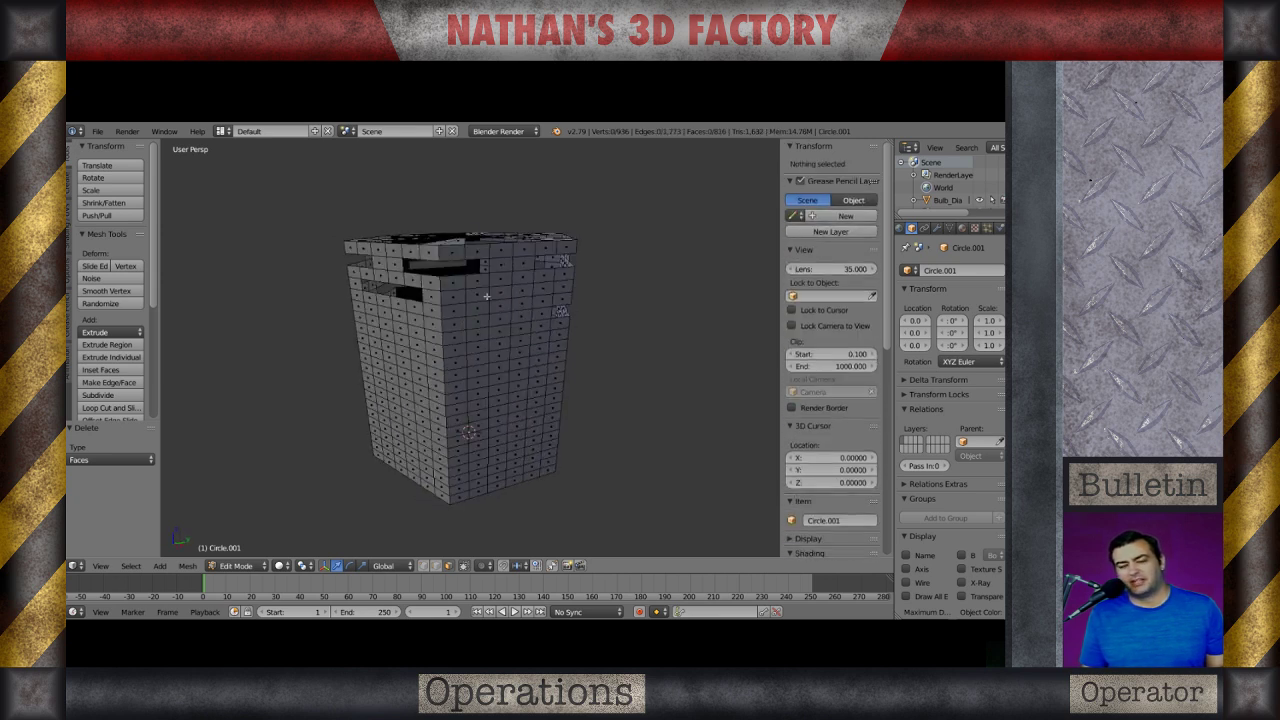
pyautogui.rightClick(478, 296)
pyautogui.keyDown('shift'); pyautogui.rightClick(500, 294); pyautogui.keyUp('shift')
pyautogui.keyDown('shift'); pyautogui.rightClick(522, 292); pyautogui.keyUp('shift')
pyautogui.keyDown('shift'); pyautogui.rightClick(541, 290); pyautogui.keyUp('shift')
pyautogui.press('x')
pyautogui.click(540, 290)
# Delete the four sixth-row faces around one of the two remaining uncut corners, correcting the face selection first.
pyautogui.moveTo(430, 374); pyautogui.dragTo(426, 363, button='middle')
pyautogui.rightClick(489, 314)
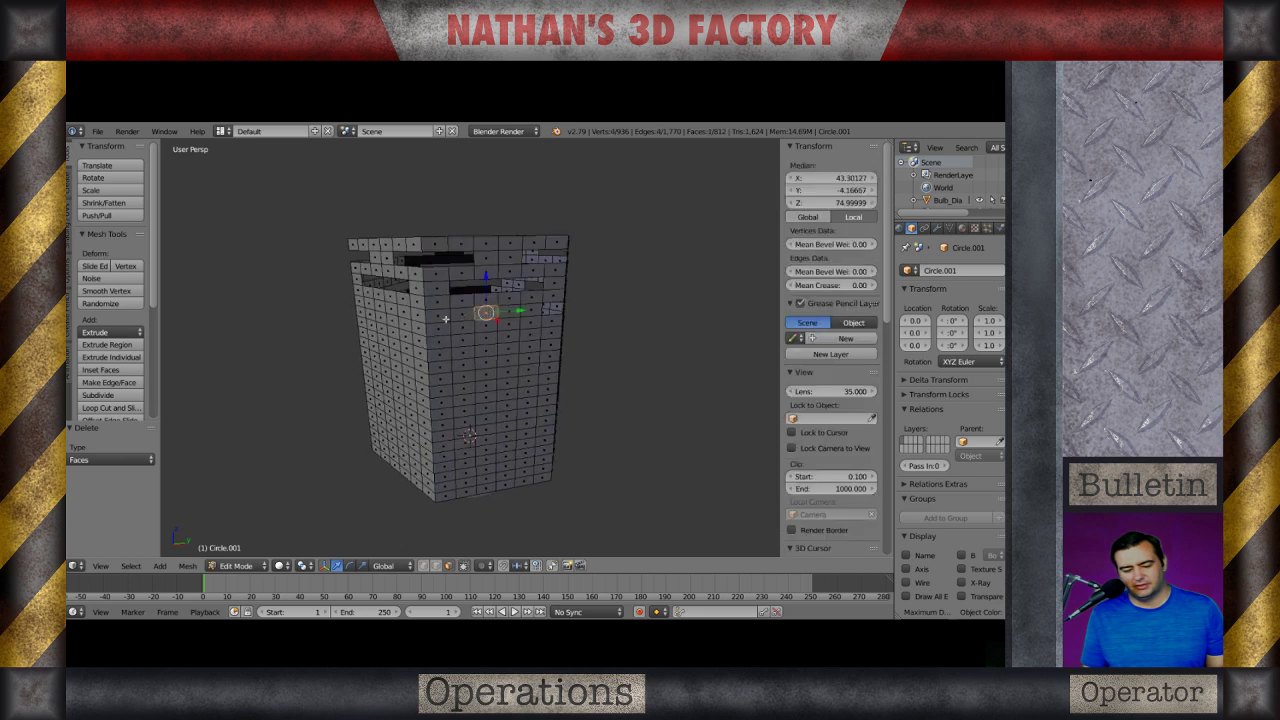
pyautogui.hotkey('ctrl', 'z')
pyautogui.hotkey('ctrl', 'shift', 'z')
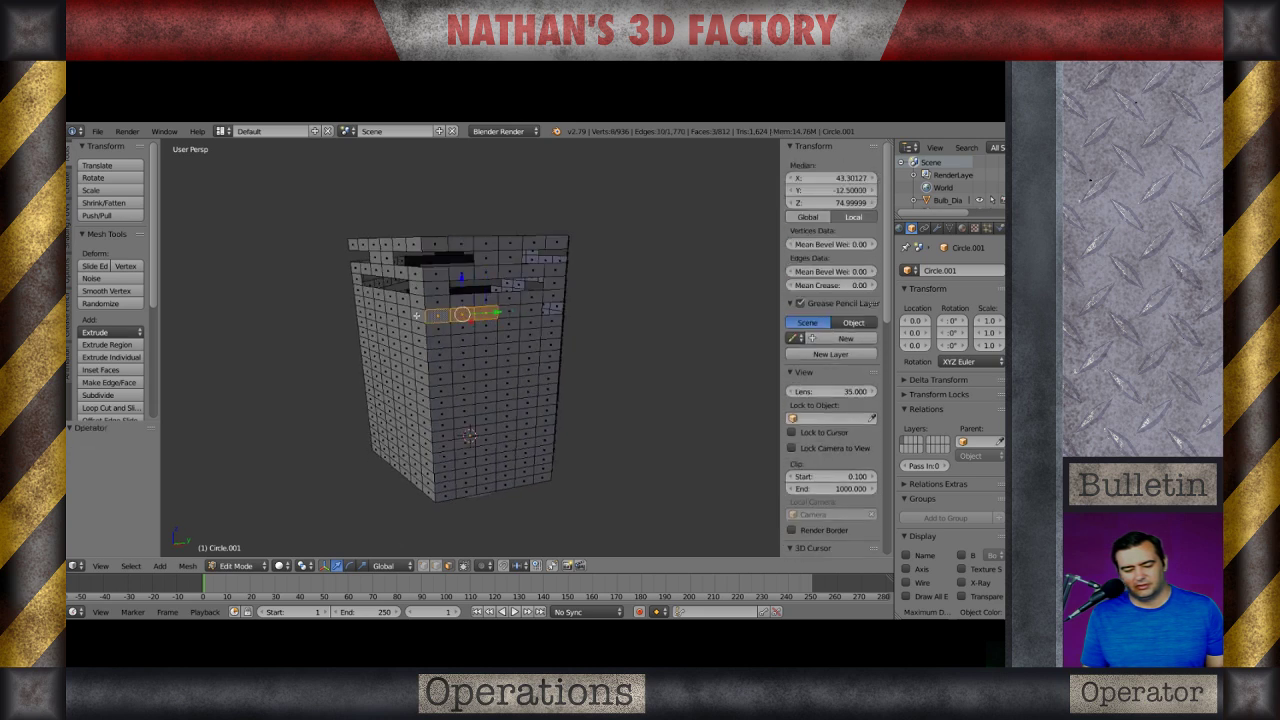
pyautogui.press('x')
pyautogui.click(418, 318)
# Delete the four sixth-row faces around the last uncut corner of the walls.
pyautogui.moveTo(418, 325); pyautogui.dragTo(484, 340, button='middle')
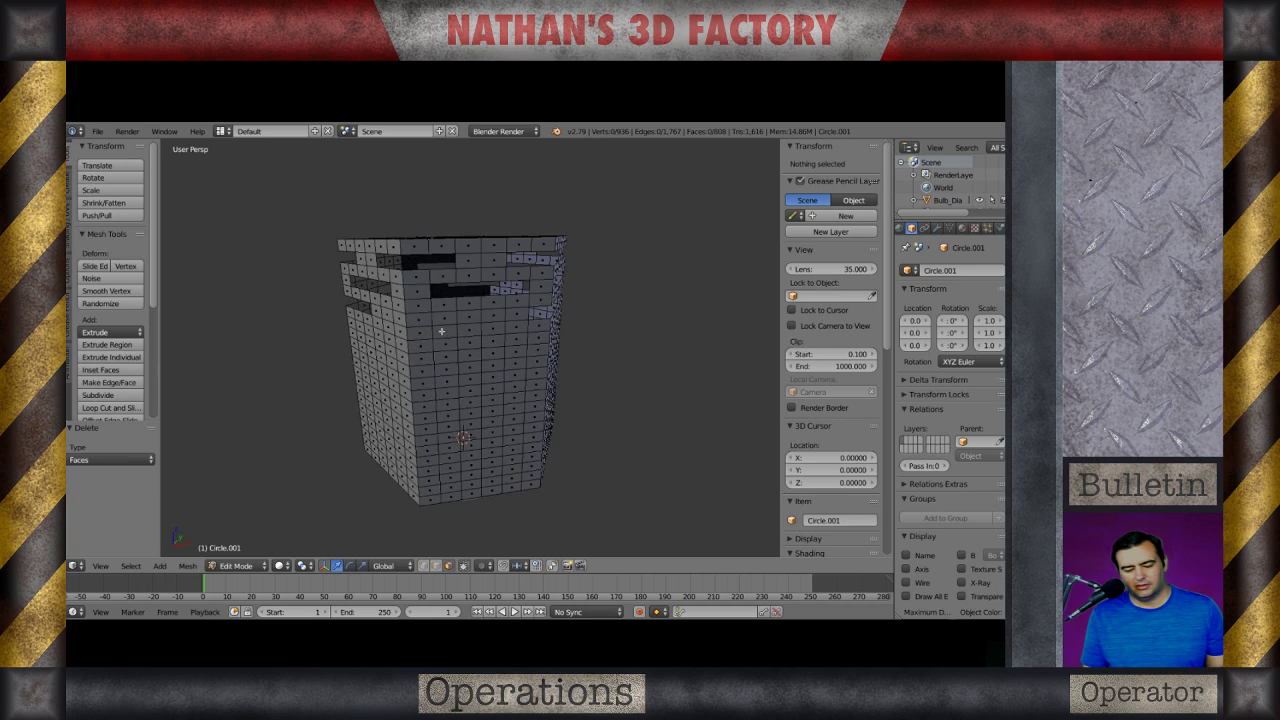
pyautogui.keyDown('alt'); pyautogui.rightClick(420, 320); pyautogui.keyUp('alt')
pyautogui.press('x')
pyautogui.click(396, 320)
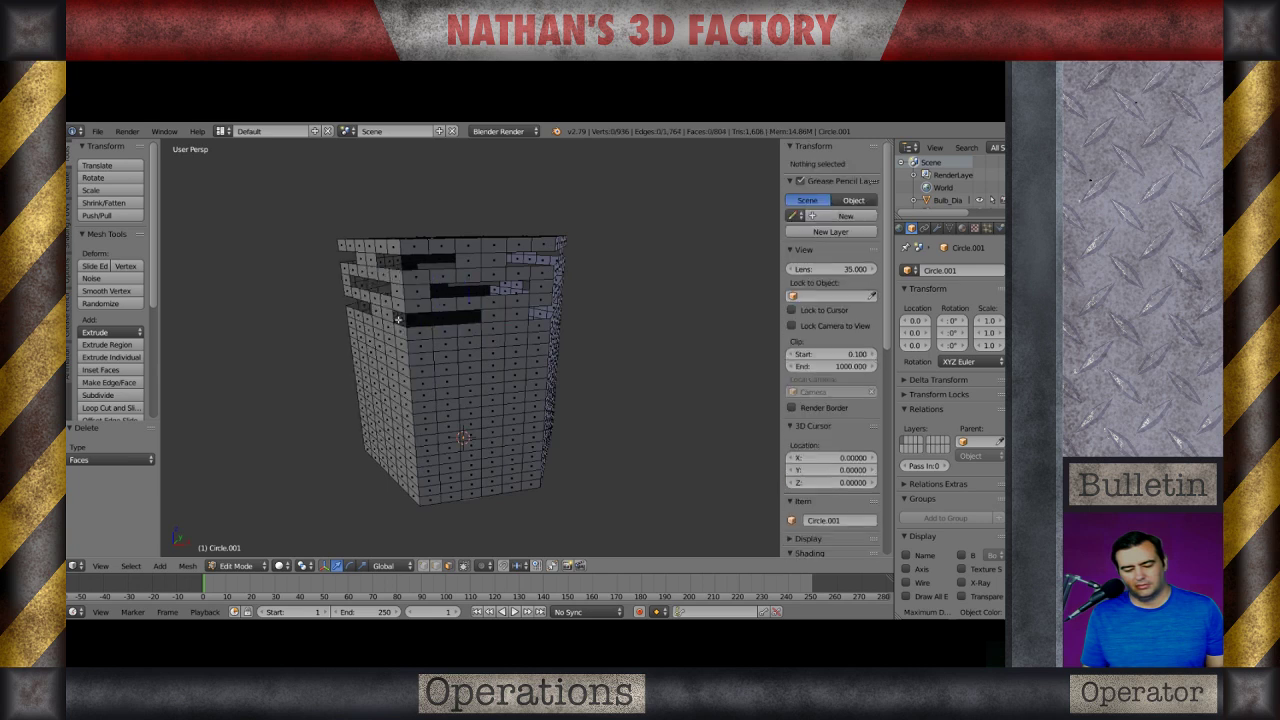
# Delete the four middle eighth-row faces on the first wall of the lamp, correcting the face selection first.
pyautogui.scroll(-3, 396, 322)
pyautogui.moveTo(396, 322); pyautogui.dragTo(433, 365, button='middle')
pyautogui.scroll(3, 455, 352)
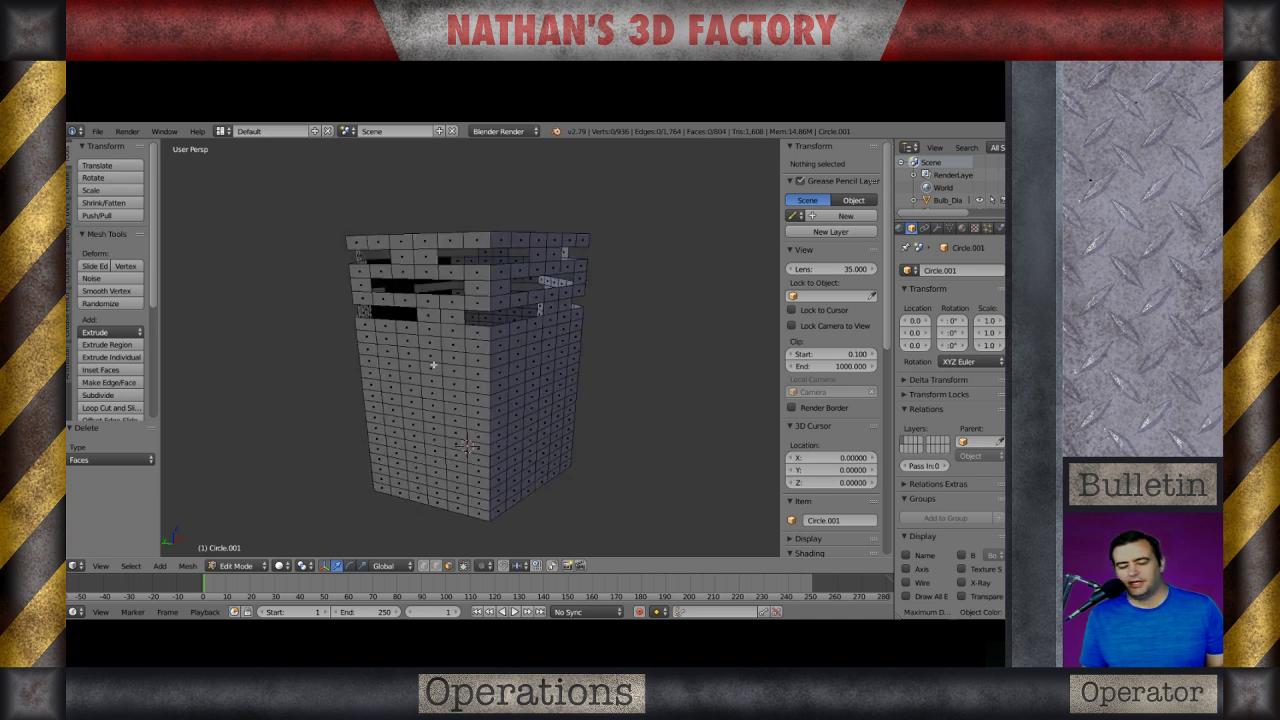
pyautogui.moveTo(529, 388); pyautogui.dragTo(464, 358, button='middle')
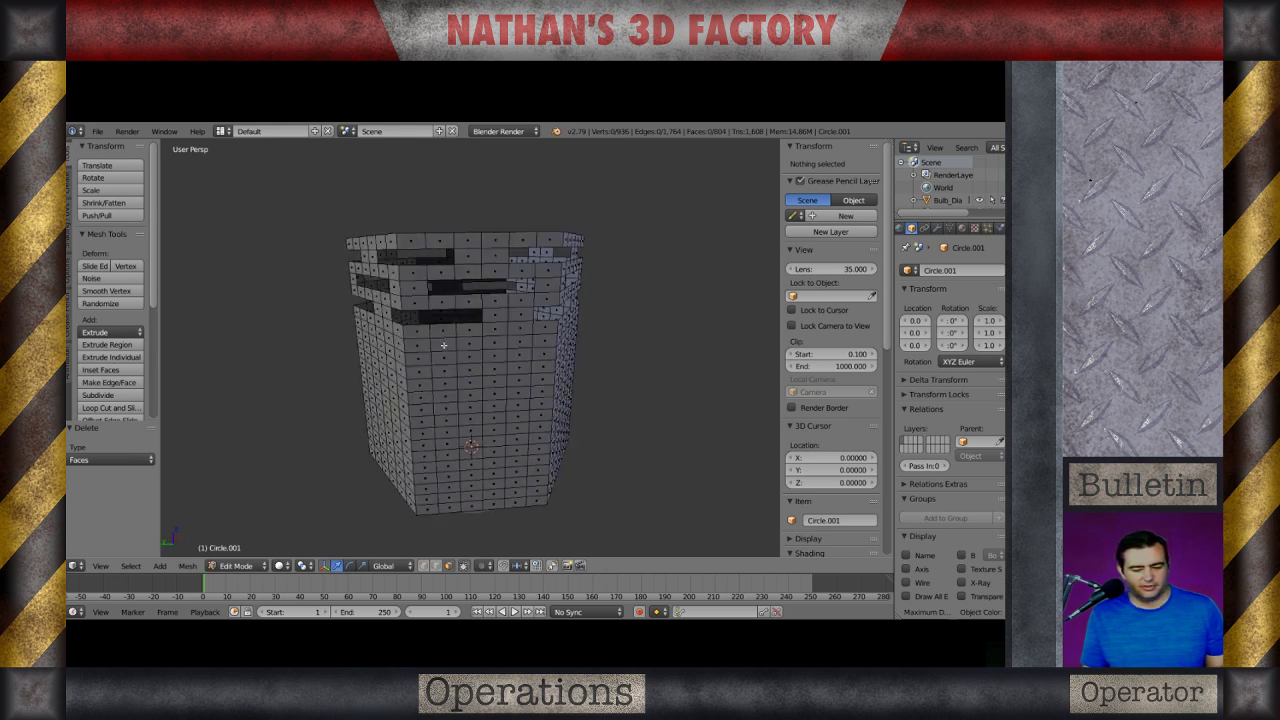
pyautogui.rightClick(444, 345)
pyautogui.keyDown('shift'); pyautogui.rightClick(470, 343); pyautogui.keyUp('shift')
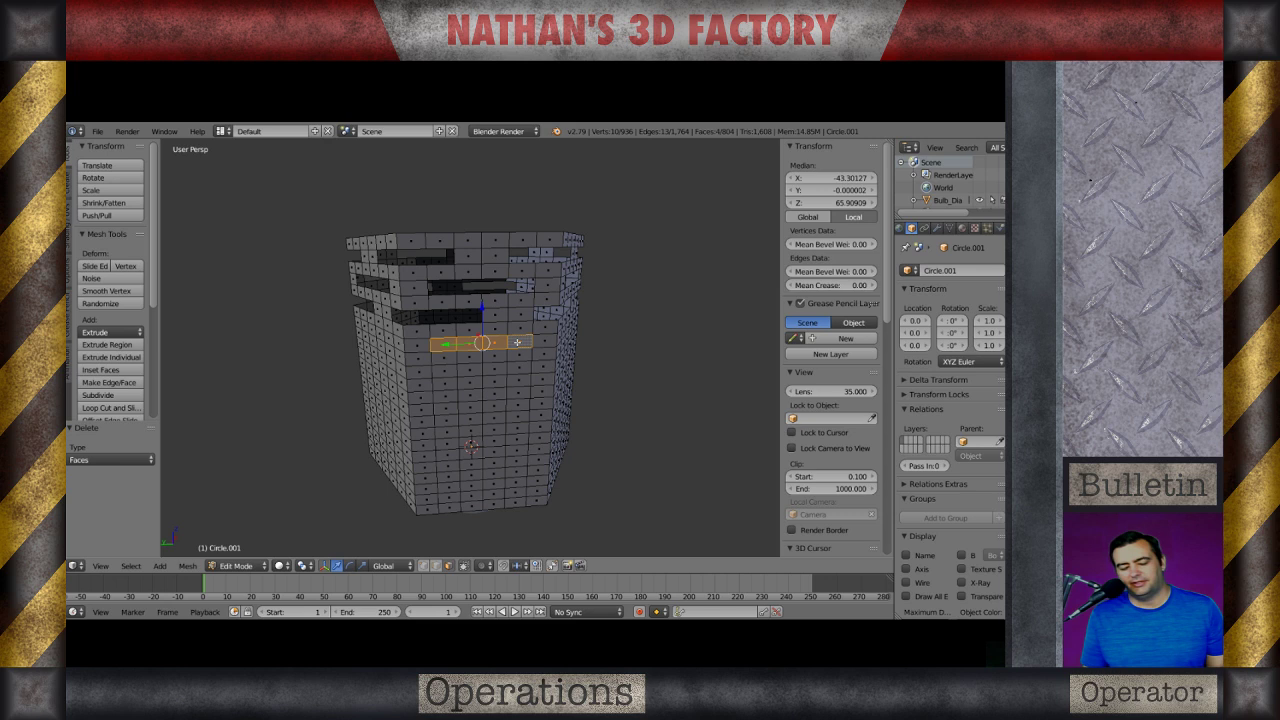
pyautogui.press('a')
pyautogui.rightClick(523, 342)
pyautogui.moveTo(545, 356); pyautogui.dragTo(514, 362, button='middle')
pyautogui.press('a')
pyautogui.rightClick(443, 346)
pyautogui.keyDown('shift'); pyautogui.rightClick(386, 341); pyautogui.keyUp('shift')
pyautogui.press('x')
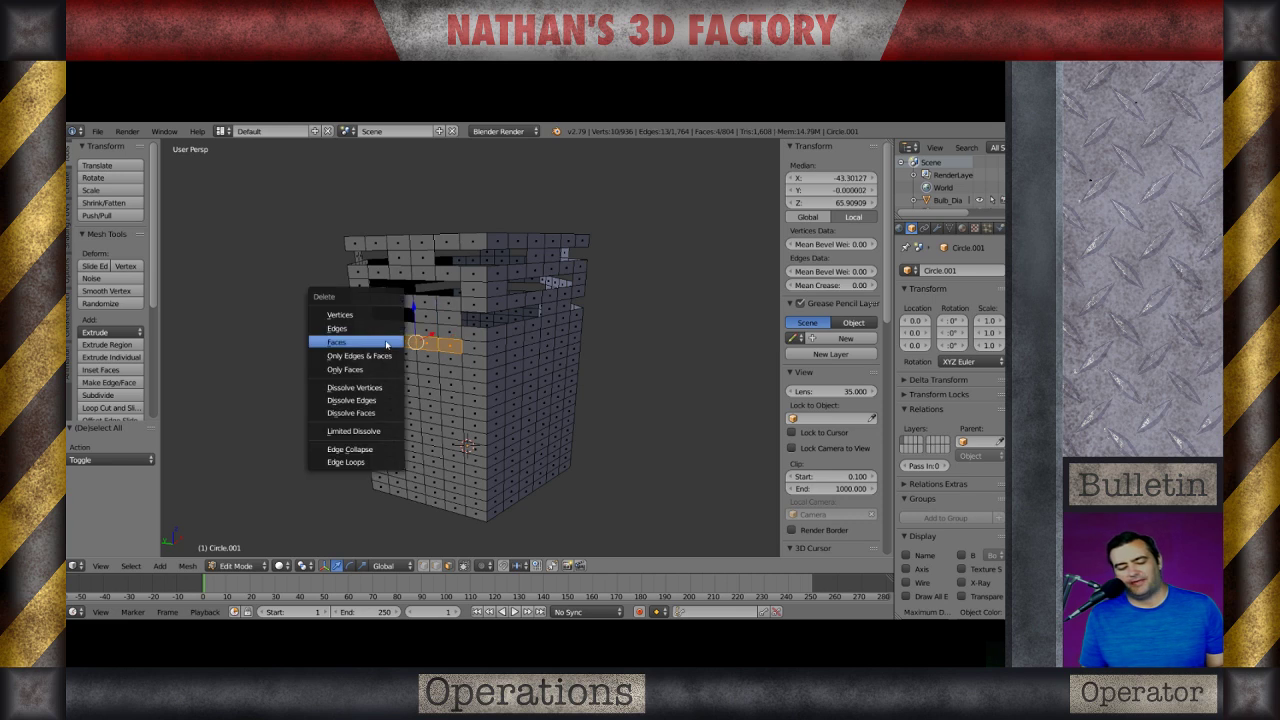
pyautogui.click(385, 342)
# Delete the four middle eighth-row faces on each of the next two walls.
pyautogui.moveTo(385, 341); pyautogui.dragTo(475, 341, button='middle')
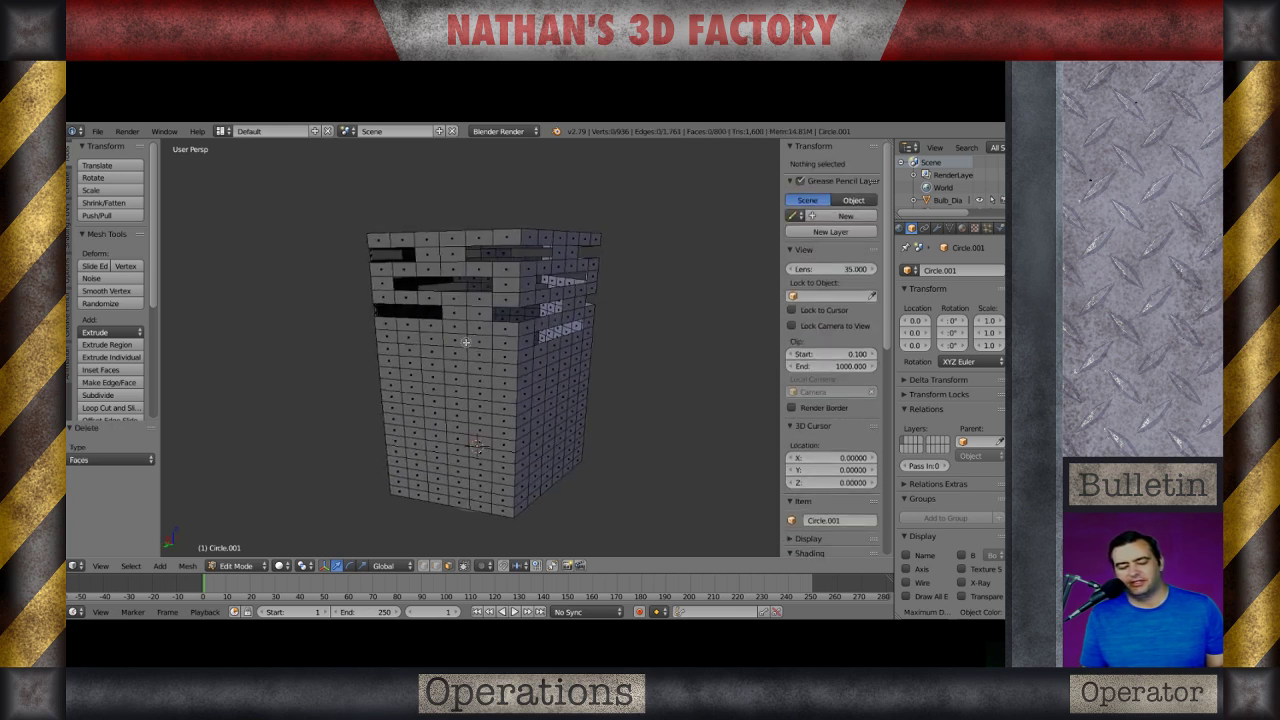
pyautogui.keyDown('alt'); pyautogui.rightClick(465, 342); pyautogui.keyUp('alt')
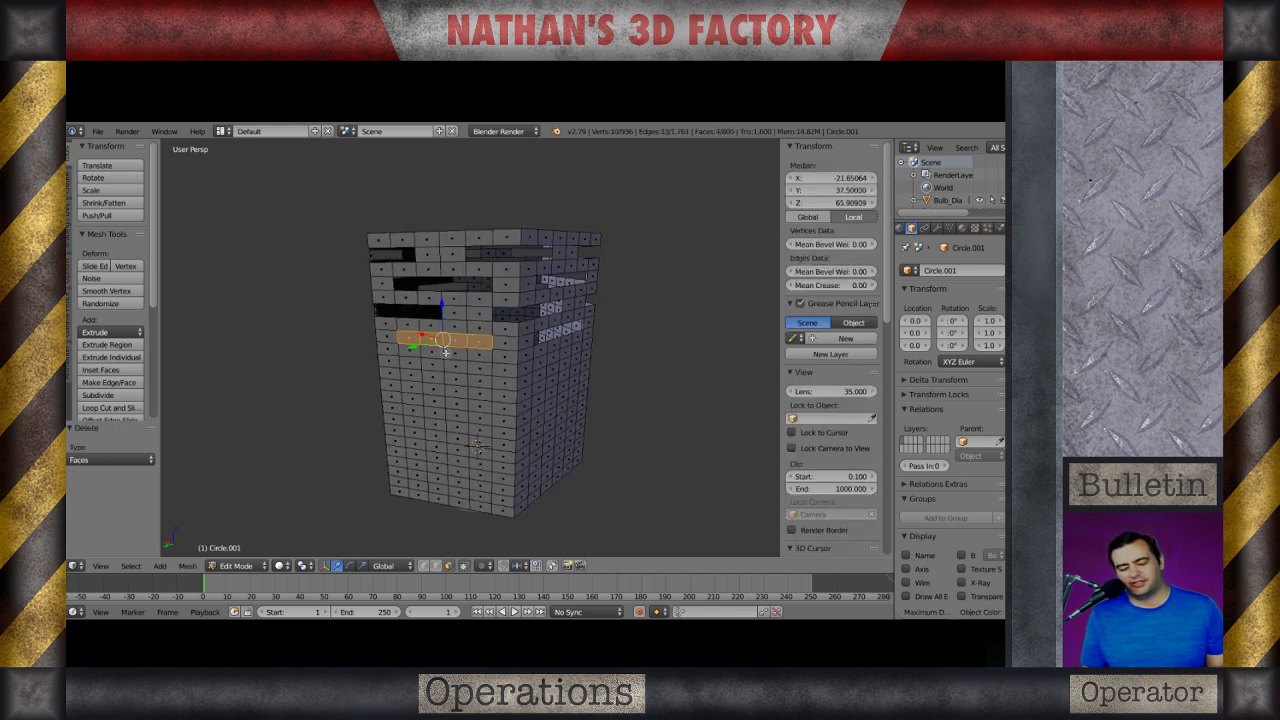
pyautogui.press('x')
pyautogui.click(445, 360)
pyautogui.moveTo(414, 366); pyautogui.dragTo(483, 346, button='middle')
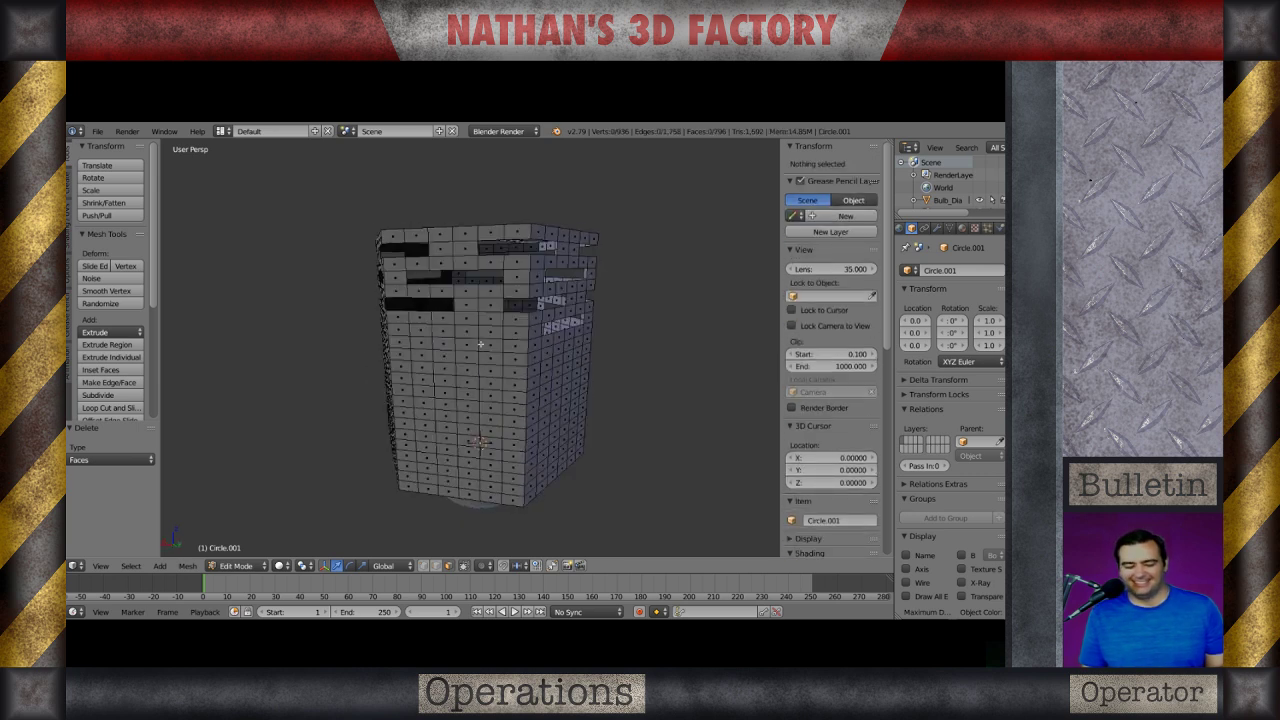
pyautogui.rightClick(487, 334)
pyautogui.press('x')
pyautogui.click(421, 334)
# Delete the four middle eighth-row faces on the fourth wall of the lamp.
pyautogui.moveTo(421, 334); pyautogui.dragTo(482, 344, button='middle')
pyautogui.rightClick(482, 333)
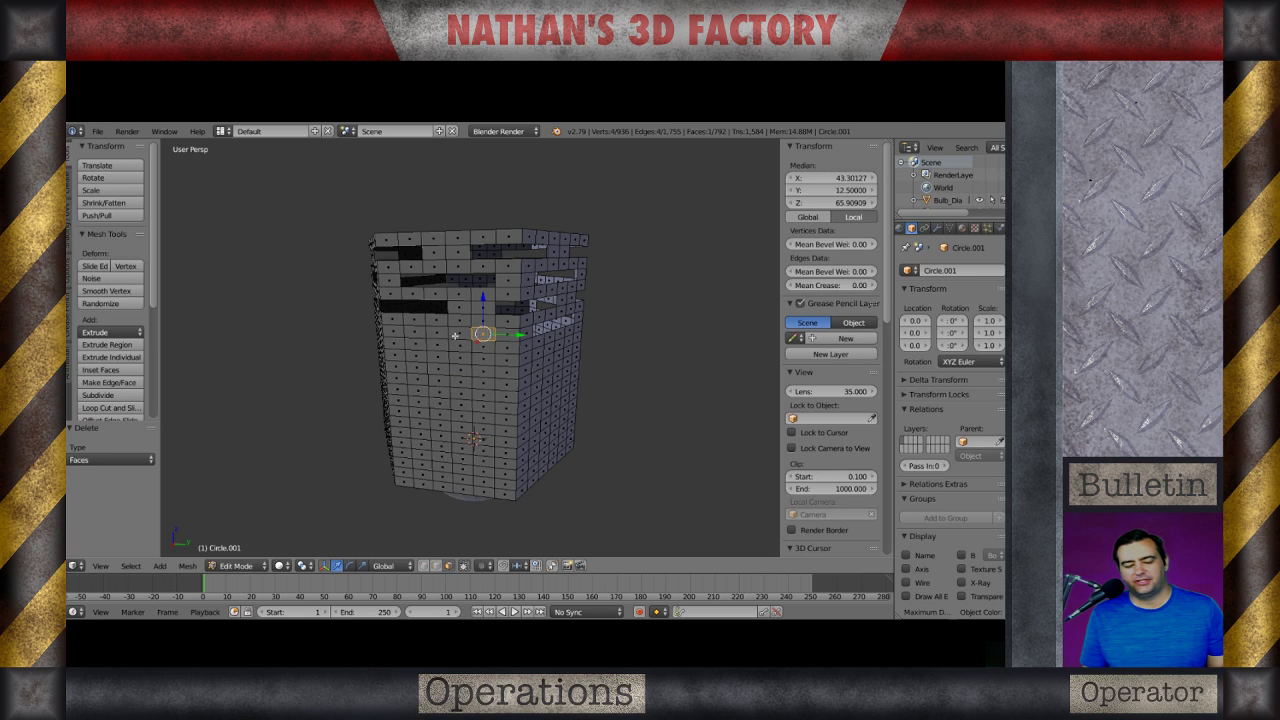
pyautogui.keyDown('shift'); pyautogui.rightClick(418, 333); pyautogui.keyUp('shift')
pyautogui.press('x')
pyautogui.click(420, 334)
# Delete the four middle eighth-row faces on the fifth wall of the lamp.
pyautogui.moveTo(440, 332); pyautogui.dragTo(510, 325, button='middle')
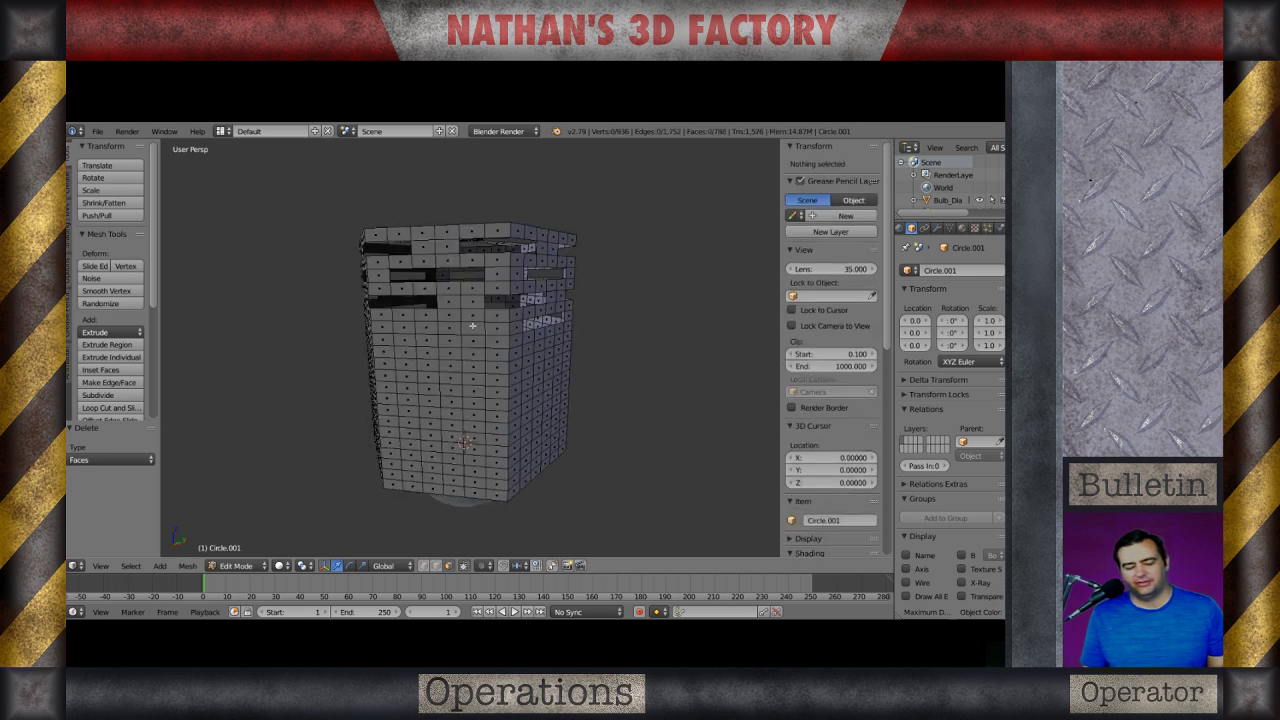
pyautogui.rightClick(472, 326)
pyautogui.keyDown('shift'); pyautogui.rightClick(449, 328); pyautogui.keyUp('shift')
pyautogui.keyDown('shift'); pyautogui.rightClick(428, 329); pyautogui.keyUp('shift')
pyautogui.keyDown('shift'); pyautogui.rightClick(405, 328); pyautogui.keyUp('shift')
pyautogui.press('x')
pyautogui.click(404, 328)
# Delete the four middle eighth-row faces on the last wall still uncut in that row.
pyautogui.moveTo(427, 332); pyautogui.dragTo(466, 335, button='middle')
pyautogui.rightClick(467, 325)
pyautogui.keyDown('shift'); pyautogui.rightClick(443, 323); pyautogui.keyUp('shift')
pyautogui.keyDown('shift'); pyautogui.rightClick(420, 323); pyautogui.keyUp('shift')
pyautogui.keyDown('shift'); pyautogui.rightClick(398, 323); pyautogui.keyUp('shift')
pyautogui.press('x')
pyautogui.click(400, 323)
# Select the four tenth-row faces around each of the six wall corners and delete them all together.
pyautogui.scroll(-3, 453, 330)
pyautogui.scroll(3, 452, 337)
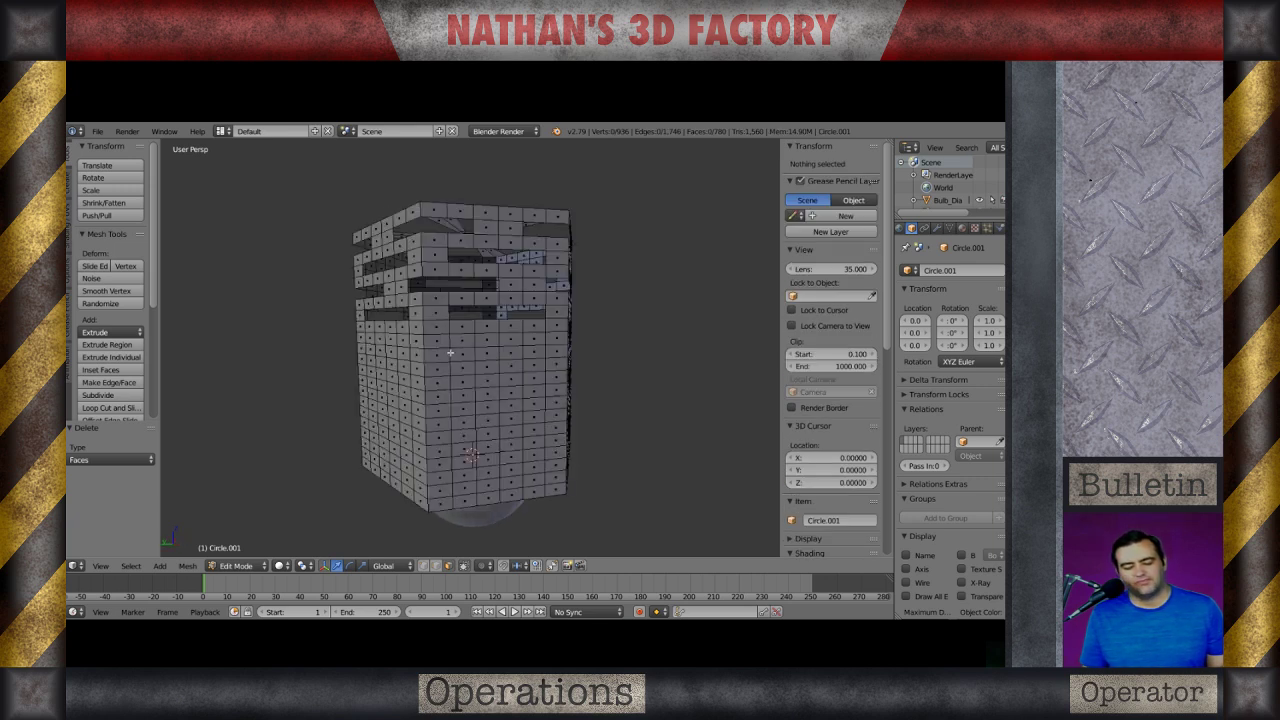
pyautogui.rightClick(465, 342)
pyautogui.keyDown('shift'); pyautogui.rightClick(404, 342); pyautogui.keyUp('shift')
pyautogui.moveTo(404, 342); pyautogui.dragTo(467, 364, button='middle')
pyautogui.rightClick(460, 345)
pyautogui.keyDown('shift'); pyautogui.rightClick(435, 345); pyautogui.keyUp('shift')
pyautogui.keyDown('shift'); pyautogui.rightClick(416, 345); pyautogui.keyUp('shift')
pyautogui.keyDown('shift'); pyautogui.rightClick(404, 346); pyautogui.keyUp('shift')
pyautogui.keyDown('shift'); pyautogui.rightClick(396, 343); pyautogui.keyUp('shift')
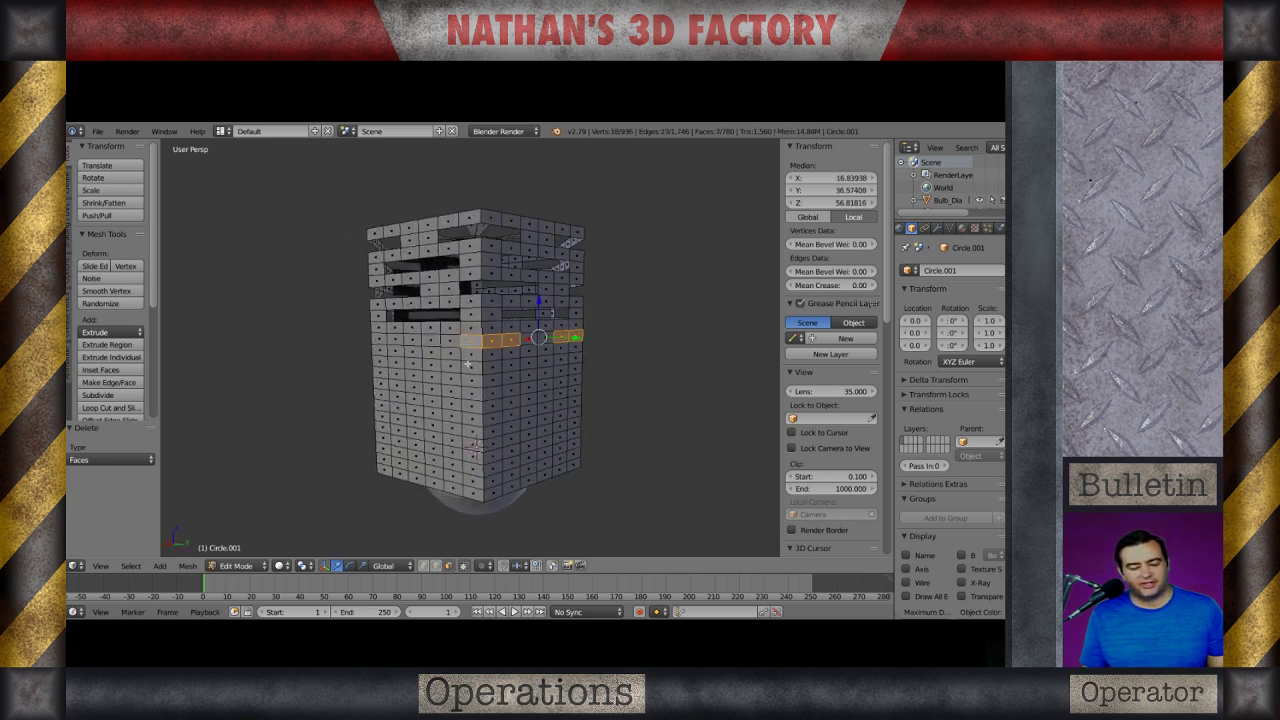
pyautogui.keyDown('shift'); pyautogui.rightClick(397, 341); pyautogui.keyUp('shift')
pyautogui.keyDown('shift'); pyautogui.rightClick(380, 341); pyautogui.keyUp('shift')
pyautogui.moveTo(380, 341); pyautogui.dragTo(470, 356, button='middle')
pyautogui.keyDown('shift'); pyautogui.rightClick(398, 342); pyautogui.keyUp('shift')
pyautogui.moveTo(397, 342); pyautogui.dragTo(469, 343, button='middle')
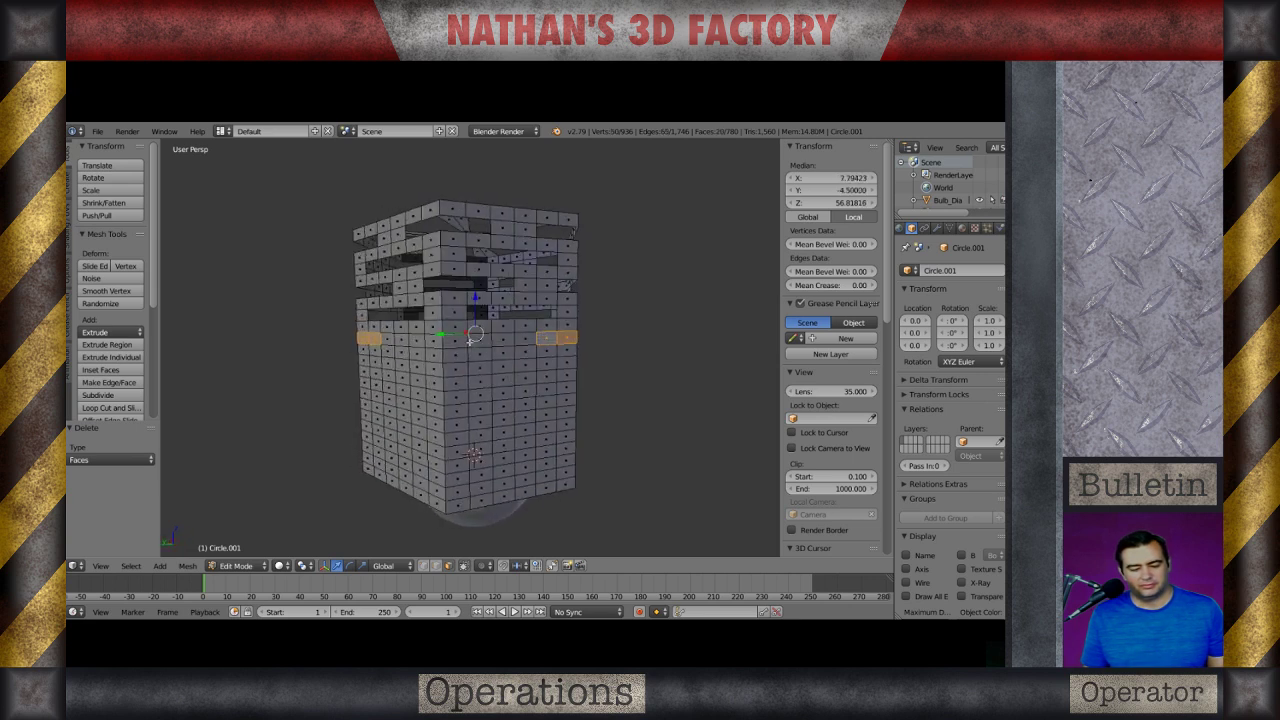
pyautogui.press('x')
pyautogui.click(419, 341)
# Select the four middle twelfth-row faces on all six walls and delete them together.
pyautogui.moveTo(419, 378); pyautogui.dragTo(440, 361, button='middle')
pyautogui.scroll(1, 446, 369)
pyautogui.rightClick(436, 369)
pyautogui.keyDown('shift'); pyautogui.rightClick(461, 368); pyautogui.keyUp('shift')
pyautogui.press('a')
pyautogui.rightClick(393, 366)
pyautogui.keyDown('ctrl'); pyautogui.rightClick(397, 365); pyautogui.keyUp('ctrl')
pyautogui.keyDown('ctrl'); pyautogui.rightClick(378, 361); pyautogui.keyUp('ctrl')
pyautogui.keyDown('shift'); pyautogui.rightClick(460, 363); pyautogui.keyUp('shift')
pyautogui.moveTo(350, 382); pyautogui.dragTo(461, 375, button='middle')
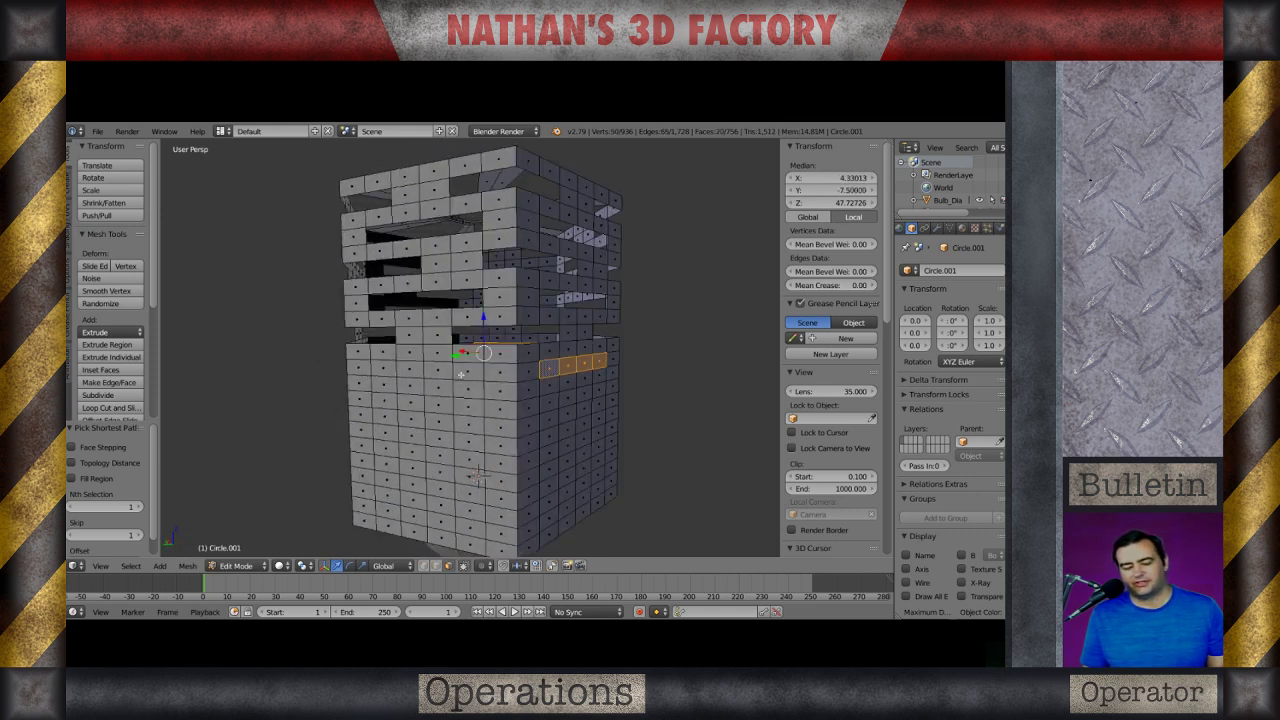
pyautogui.moveTo(381, 369); pyautogui.dragTo(482, 406, button='middle')
pyautogui.press('x')
pyautogui.click(452, 384)
# Select the four fourteenth-row faces around every corner of the lamp and delete them together.
pyautogui.scroll(-3, 452, 384)
pyautogui.scroll(3, 510, 412)
pyautogui.rightClick(449, 409)
pyautogui.keyDown('ctrl'); pyautogui.rightClick(394, 402); pyautogui.keyUp('ctrl')
pyautogui.keyDown('ctrl'); pyautogui.rightClick(396, 401); pyautogui.keyUp('ctrl')
pyautogui.moveTo(396, 401); pyautogui.dragTo(500, 405, button='middle')
pyautogui.keyDown('shift'); pyautogui.rightClick(413, 404); pyautogui.keyUp('shift')
pyautogui.moveTo(366, 396); pyautogui.dragTo(450, 400, button='middle')
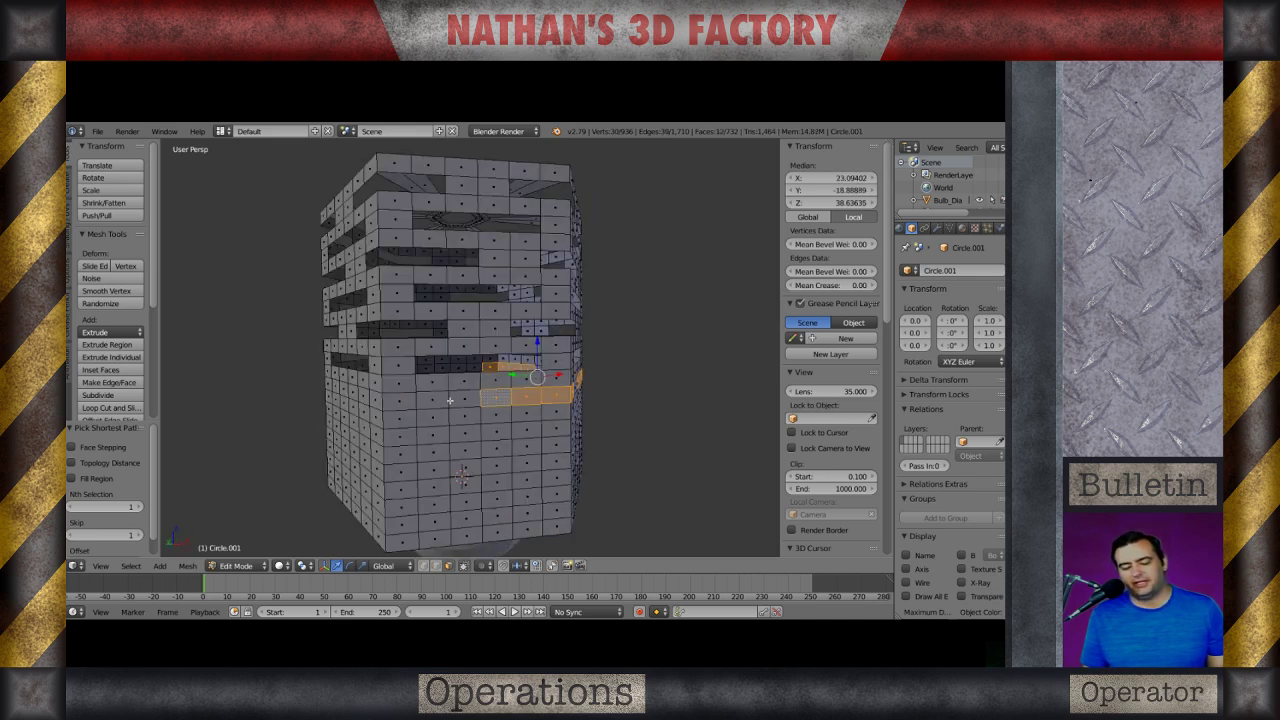
pyautogui.moveTo(358, 398); pyautogui.dragTo(448, 399, button='middle')
pyautogui.moveTo(355, 408); pyautogui.dragTo(433, 398, button='middle')
pyautogui.press('x')
pyautogui.click(383, 388)
# Select the four middle sixteenth-row faces on all six walls and delete them together.
pyautogui.scroll(-2, 440, 420)
pyautogui.moveTo(490, 430); pyautogui.dragTo(510, 380, button='middle')
pyautogui.scroll(3, 478, 444)
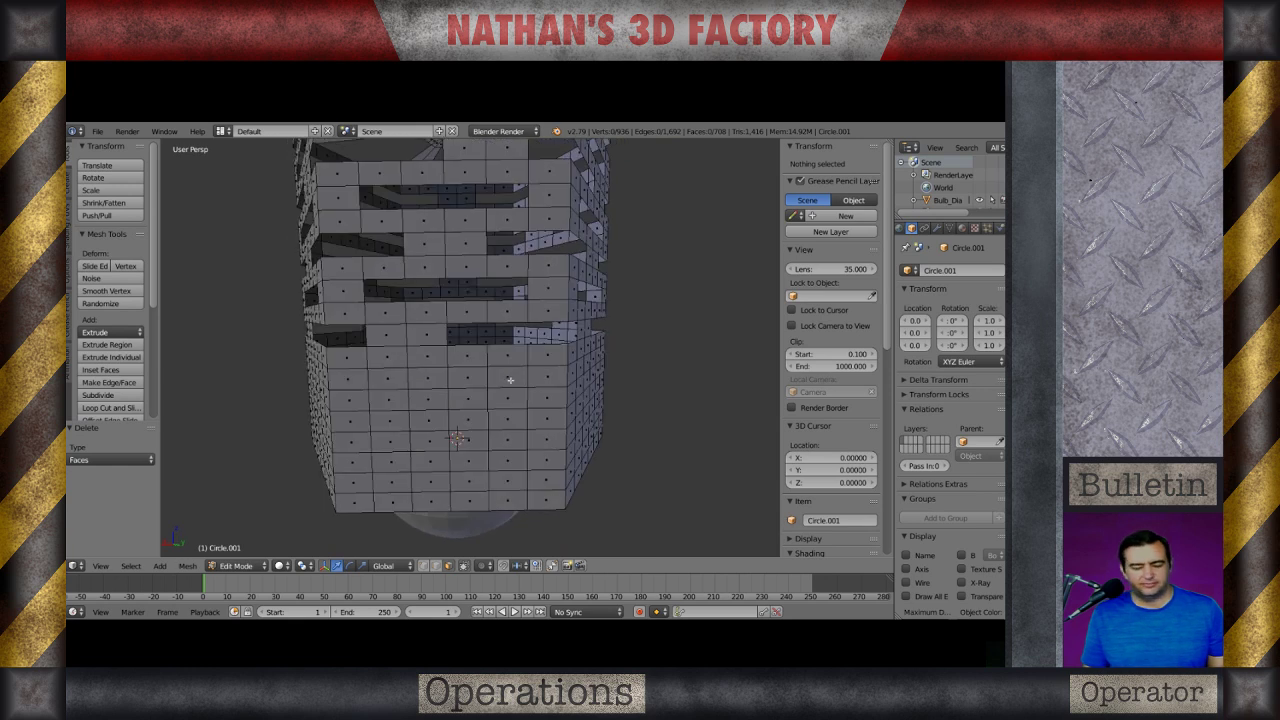
pyautogui.rightClick(510, 377)
pyautogui.keyDown('ctrl'); pyautogui.rightClick(378, 379); pyautogui.keyUp('ctrl')
pyautogui.moveTo(352, 380); pyautogui.dragTo(430, 388, button='middle')
pyautogui.rightClick(441, 392)
pyautogui.moveTo(577, 402); pyautogui.dragTo(505, 398, button='middle')
pyautogui.rightClick(557, 389)
pyautogui.keyDown('ctrl'); pyautogui.rightClick(449, 399); pyautogui.keyUp('ctrl')
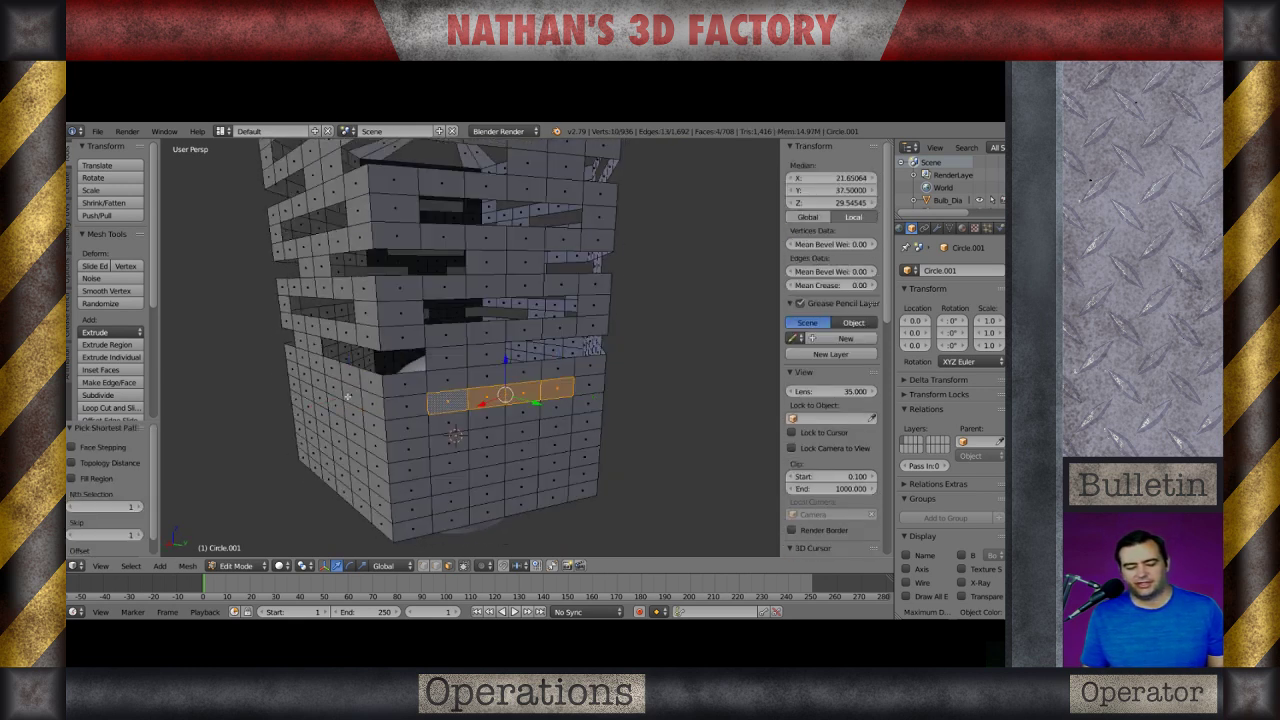
pyautogui.moveTo(306, 387); pyautogui.dragTo(421, 428, button='middle')
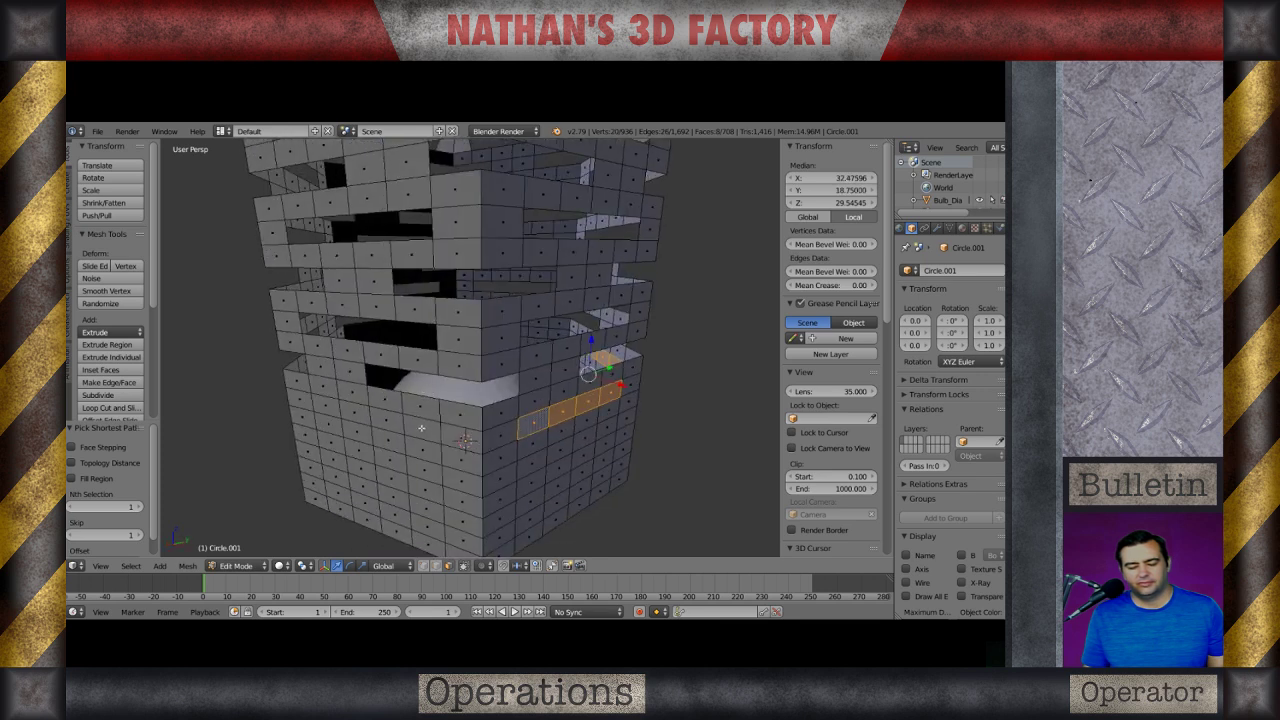
pyautogui.keyDown('ctrl'); pyautogui.rightClick(322, 407); pyautogui.keyUp('ctrl')
pyautogui.moveTo(335, 404); pyautogui.dragTo(490, 389, button='middle')
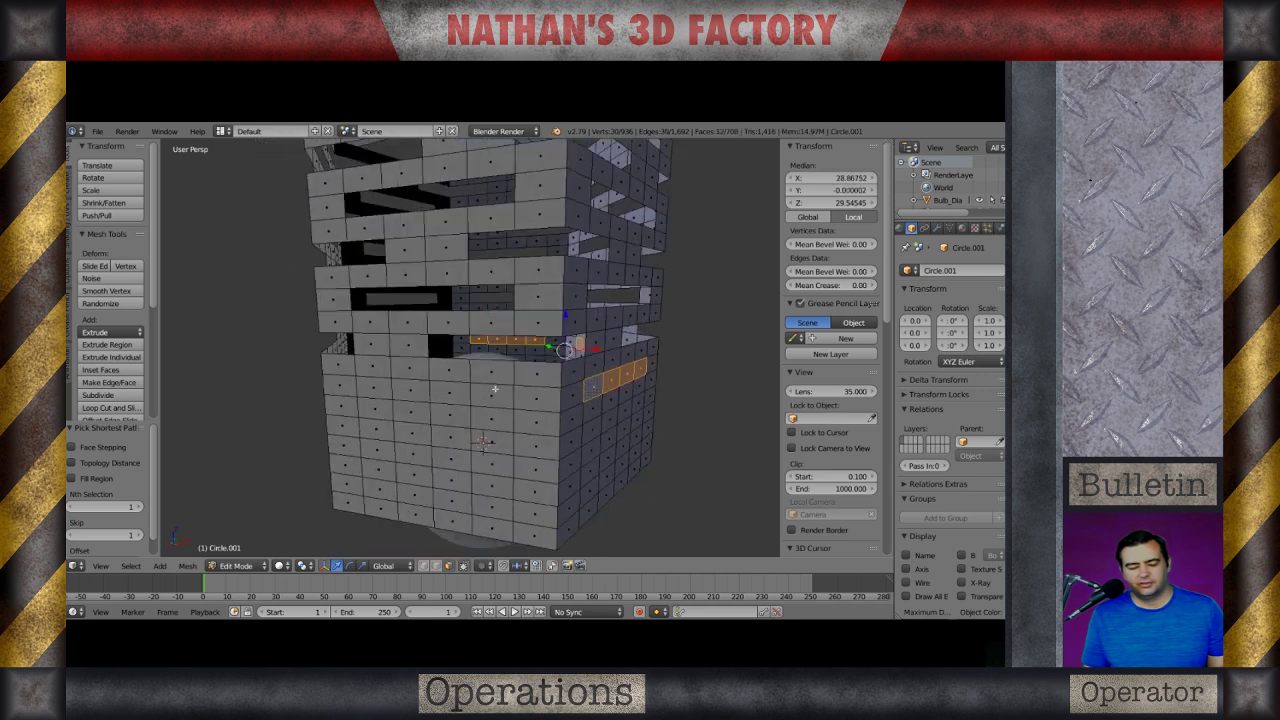
pyautogui.keyDown('ctrl'); pyautogui.rightClick(375, 388); pyautogui.keyUp('ctrl')
pyautogui.moveTo(375, 388); pyautogui.dragTo(464, 407, button='middle')
pyautogui.keyDown('ctrl'); pyautogui.rightClick(397, 386); pyautogui.keyUp('ctrl')
pyautogui.moveTo(390, 389); pyautogui.dragTo(474, 381, button='middle')
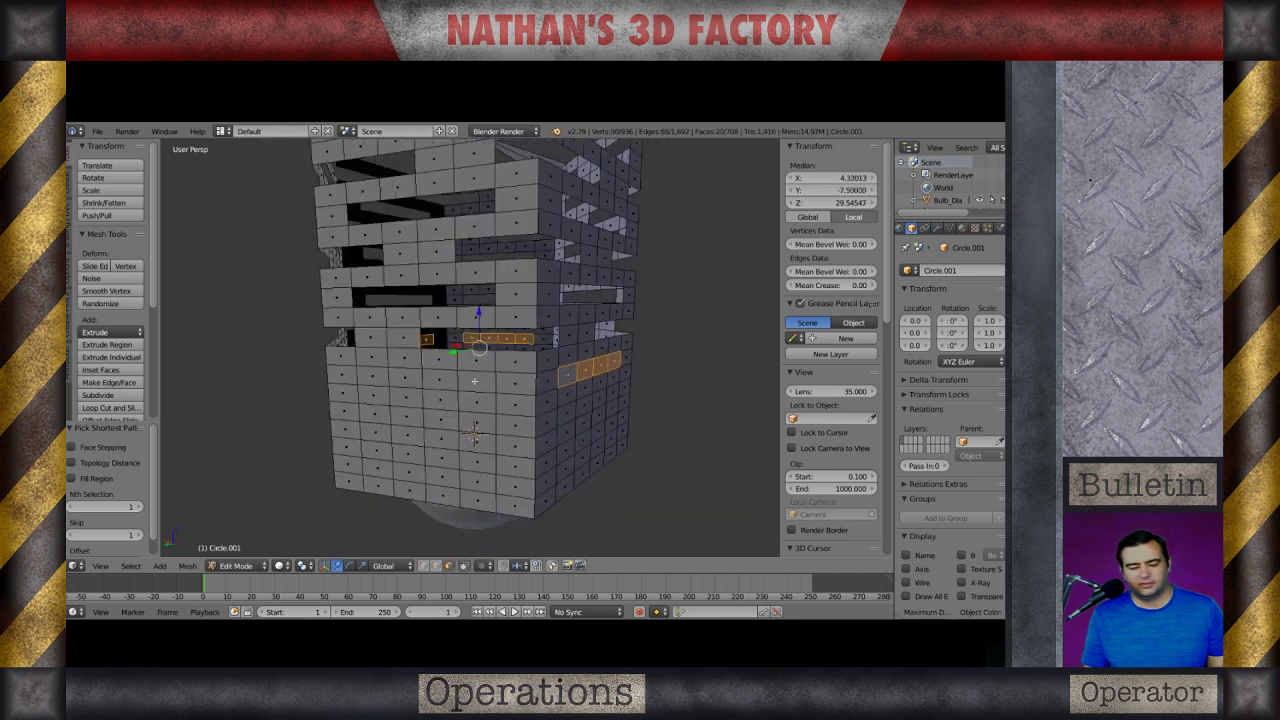
pyautogui.moveTo(372, 387); pyautogui.dragTo(409, 398, button='middle')
pyautogui.press('x')
pyautogui.click(444, 402)
# Select the four eighteenth-row faces around every corner of the lamp and delete them together.
pyautogui.scroll(-3, 510, 425)
pyautogui.scroll(-2, 425, 375)
pyautogui.scroll(8, 409, 398)
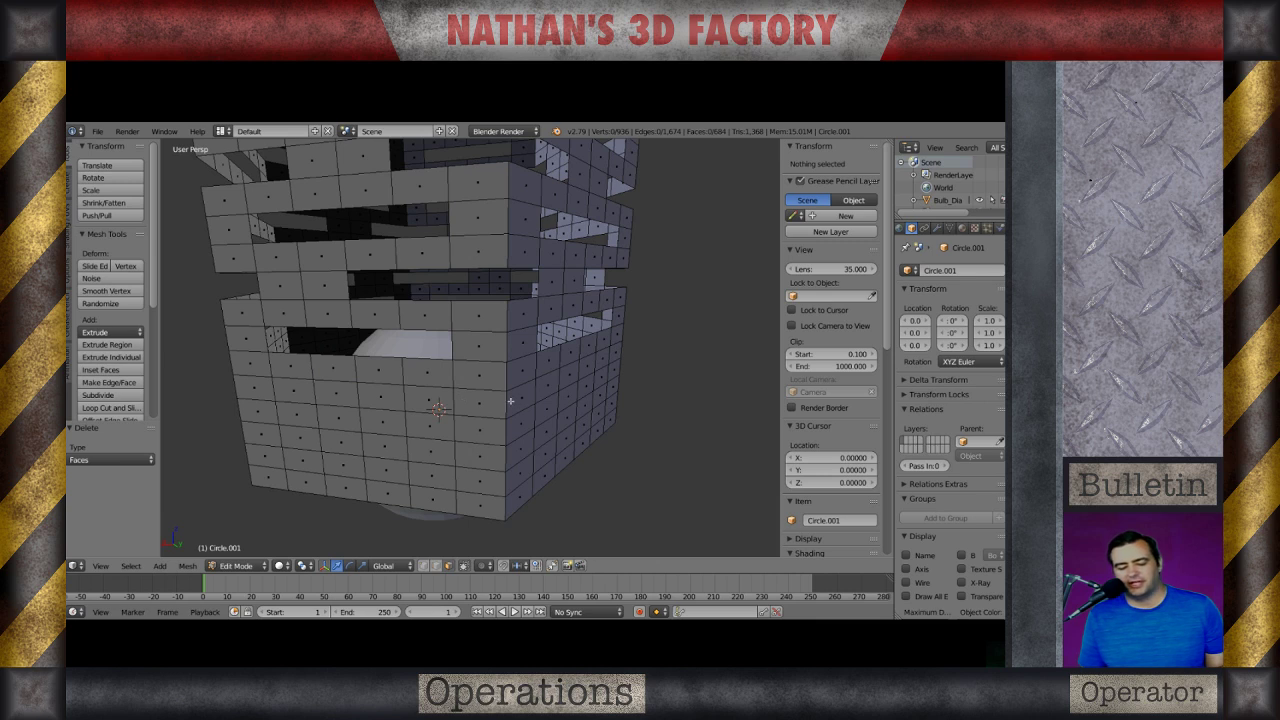
pyautogui.moveTo(510, 401); pyautogui.dragTo(508, 397, button='middle')
pyautogui.rightClick(508, 397)
pyautogui.keyDown('ctrl'); pyautogui.rightClick(380, 400); pyautogui.keyUp('ctrl')
pyautogui.moveTo(380, 400); pyautogui.dragTo(430, 404, button='middle')
pyautogui.keyDown('shift'); pyautogui.rightClick(451, 403); pyautogui.keyUp('shift')
pyautogui.keyDown('ctrl'); pyautogui.rightClick(326, 412); pyautogui.keyUp('ctrl')
pyautogui.moveTo(326, 412); pyautogui.dragTo(400, 402, button='middle')
pyautogui.keyDown('ctrl'); pyautogui.rightClick(256, 393); pyautogui.keyUp('ctrl')
pyautogui.moveTo(256, 393); pyautogui.dragTo(458, 391, button='middle')
pyautogui.keyDown('shift'); pyautogui.rightClick(411, 386); pyautogui.keyUp('shift')
pyautogui.keyDown('ctrl'); pyautogui.rightClick(388, 400); pyautogui.keyUp('ctrl')
pyautogui.moveTo(290, 404); pyautogui.dragTo(367, 411, button='middle')
pyautogui.keyDown('shift'); pyautogui.rightClick(411, 384); pyautogui.keyUp('shift')
pyautogui.keyDown('ctrl'); pyautogui.rightClick(451, 386); pyautogui.keyUp('ctrl')
pyautogui.keyDown('shift'); pyautogui.rightClick(443, 395); pyautogui.keyUp('shift')
pyautogui.keyDown('ctrl'); pyautogui.rightClick(401, 388); pyautogui.keyUp('ctrl')
pyautogui.press('x')
pyautogui.click(405, 392)
# Select the four middle twentieth-row faces on all six walls and delete them together.
pyautogui.scroll(-4, 469, 439)
pyautogui.moveTo(469, 439); pyautogui.dragTo(411, 434, button='middle')
pyautogui.scroll(-4, 406, 431)
pyautogui.scroll(4, 453, 432)
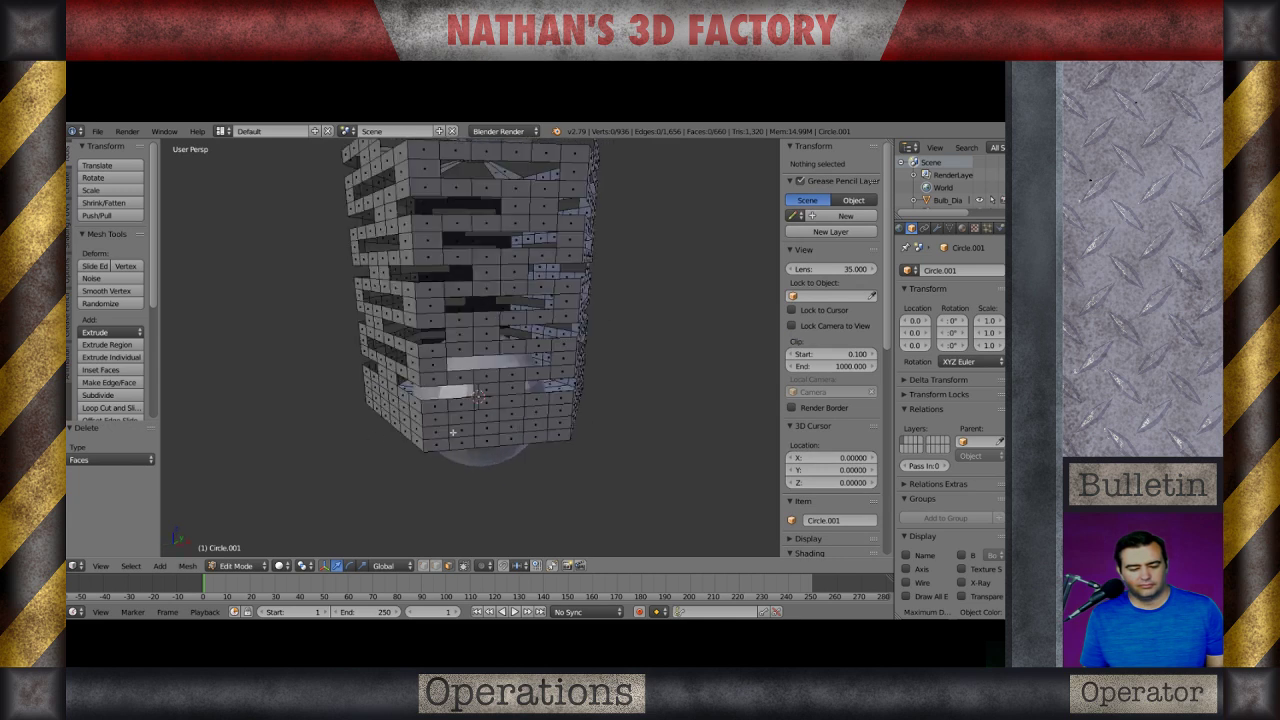
pyautogui.scroll(3, 453, 432)
pyautogui.scroll(-3, 474, 454)
pyautogui.moveTo(474, 454); pyautogui.dragTo(553, 455, button='middle')
pyautogui.scroll(3, 553, 455)
pyautogui.rightClick(555, 455)
pyautogui.keyDown('ctrl'); pyautogui.rightClick(410, 462); pyautogui.keyUp('ctrl')
pyautogui.moveTo(410, 462); pyautogui.dragTo(508, 428, button='middle')
pyautogui.keyDown('ctrl'); pyautogui.rightClick(530, 428); pyautogui.keyUp('ctrl')
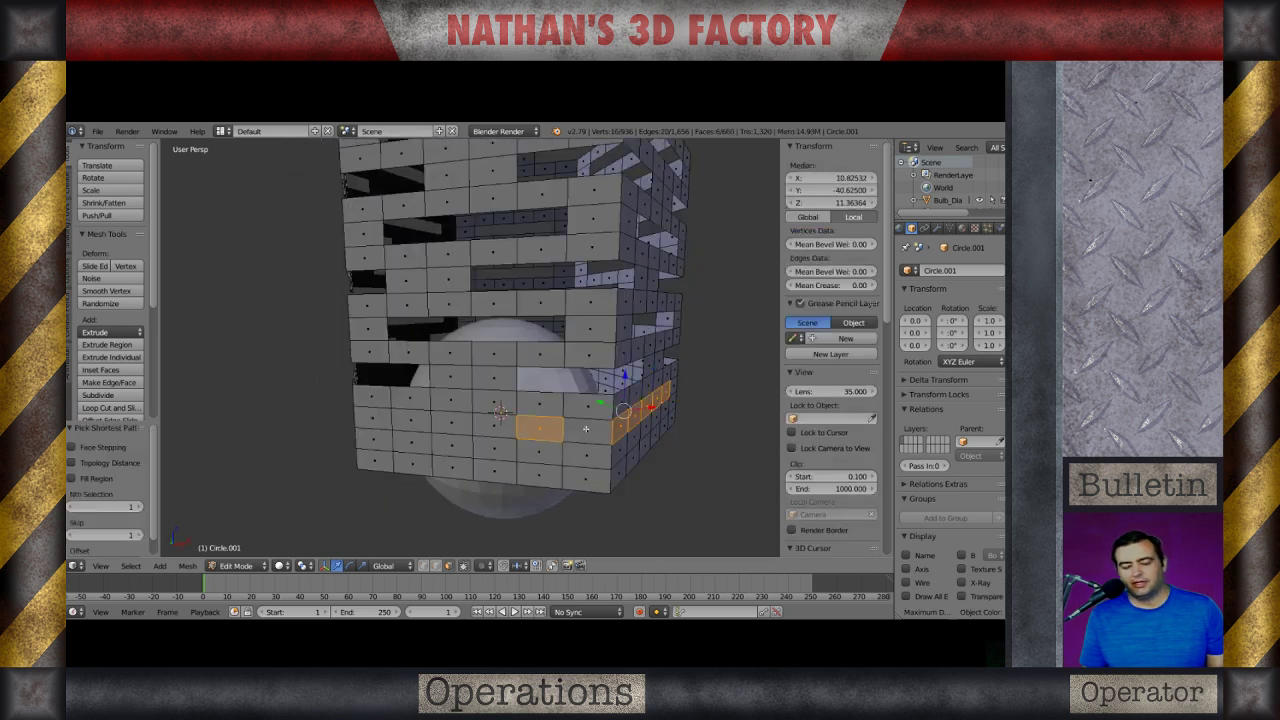
pyautogui.moveTo(402, 437); pyautogui.dragTo(486, 437, button='middle')
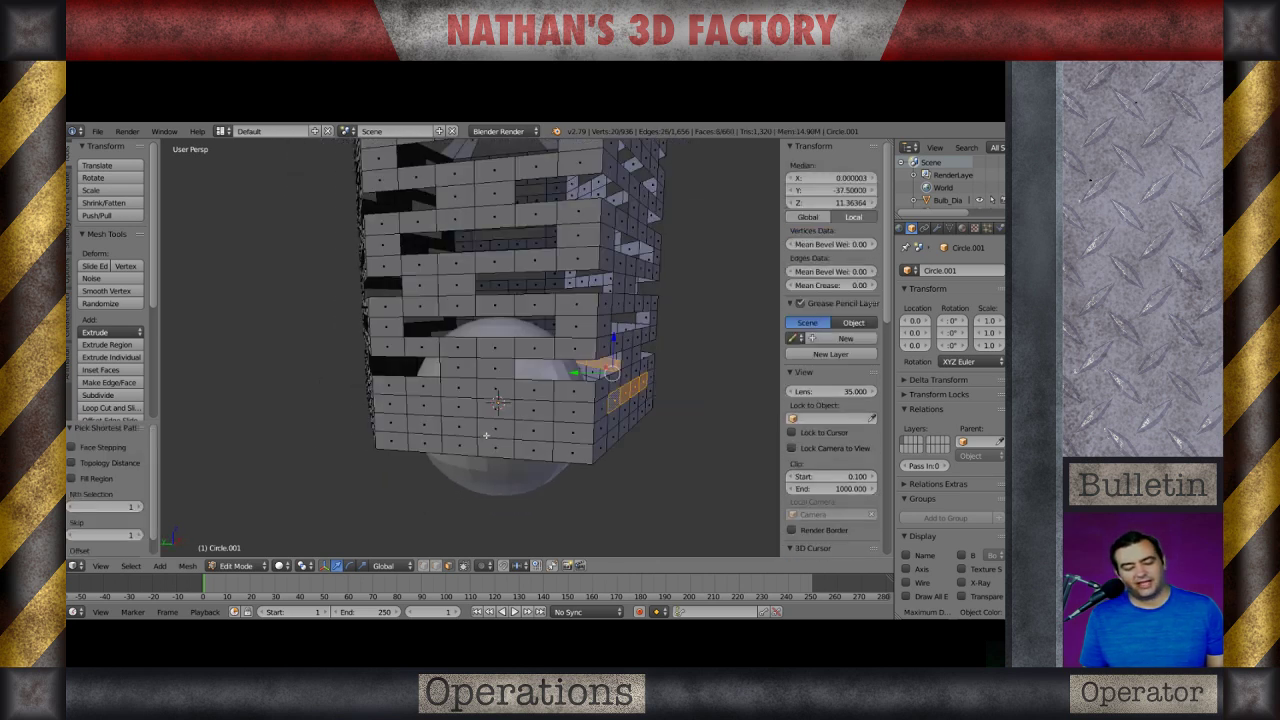
pyautogui.keyDown('ctrl'); pyautogui.rightClick(425, 406); pyautogui.keyUp('ctrl')
pyautogui.moveTo(402, 409); pyautogui.dragTo(450, 397, button='middle')
pyautogui.keyDown('ctrl'); pyautogui.rightClick(371, 404); pyautogui.keyUp('ctrl')
pyautogui.moveTo(371, 404); pyautogui.dragTo(438, 421, button='middle')
pyautogui.keyDown('ctrl'); pyautogui.rightClick(330, 407); pyautogui.keyUp('ctrl')
pyautogui.moveTo(330, 407); pyautogui.dragTo(432, 430, button='middle')
pyautogui.keyDown('shift'); pyautogui.rightClick(438, 430); pyautogui.keyUp('shift')
pyautogui.keyDown('ctrl'); pyautogui.rightClick(320, 423); pyautogui.keyUp('ctrl')
pyautogui.moveTo(320, 423); pyautogui.dragTo(426, 427, button='middle')
pyautogui.press('x')
pyautogui.click(398, 426)
# Inspect the slotted walls from top to bottom and switch the lamp to Object Mode.
pyautogui.scroll(-7, 457, 434)
pyautogui.scroll(3, 457, 434)
pyautogui.scroll(3, 411, 456)
pyautogui.scroll(-5, 426, 427)
pyautogui.scroll(1, 485, 345)
pyautogui.keyDown('shift'); pyautogui.moveTo(485, 345); pyautogui.dragTo(507, 480, button='middle'); pyautogui.keyUp('shift')
pyautogui.press('Tab')
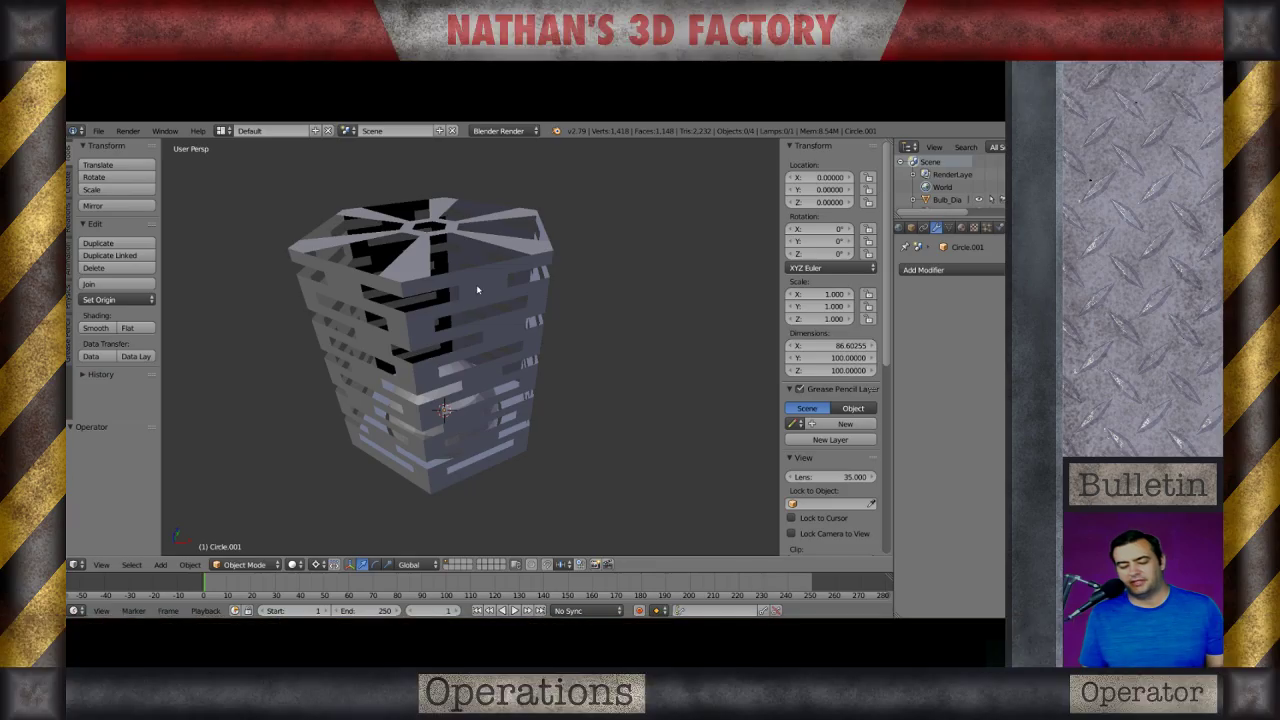
# Enter Edit Mode on the hexagonal lamp and cut a loop across the front top spoke near its outer end.
pyautogui.rightClick(477, 290)
pyautogui.press('Tab')
pyautogui.moveTo(477, 280); pyautogui.dragTo(415, 286, button='middle')
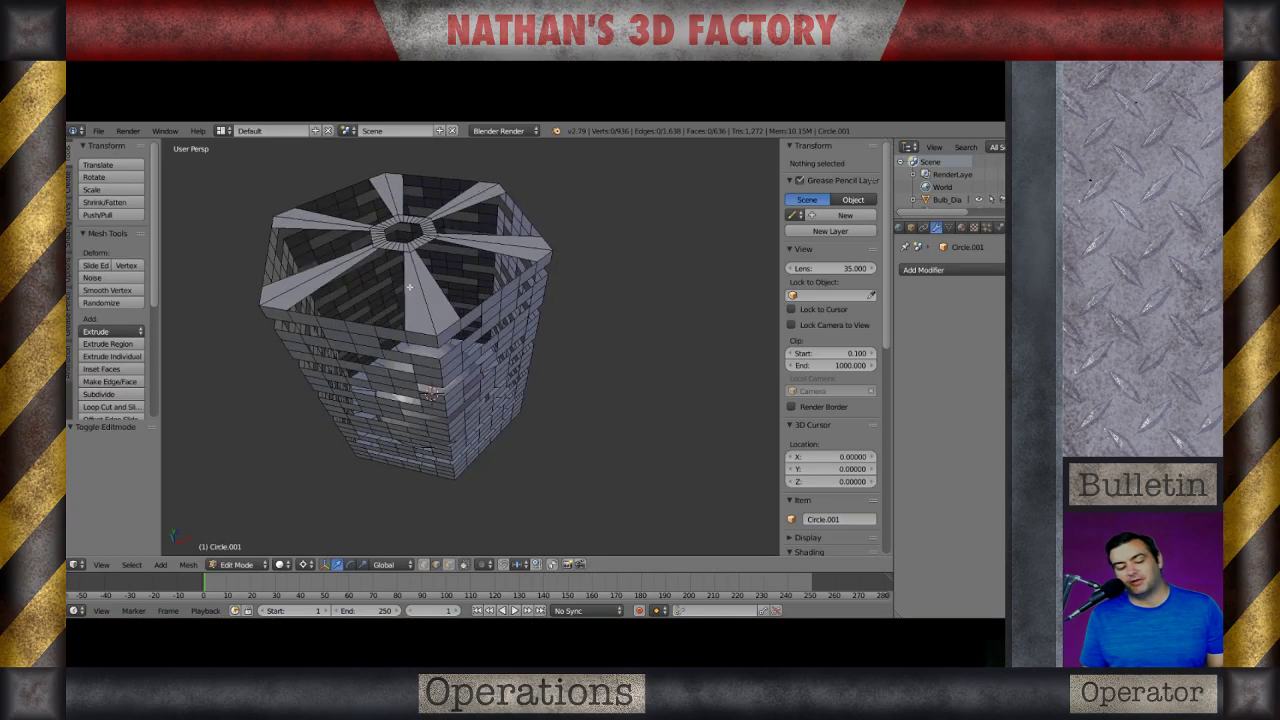
pyautogui.hotkey('ctrl', 'r')
pyautogui.click(415, 285)
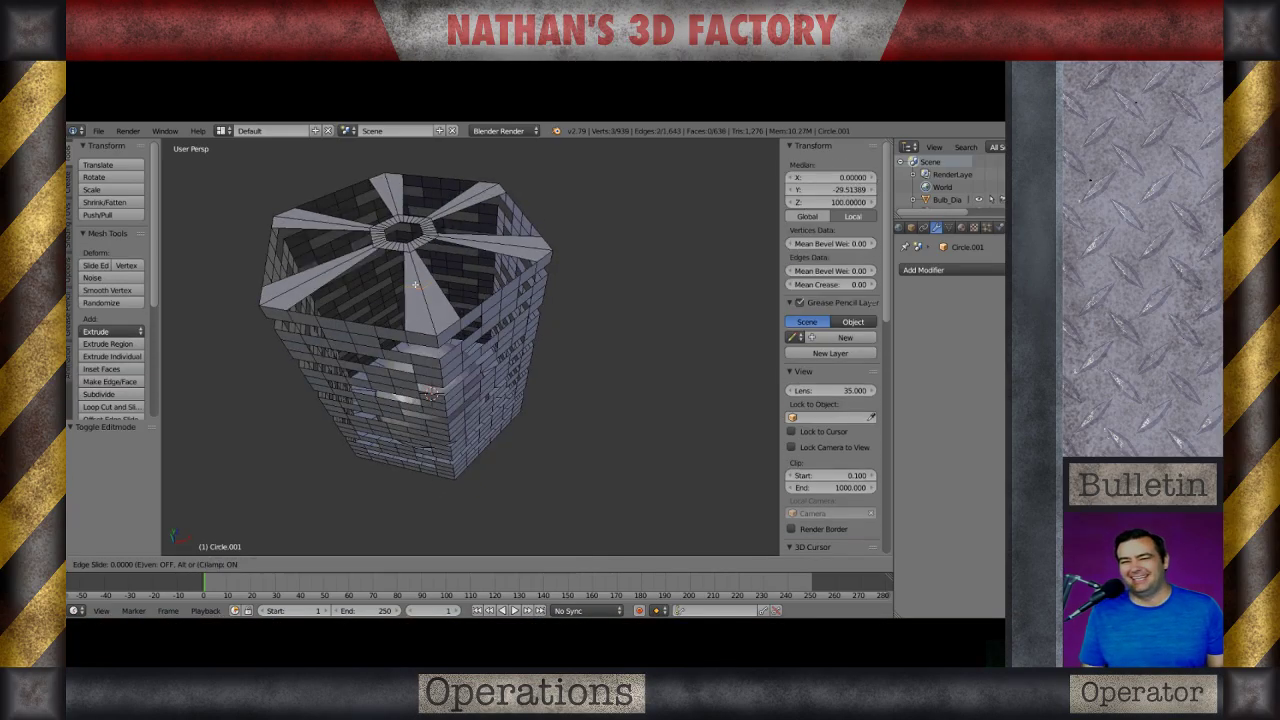
pyautogui.click(415, 285)
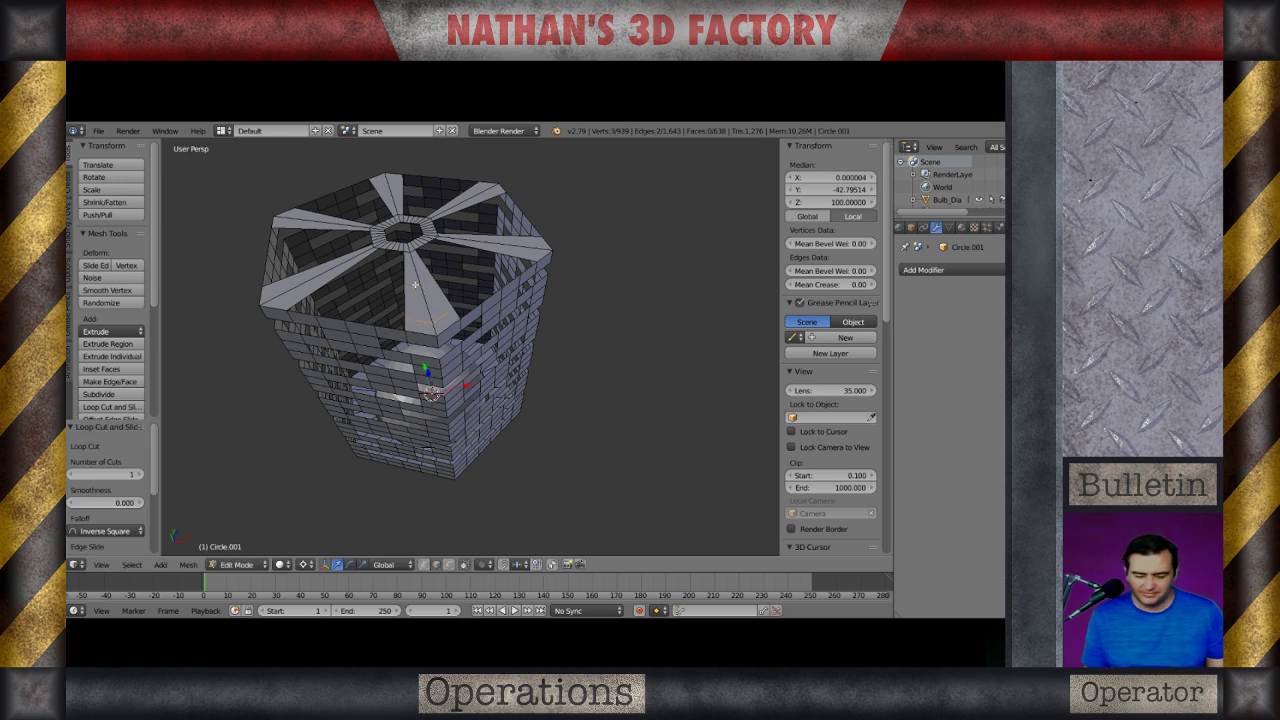
# Cut a matching loop near the outer end of the second spoke, beside the front one, and clear the selection.
pyautogui.press('a')
pyautogui.hotkey('ctrl', 'r')
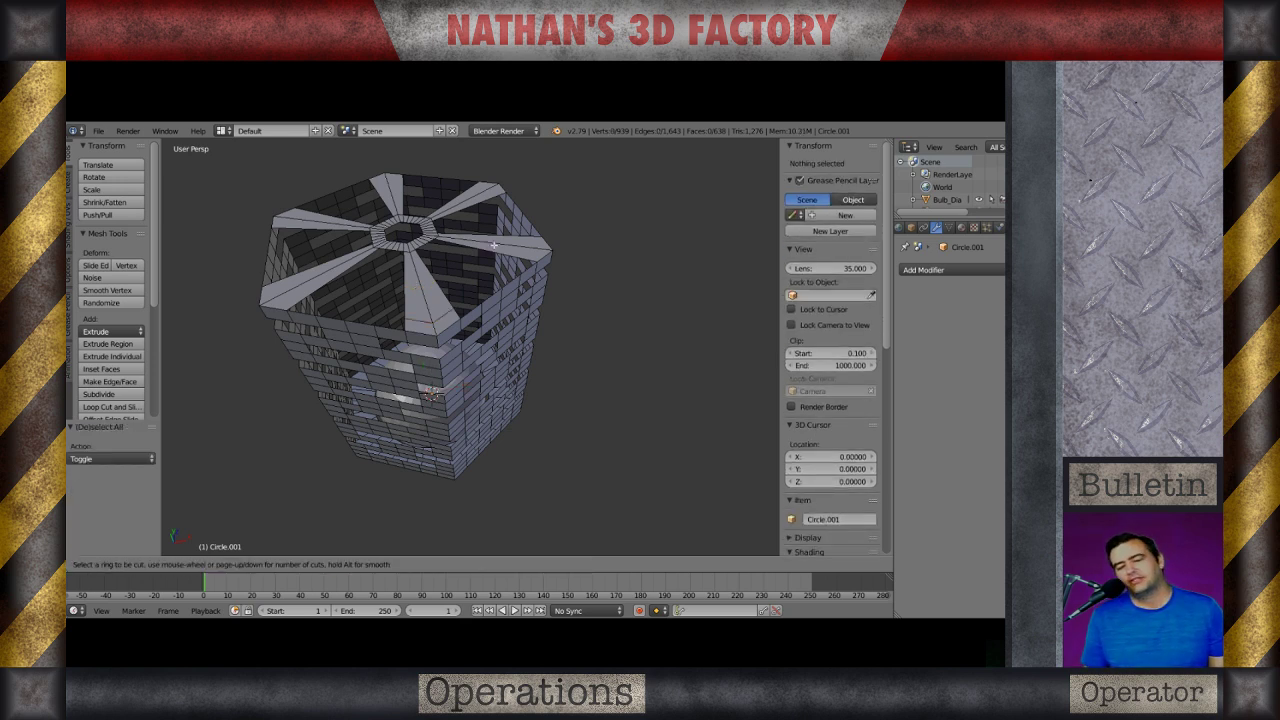
pyautogui.click(493, 244)
pyautogui.click(493, 244)
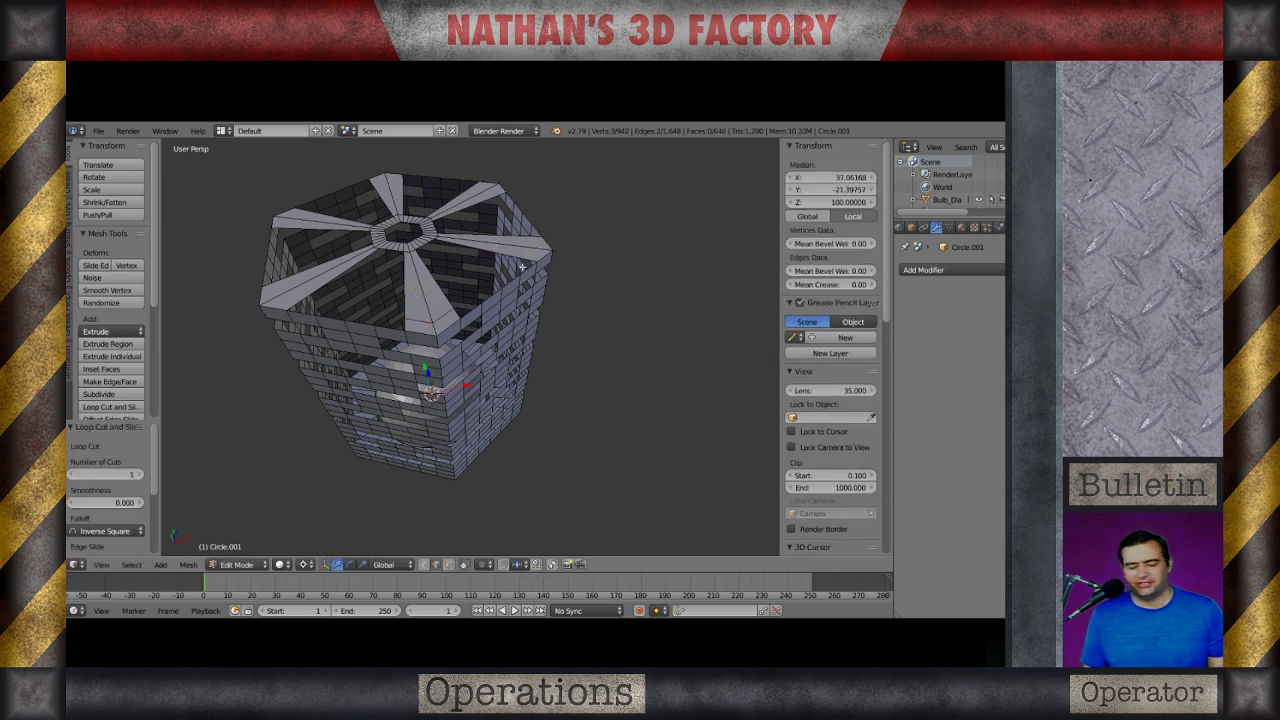
pyautogui.scroll(4, 522, 267)
pyautogui.press('a')
# Add a Solidify modifier with a thickness of 1 and even thickness to the lamp.
pyautogui.moveTo(522, 267); pyautogui.dragTo(510, 283, button='middle')
pyautogui.click(930, 270)
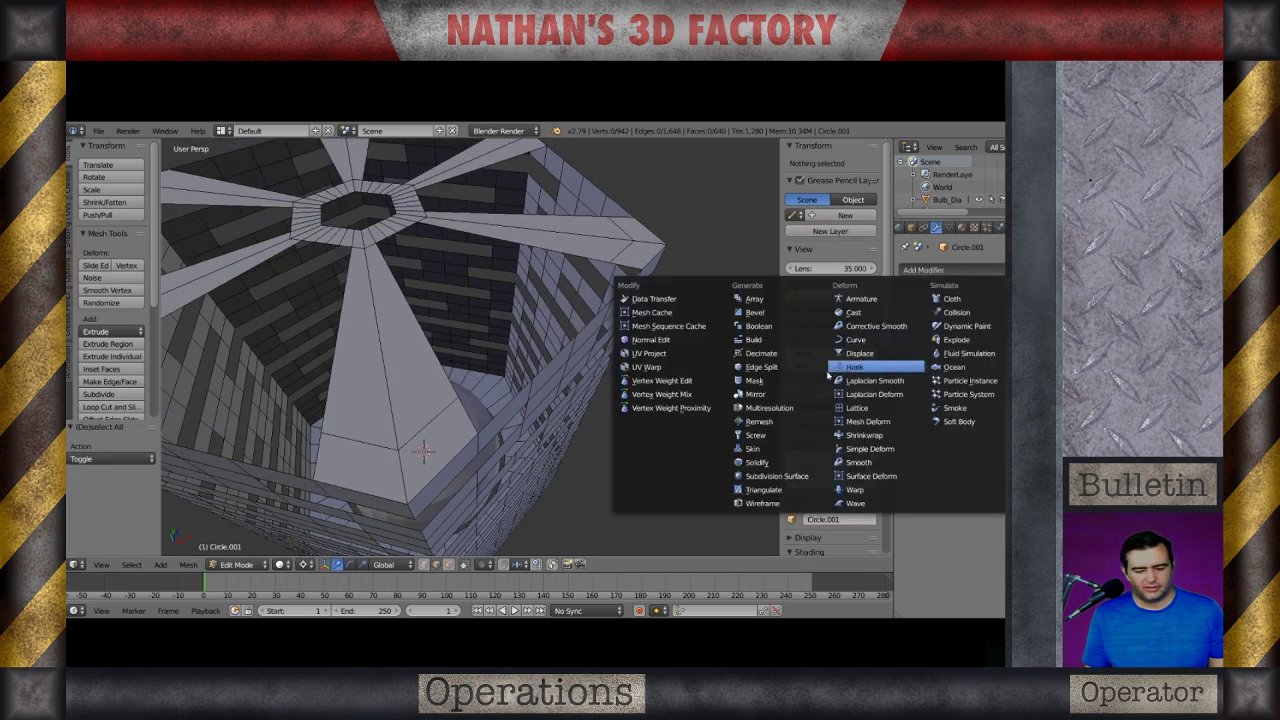
pyautogui.click(770, 462)
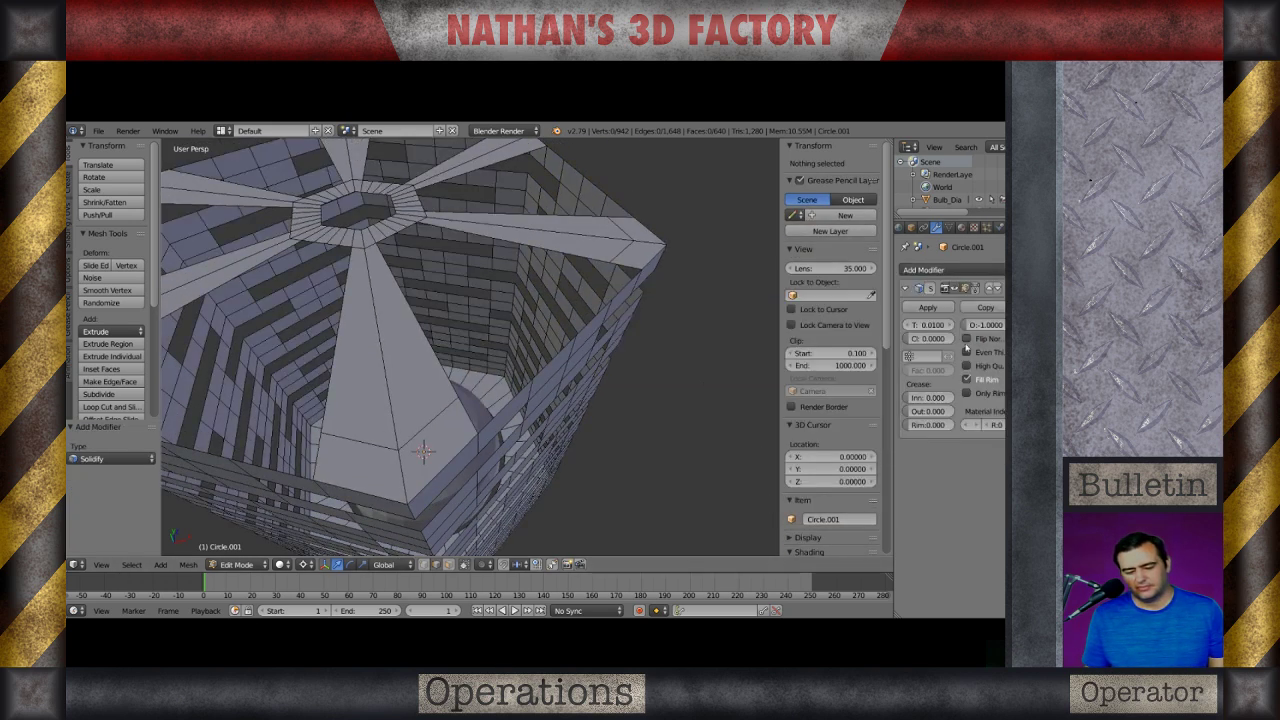
pyautogui.write('1')
pyautogui.press('Return')
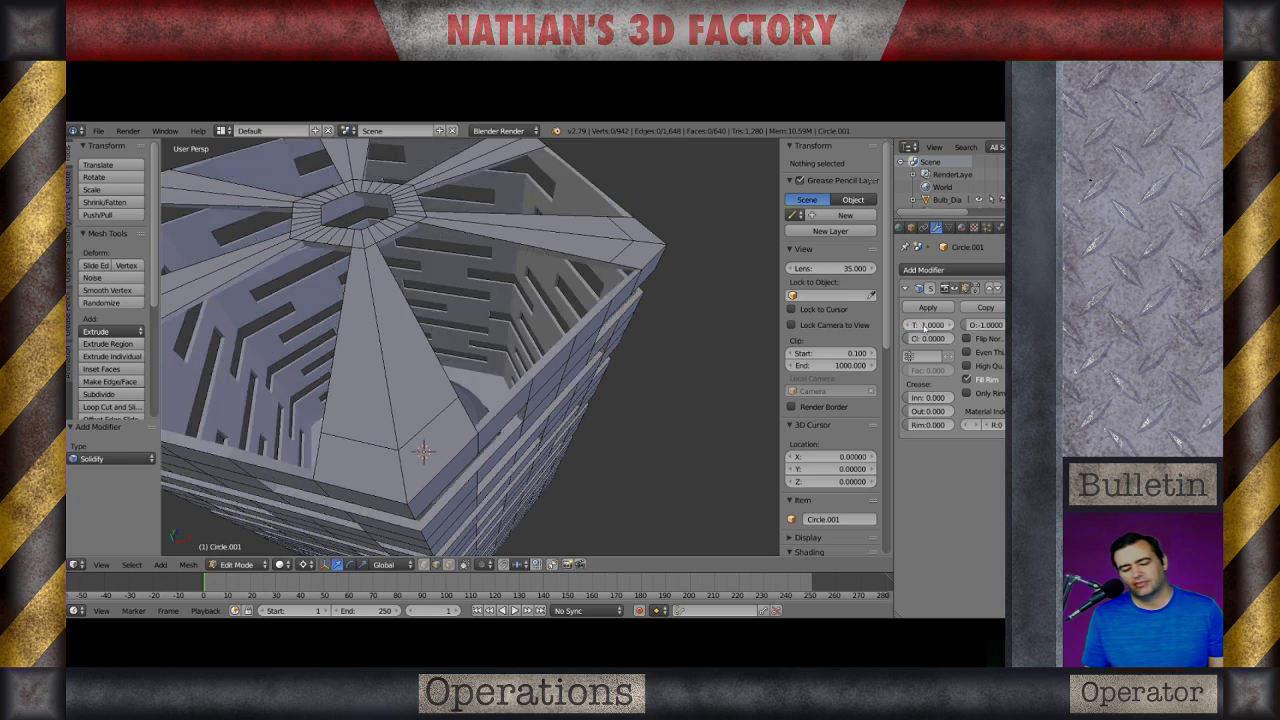
pyautogui.moveTo(639, 270); pyautogui.dragTo(607, 217, button='middle')
pyautogui.click(966, 353)
pyautogui.moveTo(586, 263); pyautogui.dragTo(458, 320, button='middle')
pyautogui.scroll(3, 381, 255)
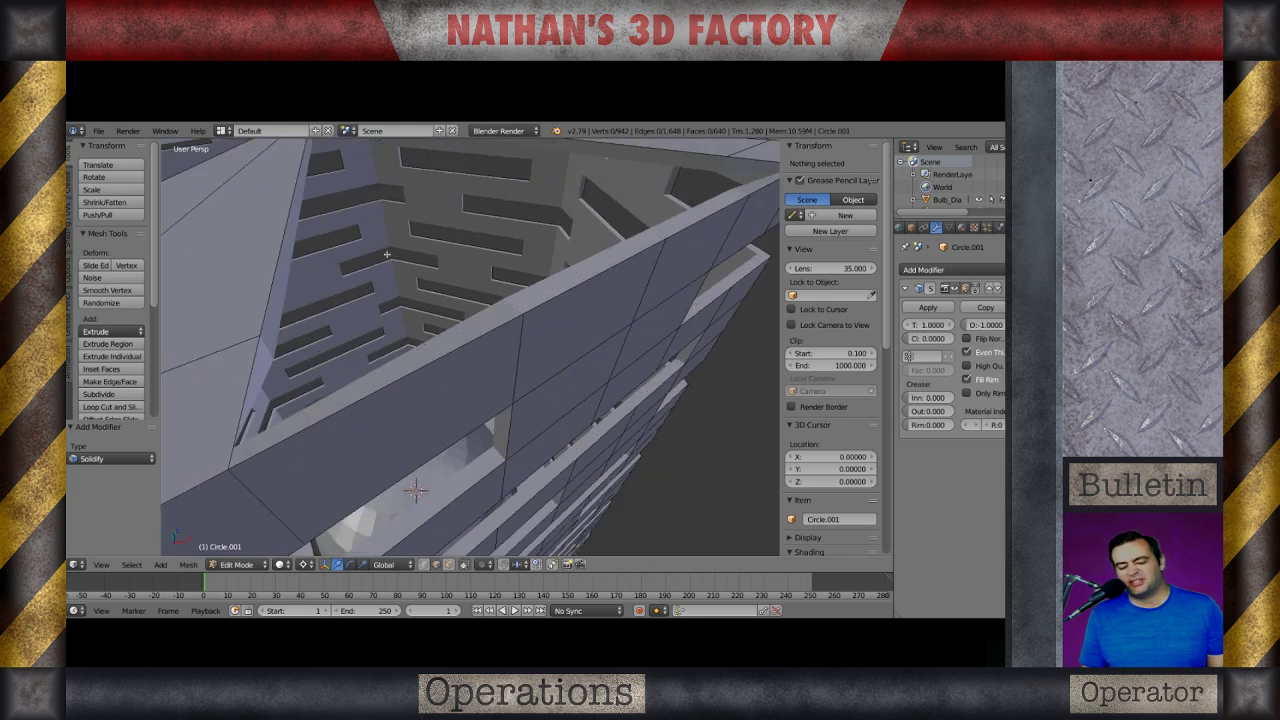
# Select the path of four central ring vertex spans between the two cut spokes in vertex selection.
pyautogui.scroll(-1, 386, 254)
pyautogui.moveTo(386, 252); pyautogui.dragTo(352, 228, button='middle')
pyautogui.hotkey('ctrl', 'Tab')
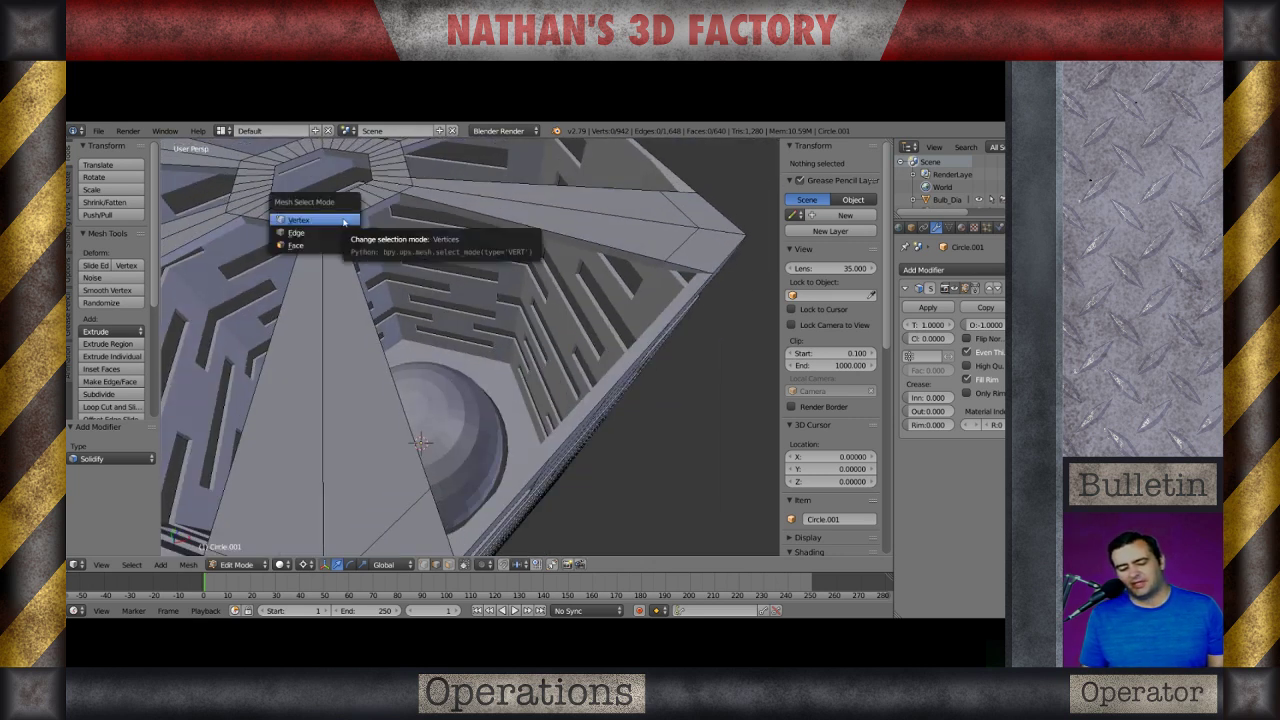
pyautogui.click(343, 219)
pyautogui.rightClick(344, 218)
pyautogui.rightClick(345, 217)
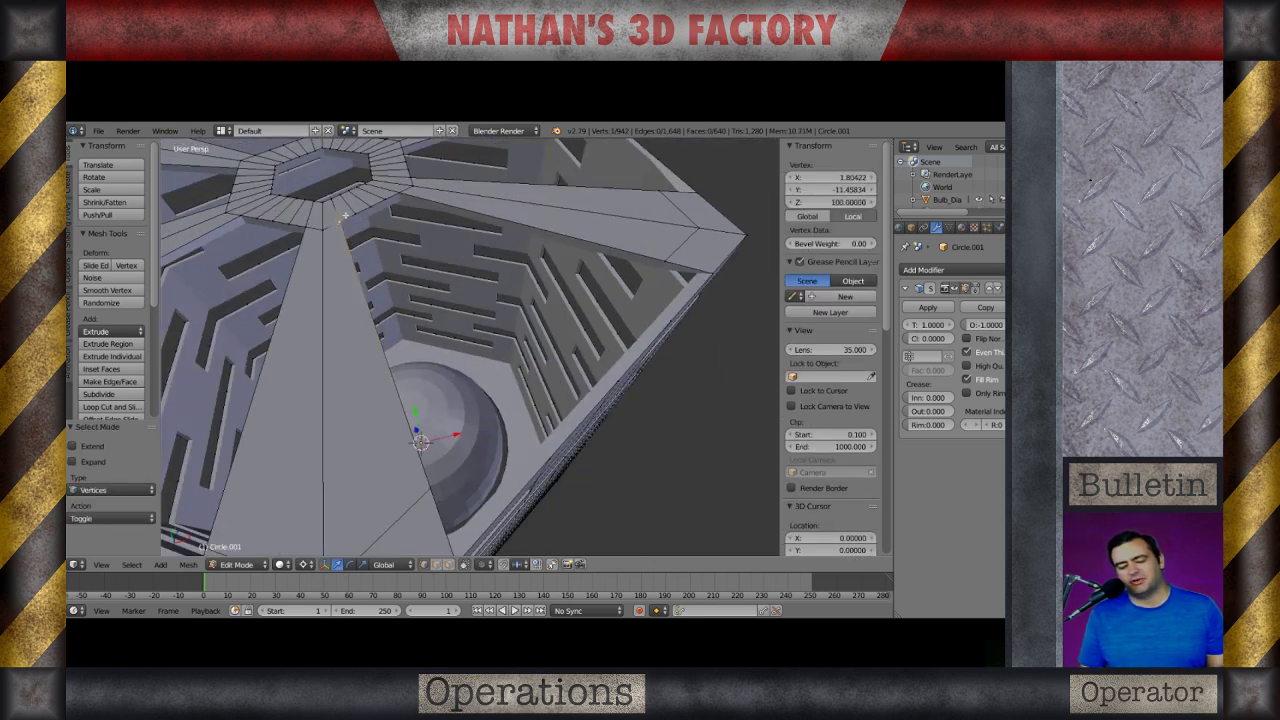
pyautogui.keyDown('ctrl'); pyautogui.rightClick(397, 192); pyautogui.keyUp('ctrl')
# Add the four facing outer rim edges in edge selection and close the first gap with Grid Fill.
pyautogui.moveTo(562, 490); pyautogui.dragTo(551, 469, button='middle')
pyautogui.hotkey('ctrl', 'Tab')
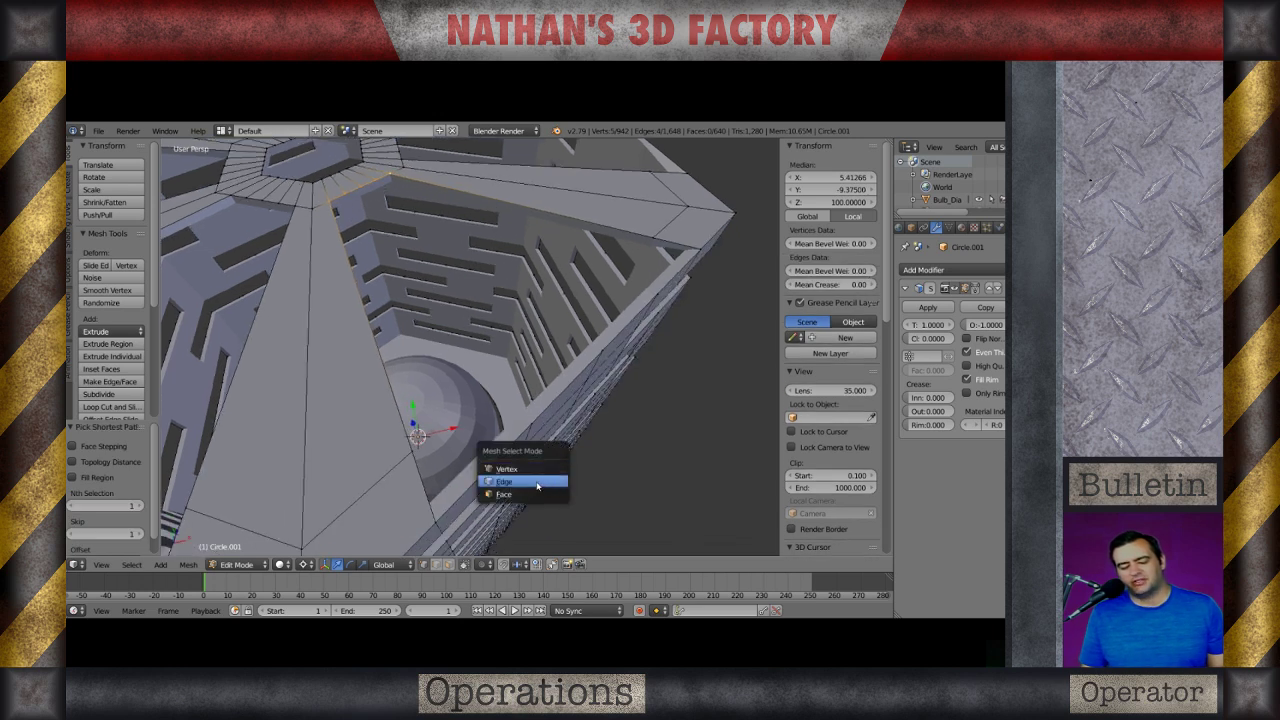
pyautogui.click(540, 482)
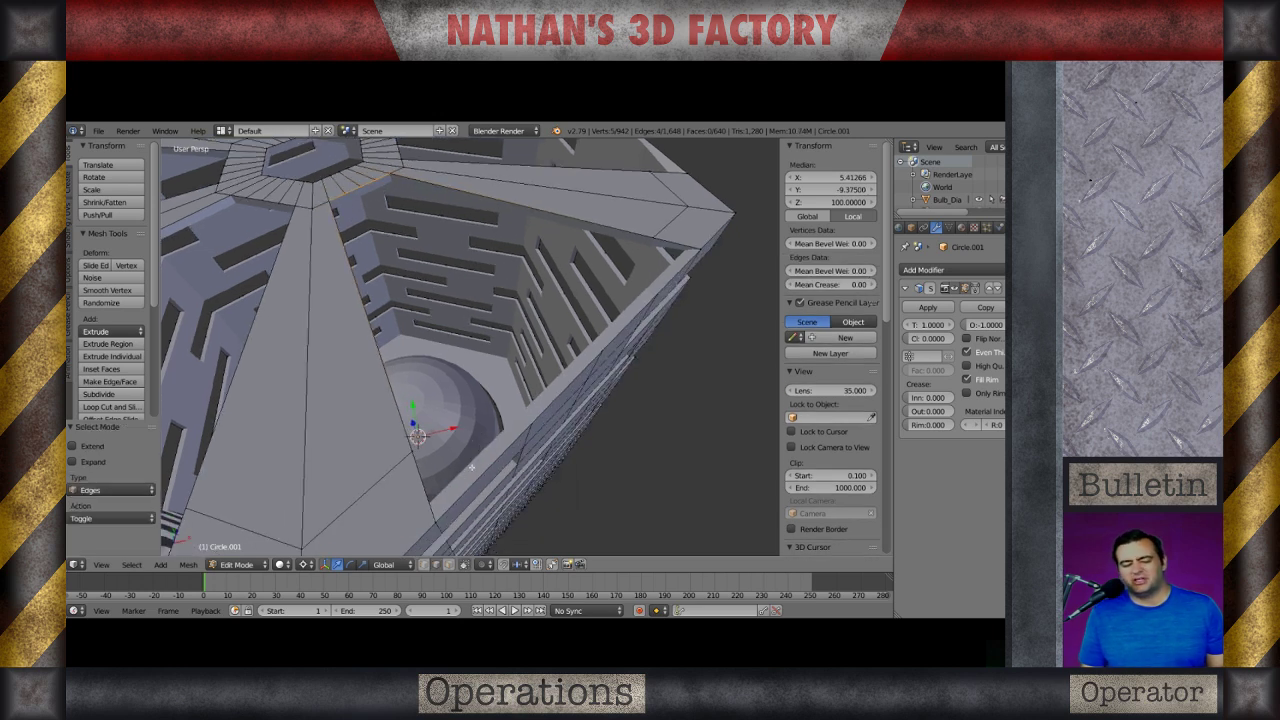
pyautogui.keyDown('ctrl'); pyautogui.rightClick(683, 273); pyautogui.keyUp('ctrl')
pyautogui.press('space')
pyautogui.write('grid')
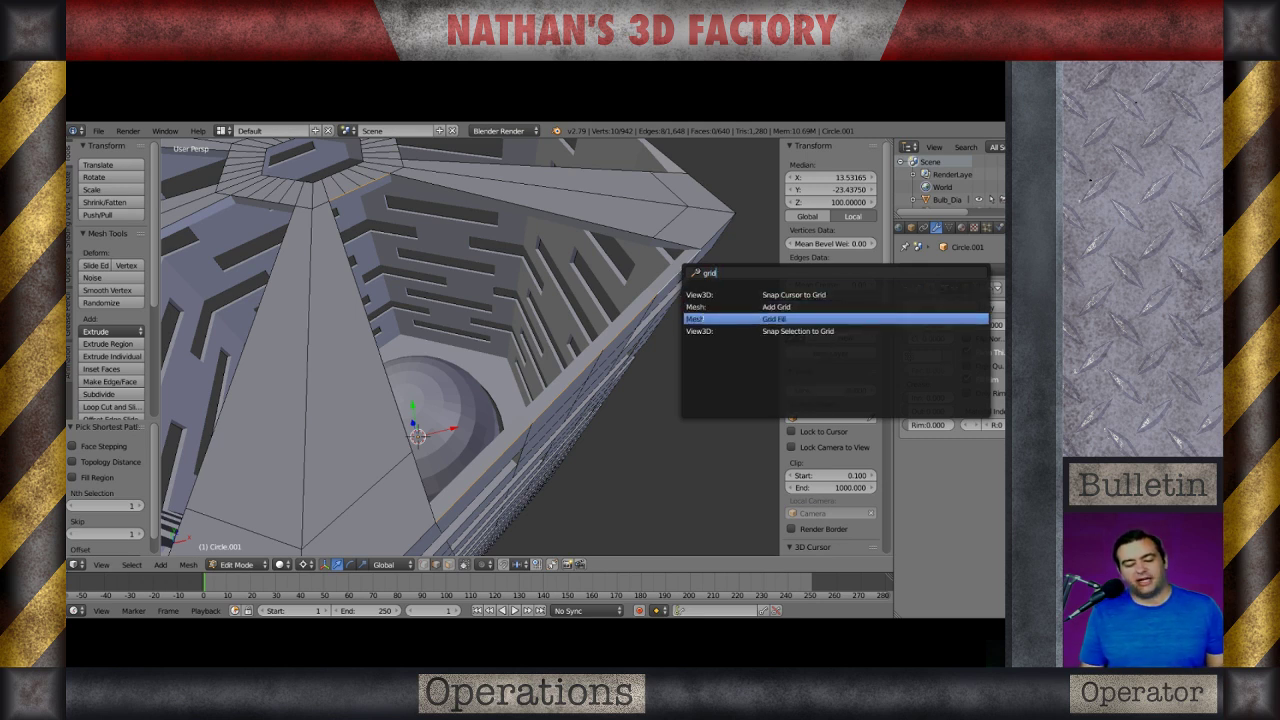
pyautogui.click(704, 318)
# Delete the four inner faces of the first filled gap, keeping the strip along the outer rim.
pyautogui.press('a')
pyautogui.scroll(-2, 485, 283)
pyautogui.hotkey('ctrl', 'Tab')
pyautogui.click(466, 302)
pyautogui.press('c')
pyautogui.moveTo(413, 293); pyautogui.dragTo(472, 265)
pyautogui.press('Escape')
pyautogui.press('x')
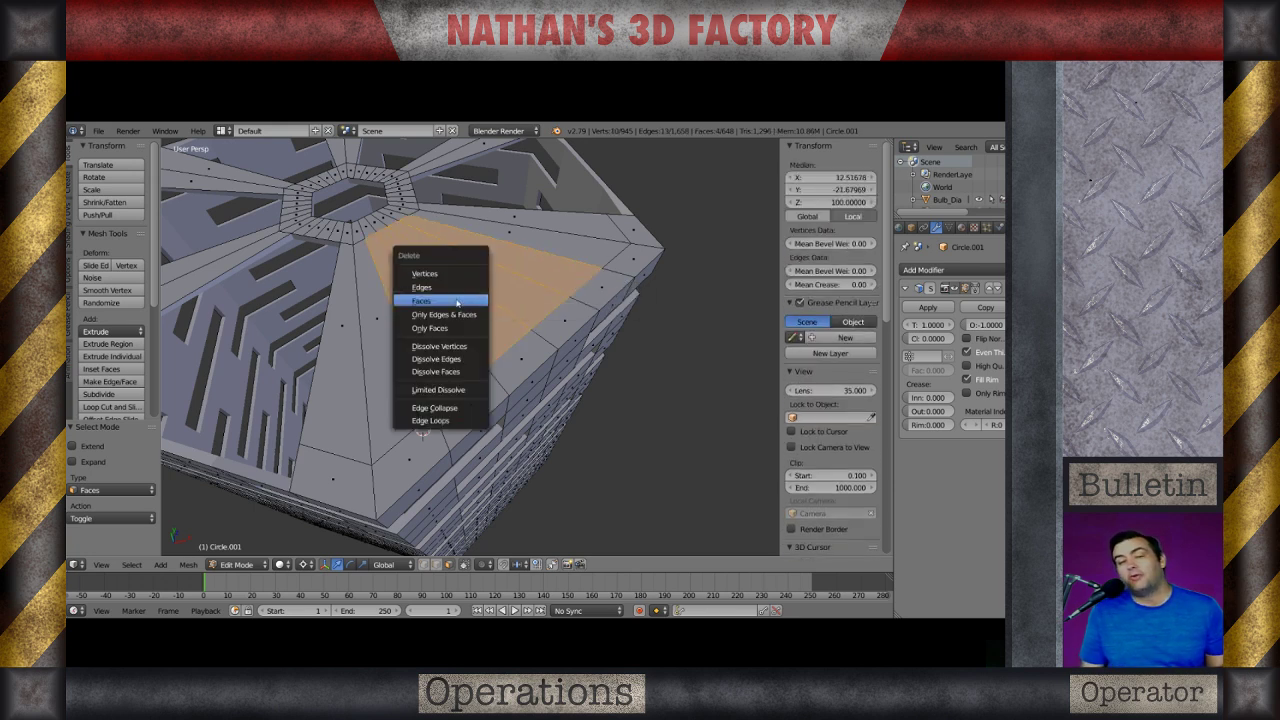
pyautogui.click(457, 302)
# Cut a loop across the third top spoke near its outer end and clear the selection.
pyautogui.scroll(-3, 457, 310)
pyautogui.moveTo(457, 310); pyautogui.dragTo(460, 428, button='middle')
pyautogui.scroll(5, 361, 288)
pyautogui.scroll(5, 366, 323)
pyautogui.scroll(-5, 361, 273)
pyautogui.hotkey('ctrl', 'r')
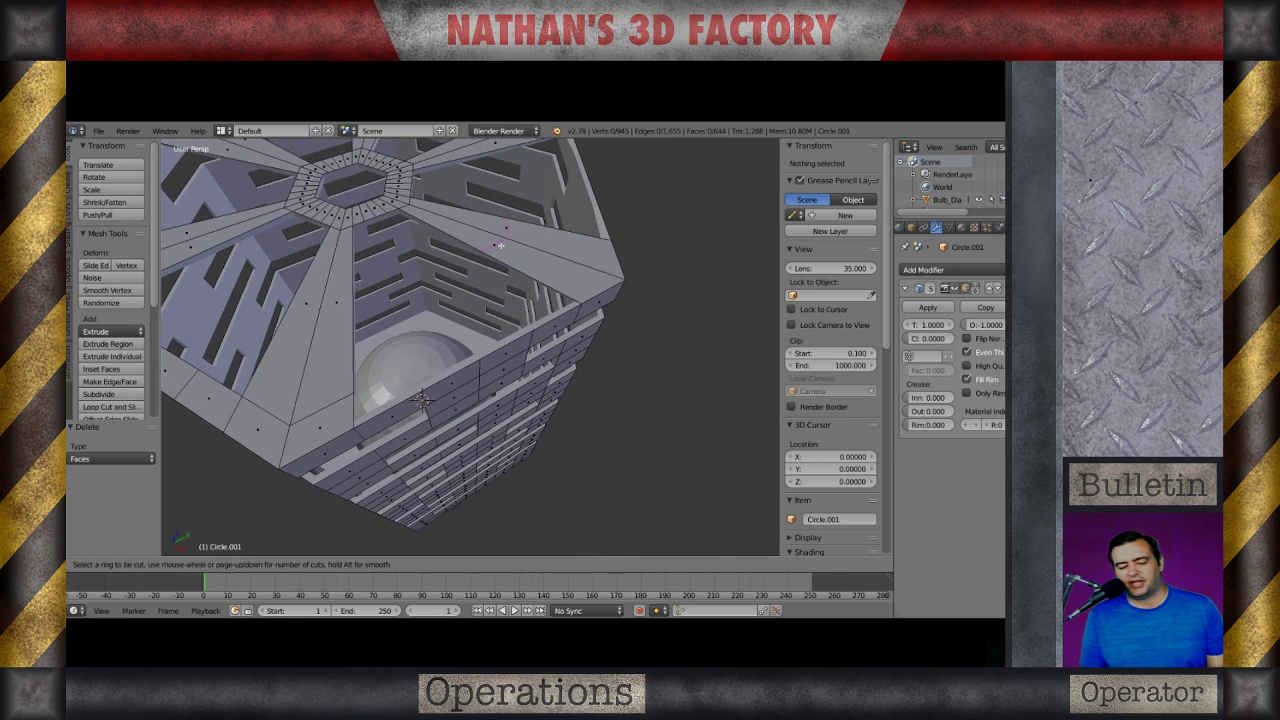
pyautogui.click(498, 244)
pyautogui.click(506, 247)
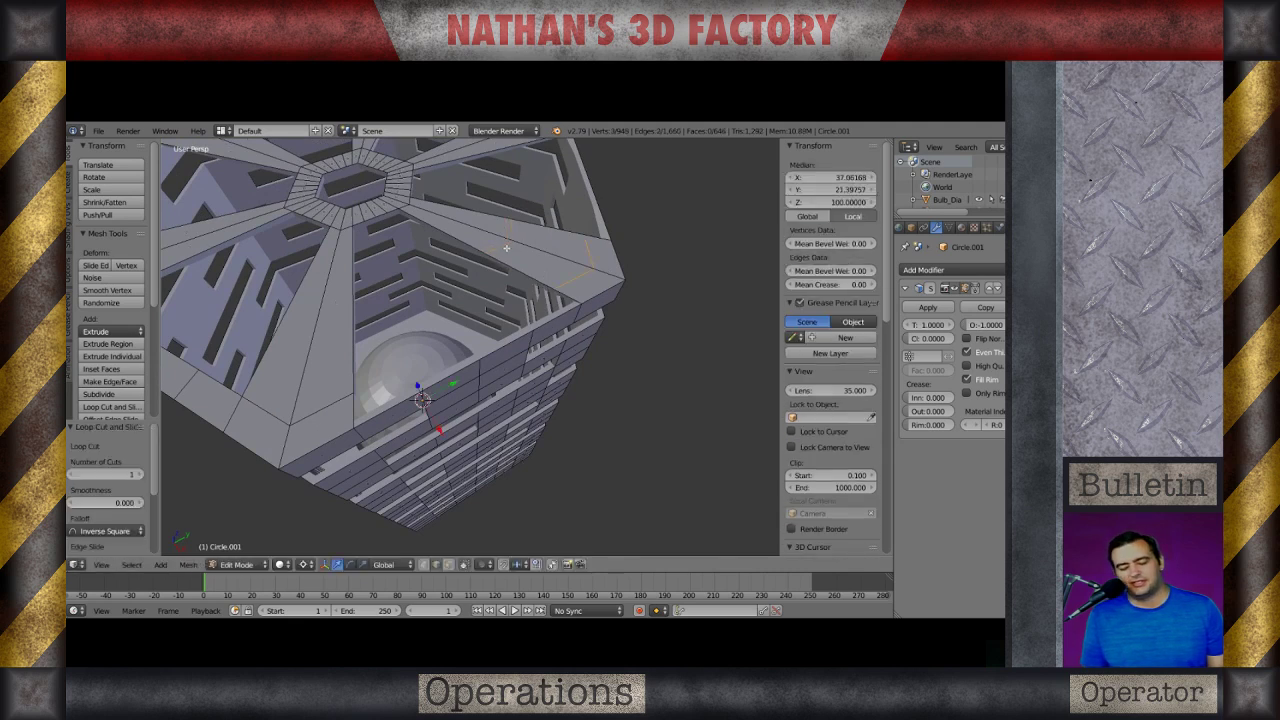
pyautogui.press('a')
# Select the four ring edges and four rim edges between the second and third spokes and fill them with Grid Fill.
pyautogui.rightClick(359, 223)
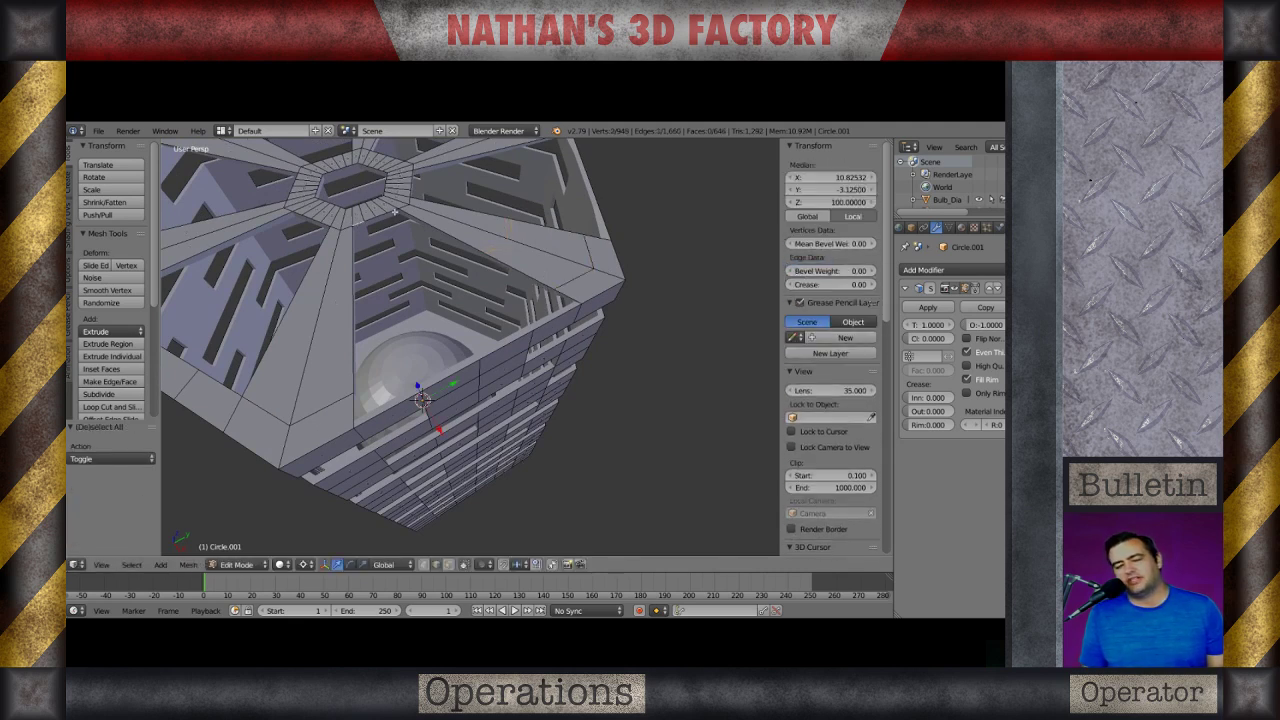
pyautogui.keyDown('ctrl'); pyautogui.rightClick(395, 211); pyautogui.keyUp('ctrl')
pyautogui.keyDown('shift'); pyautogui.rightClick(389, 409); pyautogui.keyUp('shift')
pyautogui.keyDown('ctrl'); pyautogui.rightClick(558, 318); pyautogui.keyUp('ctrl')
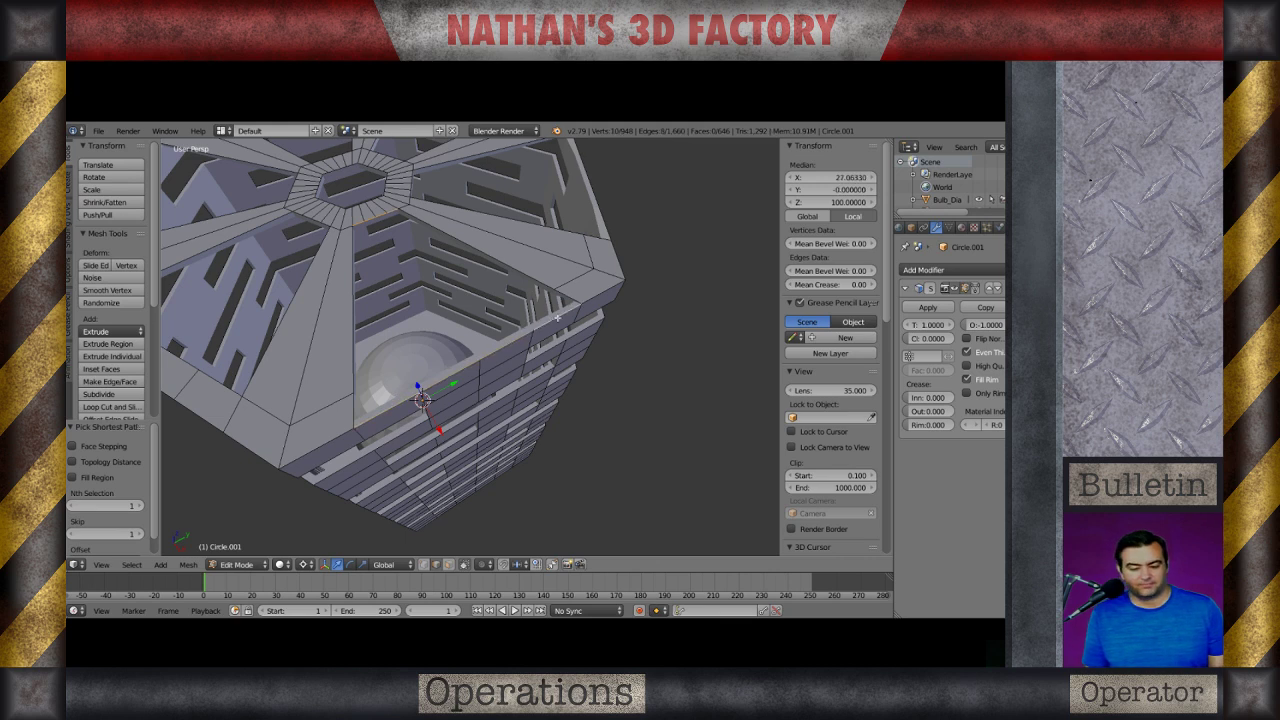
pyautogui.press('space')
pyautogui.press('Return')
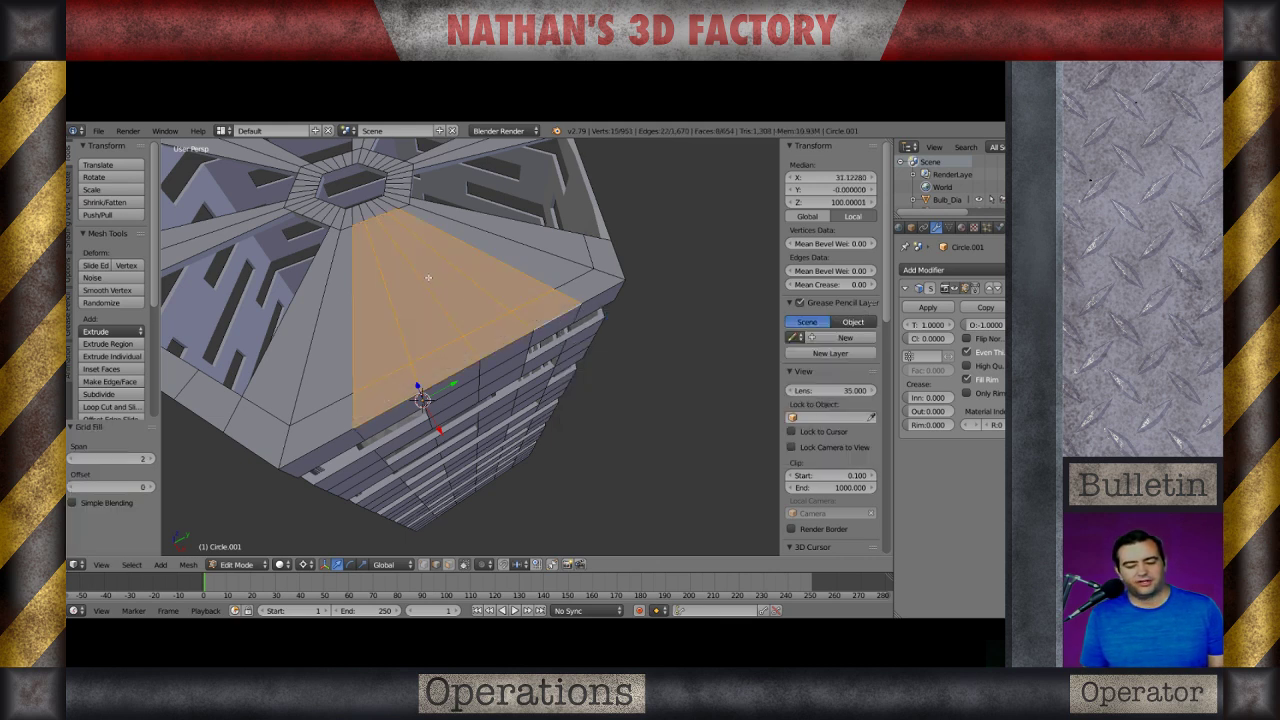
# Delete the four inner faces of the second filled gap, leaving its outer rim strip.
pyautogui.press('a')
pyautogui.hotkey('ctrl', 'Tab')
pyautogui.click(398, 279)
pyautogui.press('c')
pyautogui.moveTo(386, 284); pyautogui.dragTo(435, 262)
pyautogui.press('x')
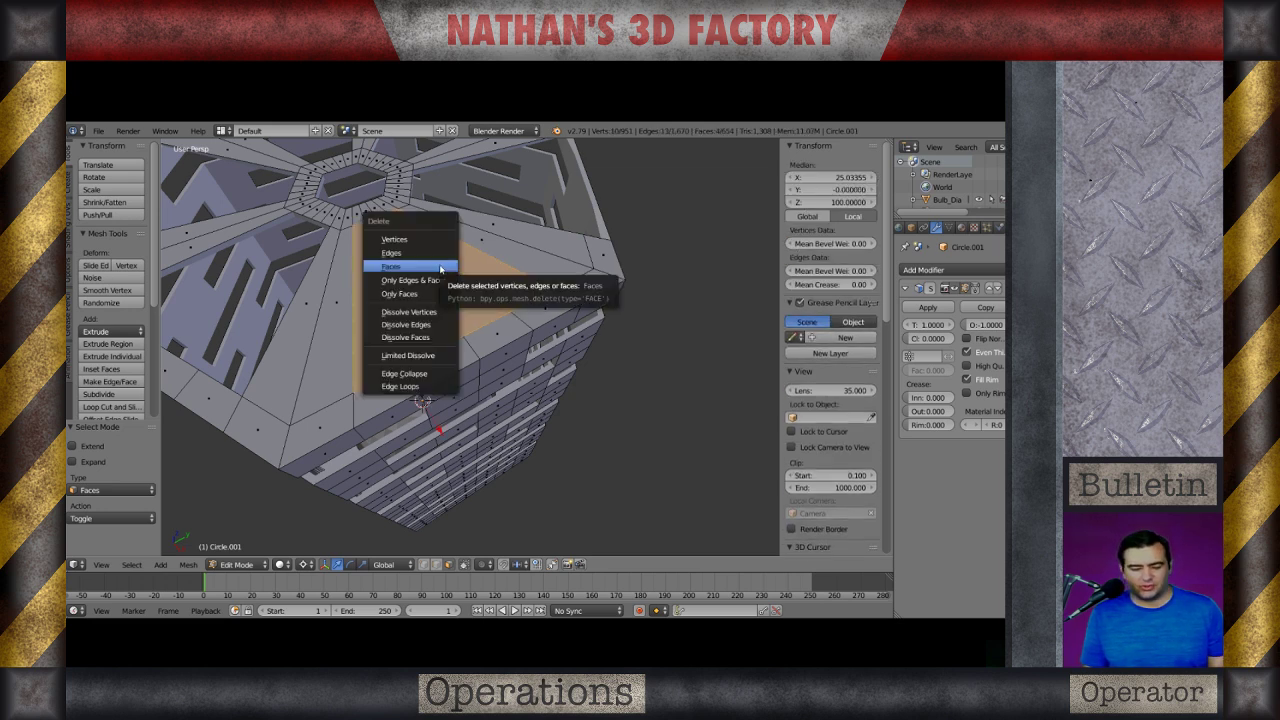
pyautogui.click(438, 265)
# Cut a loop across the fourth top spoke near its outer end and clear the selection.
pyautogui.moveTo(440, 265); pyautogui.dragTo(430, 302, button='middle')
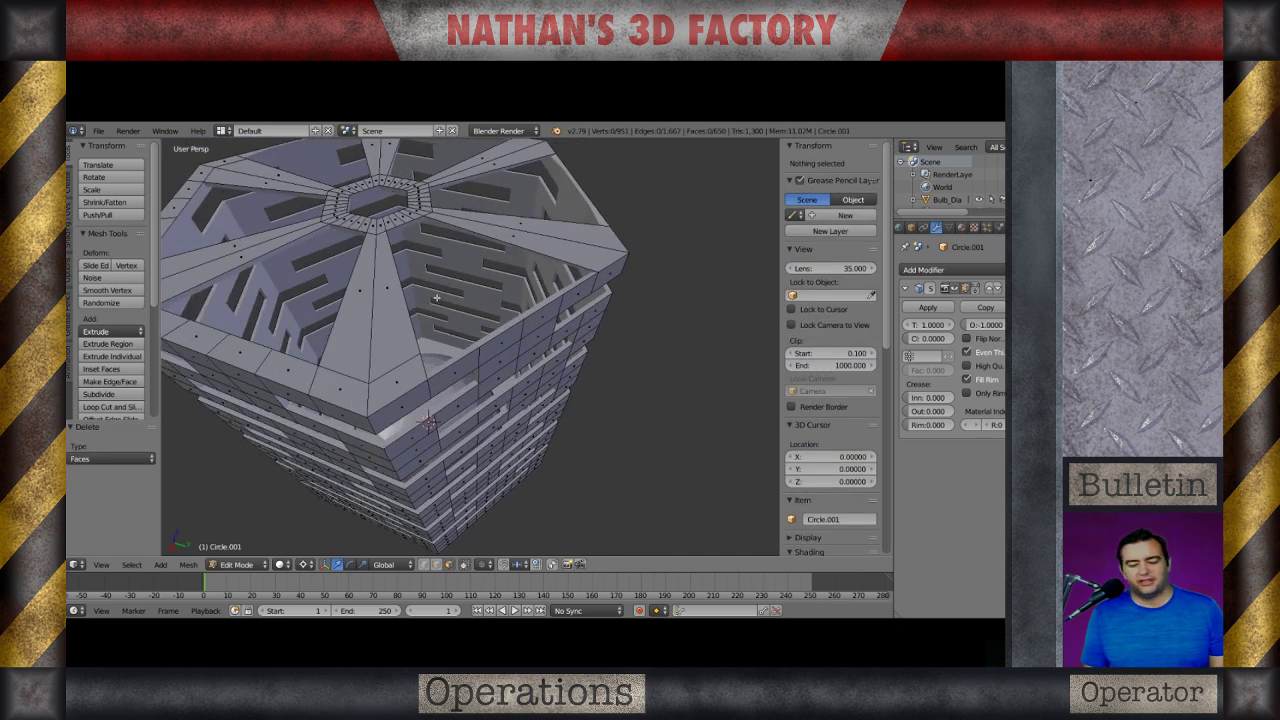
pyautogui.hotkey('ctrl', 'r')
pyautogui.click(557, 250)
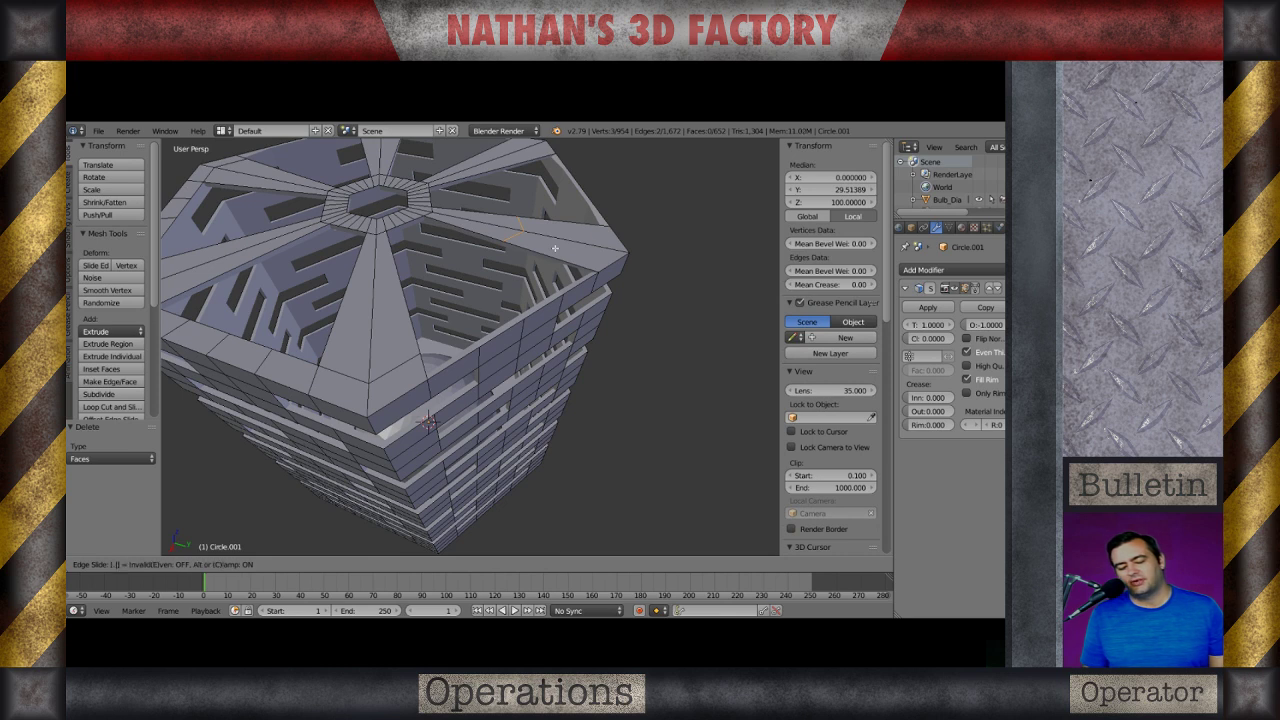
pyautogui.click(555, 248)
pyautogui.press('a')
# Cut a loop near the outer end of each of the two remaining uncut top spokes.
pyautogui.scroll(-1, 555, 248)
pyautogui.moveTo(555, 248); pyautogui.dragTo(513, 363, button='middle')
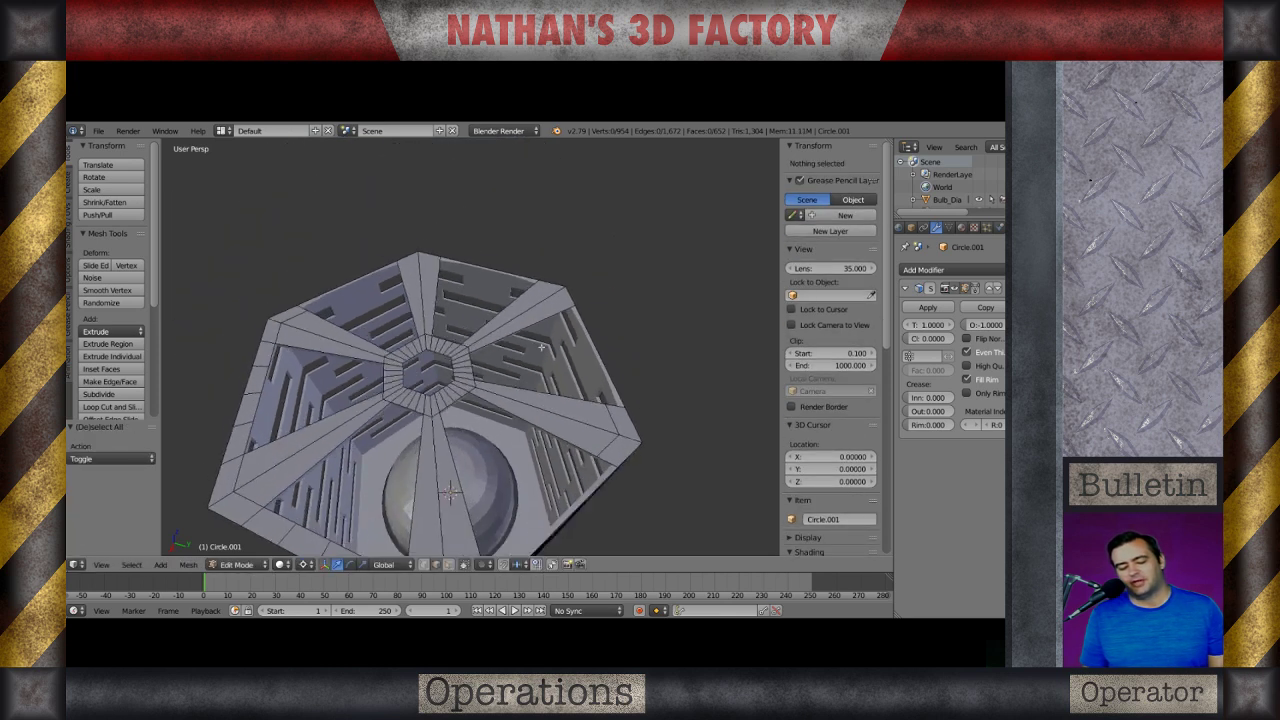
pyautogui.scroll(2, 513, 363)
pyautogui.hotkey('ctrl', 'r')
pyautogui.click(540, 319)
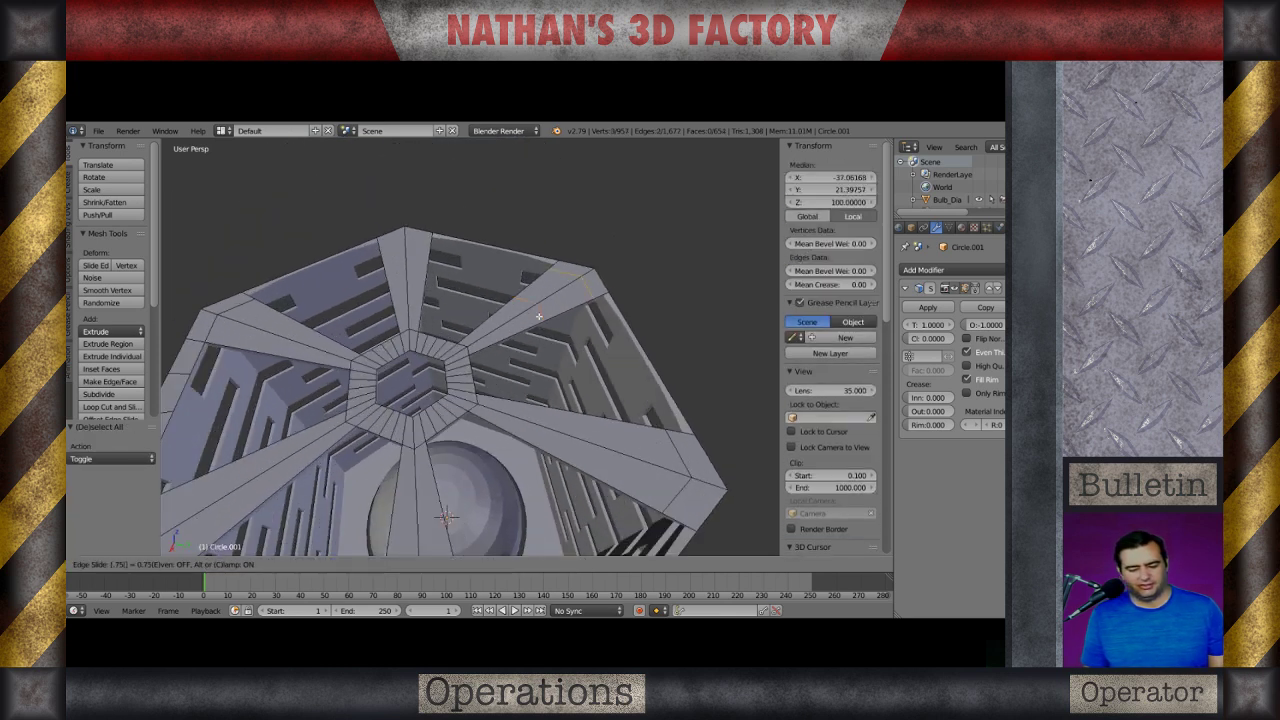
pyautogui.click(581, 286)
pyautogui.press('a')
pyautogui.hotkey('ctrl', 'r')
pyautogui.click(411, 271)
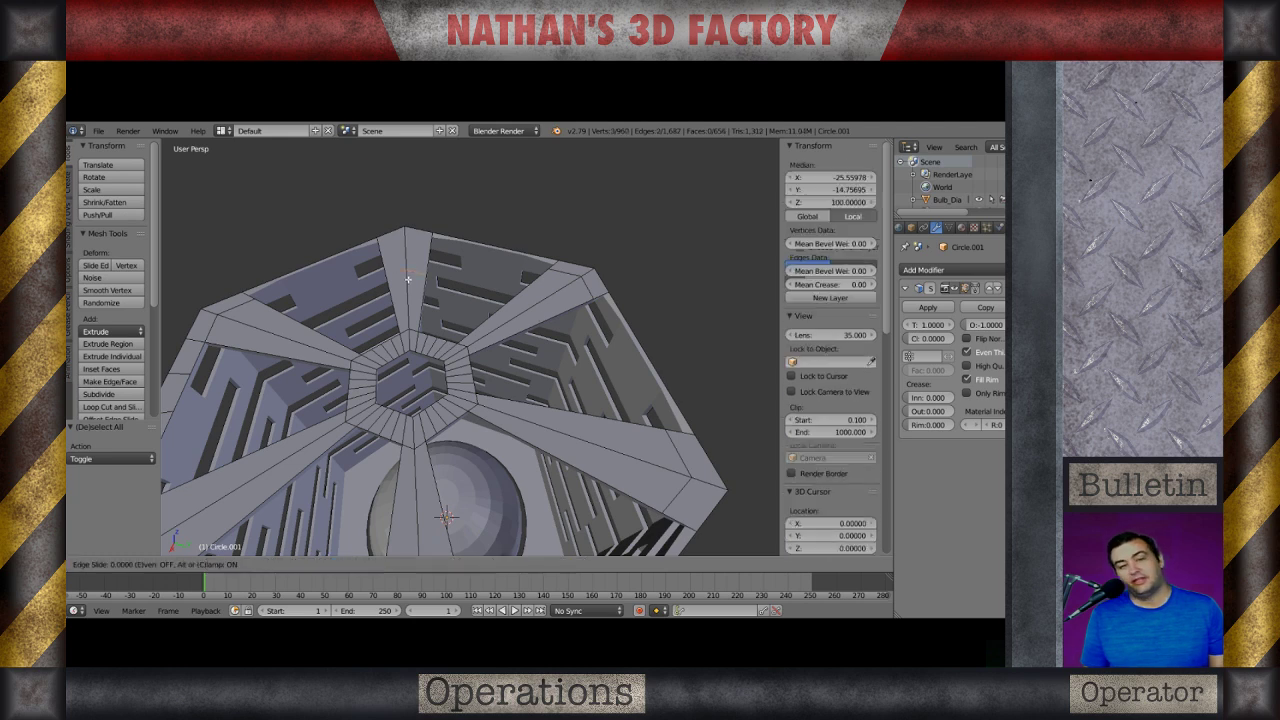
pyautogui.click(408, 279)
pyautogui.press('a')
# Select the ring and outer rim edges bounding the third gap and fill it with Grid Fill.
pyautogui.scroll(-2, 408, 279)
pyautogui.moveTo(420, 480); pyautogui.dragTo(444, 433, button='middle')
pyautogui.scroll(2, 450, 415)
pyautogui.rightClick(377, 347)
pyautogui.keyDown('ctrl'); pyautogui.rightClick(426, 326); pyautogui.keyUp('ctrl')
pyautogui.keyDown('ctrl'); pyautogui.rightClick(584, 368); pyautogui.keyUp('ctrl')
pyautogui.press('space')
pyautogui.press('Return')
# Delete the four inner faces of the third filled gap, keeping only its outer rim strip.
pyautogui.hotkey('ctrl', 'Tab')
pyautogui.click(477, 333)
pyautogui.rightClick(424, 338)
pyautogui.keyDown('shift'); pyautogui.rightClick(494, 316); pyautogui.keyUp('shift')
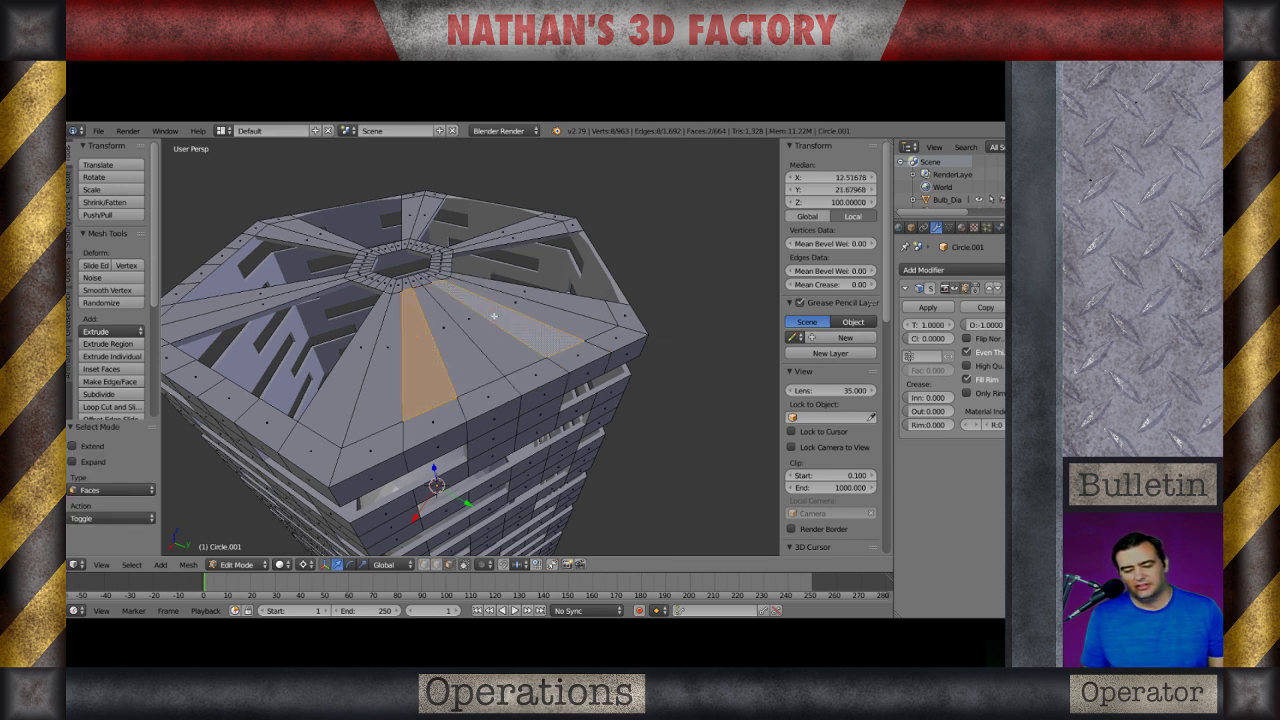
pyautogui.keyDown('shift'); pyautogui.rightClick(471, 320); pyautogui.keyUp('shift')
pyautogui.keyDown('shift'); pyautogui.rightClick(450, 327); pyautogui.keyUp('shift')
pyautogui.press('x')
pyautogui.click(450, 328)
# Select the four ring edges and four rim edges bounding the fourth gap and fill it with Grid Fill.
pyautogui.moveTo(455, 368); pyautogui.dragTo(476, 412, button='middle')
pyautogui.hotkey('ctrl', 'Tab')
pyautogui.press('2')
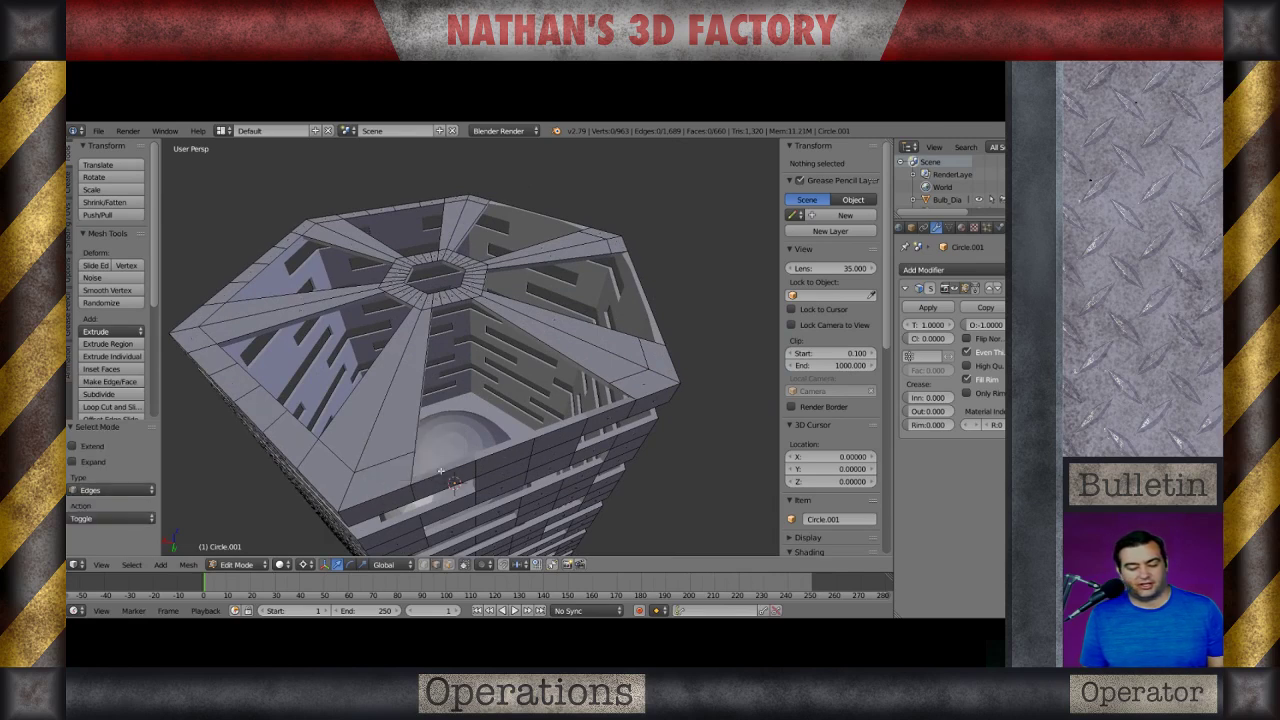
pyautogui.rightClick(438, 309)
pyautogui.keyDown('ctrl'); pyautogui.rightClick(469, 297); pyautogui.keyUp('ctrl')
pyautogui.keyDown('shift'); pyautogui.rightClick(439, 475); pyautogui.keyUp('shift')
pyautogui.keyDown('ctrl'); pyautogui.rightClick(612, 412); pyautogui.keyUp('ctrl')
pyautogui.press('space')
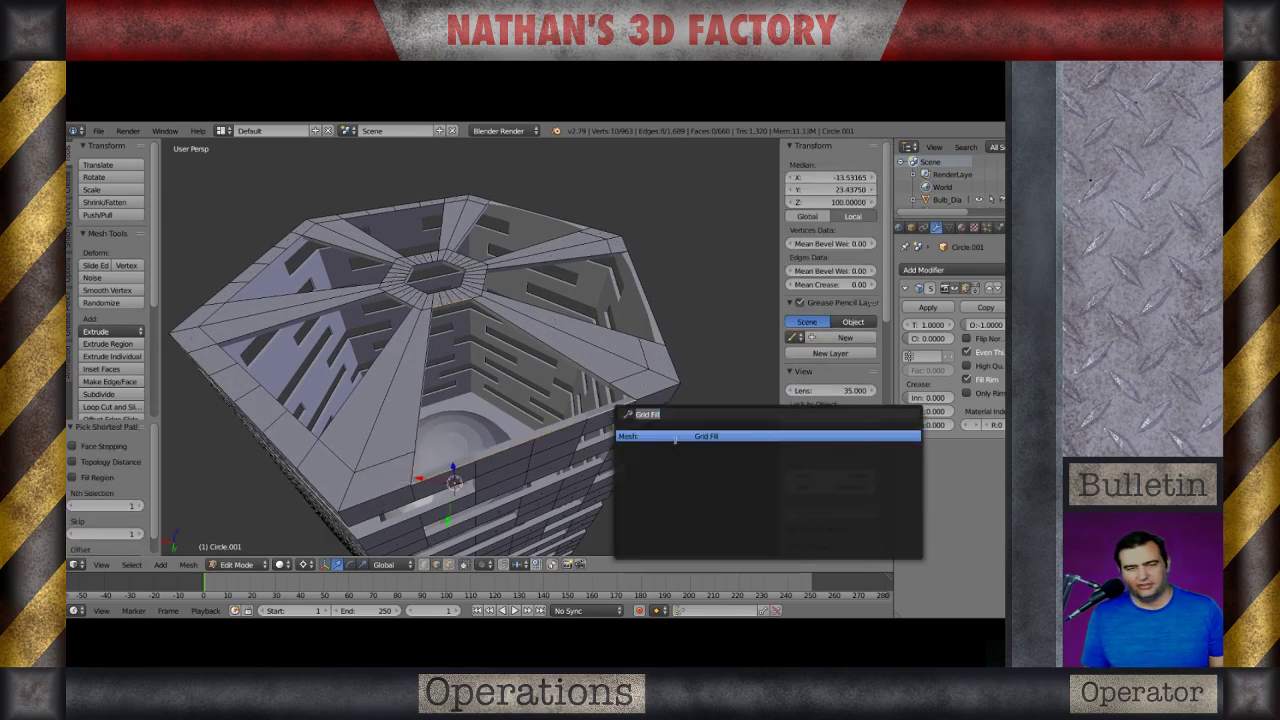
pyautogui.click(674, 438)
# Delete the four inner faces of the fourth filled gap, leaving the strip along the rim.
pyautogui.press('a')
pyautogui.hotkey('ctrl', 'Tab')
pyautogui.press('3')
pyautogui.moveTo(446, 362); pyautogui.dragTo(517, 350)
pyautogui.rightClick(512, 350)
pyautogui.press('x')
pyautogui.click(508, 352)
# Select the four ring edges and four rim edges bounding the fifth gap and fill it with Grid Fill.
pyautogui.moveTo(508, 352); pyautogui.dragTo(433, 462, button='middle')
pyautogui.hotkey('ctrl', 'Tab')
pyautogui.click(427, 387)
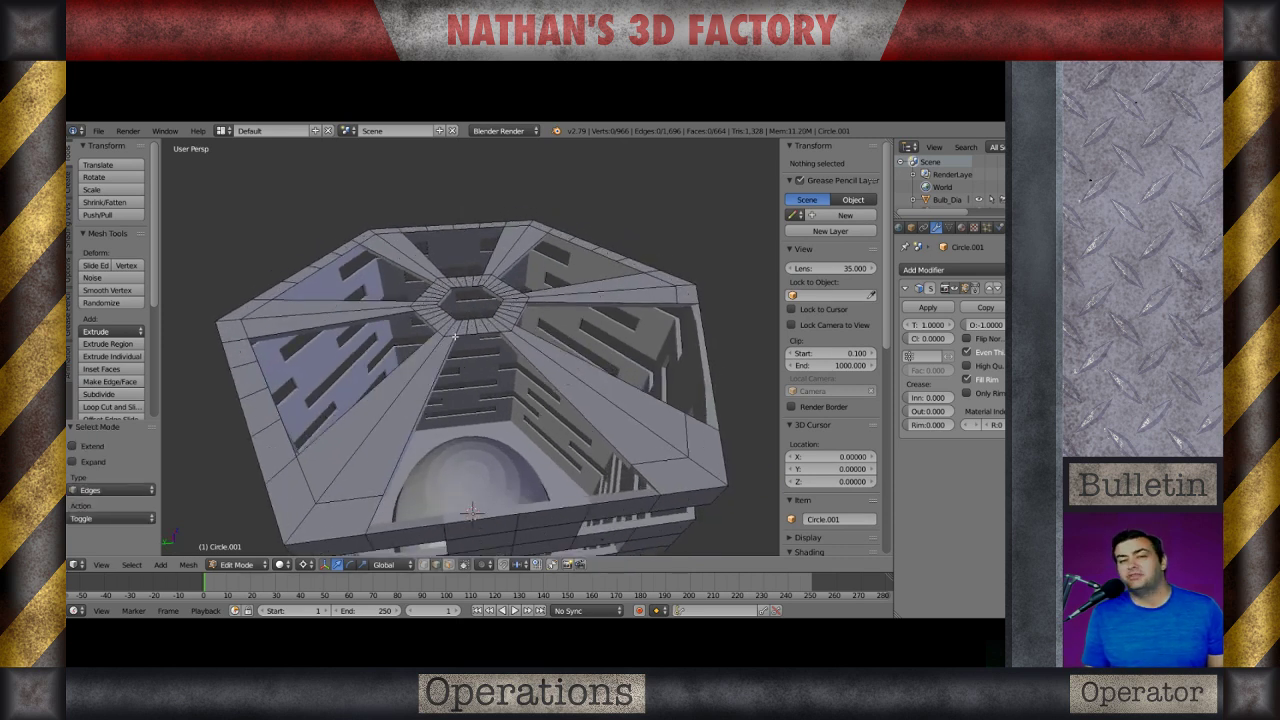
pyautogui.rightClick(463, 333)
pyautogui.keyDown('ctrl'); pyautogui.rightClick(497, 331); pyautogui.keyUp('ctrl')
pyautogui.moveTo(428, 518); pyautogui.dragTo(430, 487, button='middle')
pyautogui.keyDown('shift'); pyautogui.rightClick(430, 487); pyautogui.keyUp('shift')
pyautogui.keyDown('ctrl'); pyautogui.rightClick(643, 458); pyautogui.keyUp('ctrl')
pyautogui.press('space')
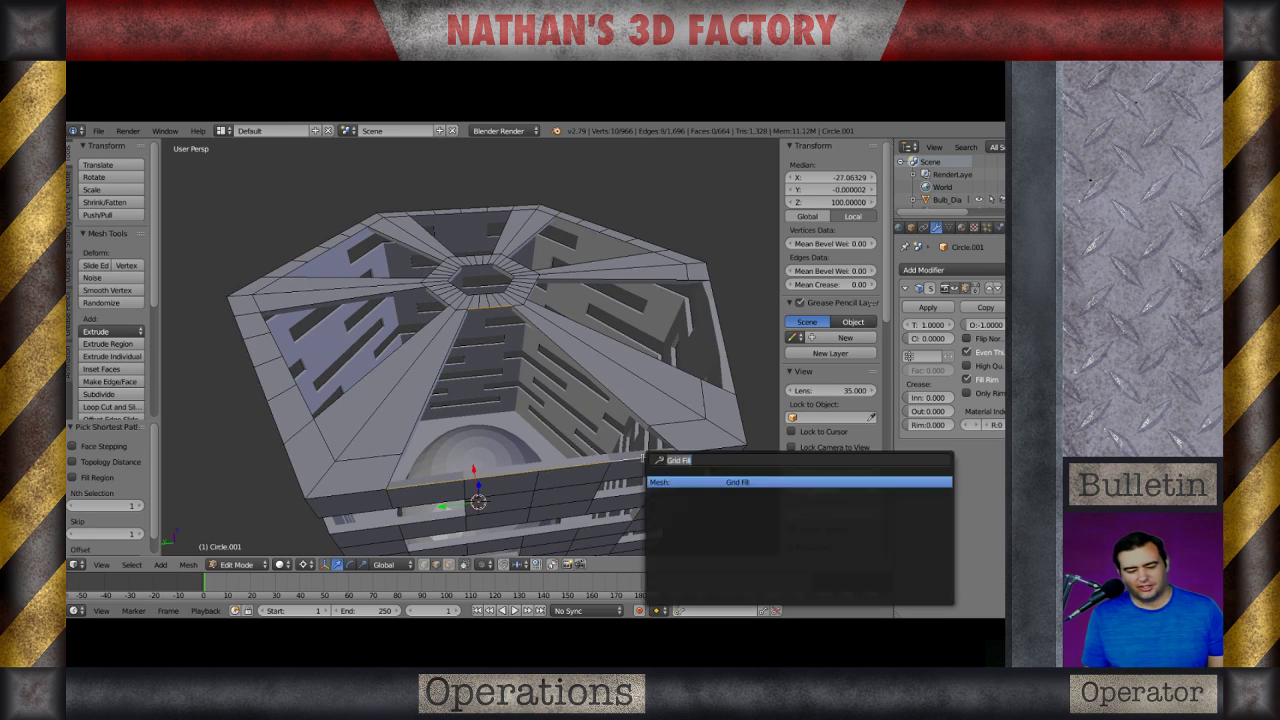
pyautogui.click(677, 484)
# Delete the four inner faces of the fifth filled gap, retaining its outer rim strip.
pyautogui.press('a')
pyautogui.hotkey('ctrl', 'Tab')
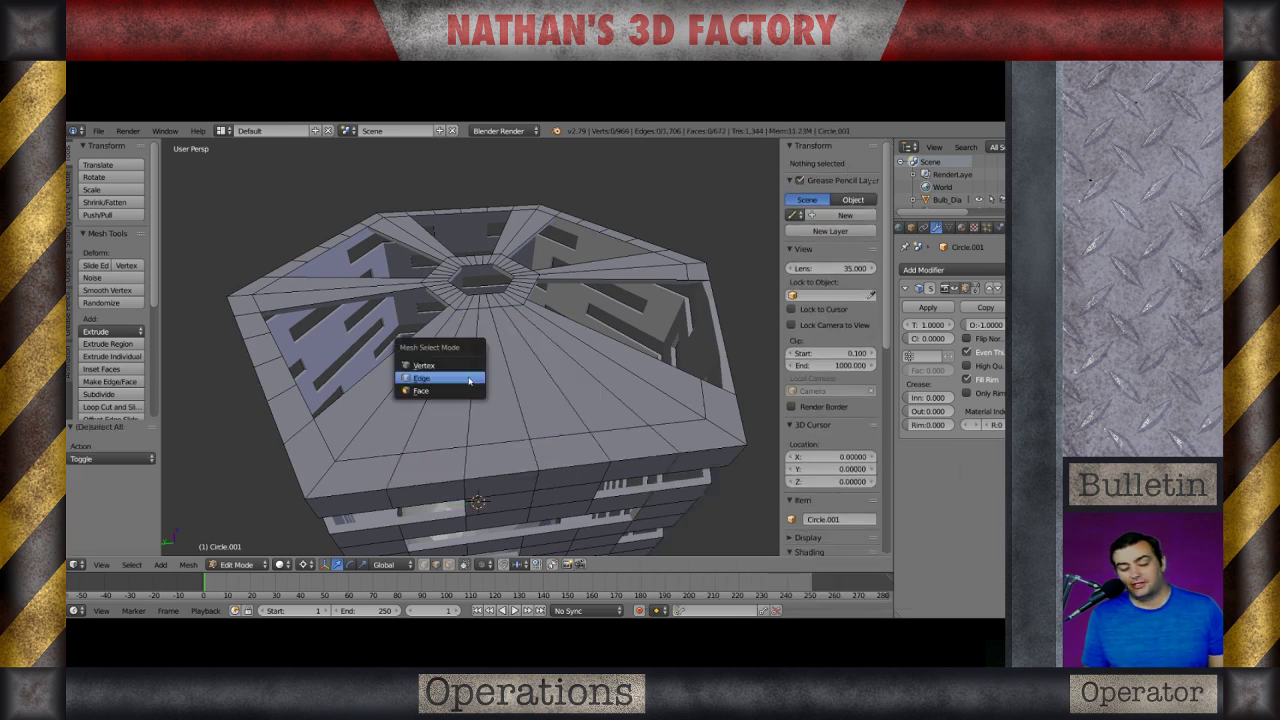
pyautogui.click(466, 391)
pyautogui.rightClick(464, 363)
pyautogui.keyDown('shift'); pyautogui.rightClick(493, 363); pyautogui.keyUp('shift')
pyautogui.keyDown('shift'); pyautogui.rightClick(523, 363); pyautogui.keyUp('shift')
pyautogui.keyDown('shift'); pyautogui.rightClick(542, 362); pyautogui.keyUp('shift')
pyautogui.press('x')
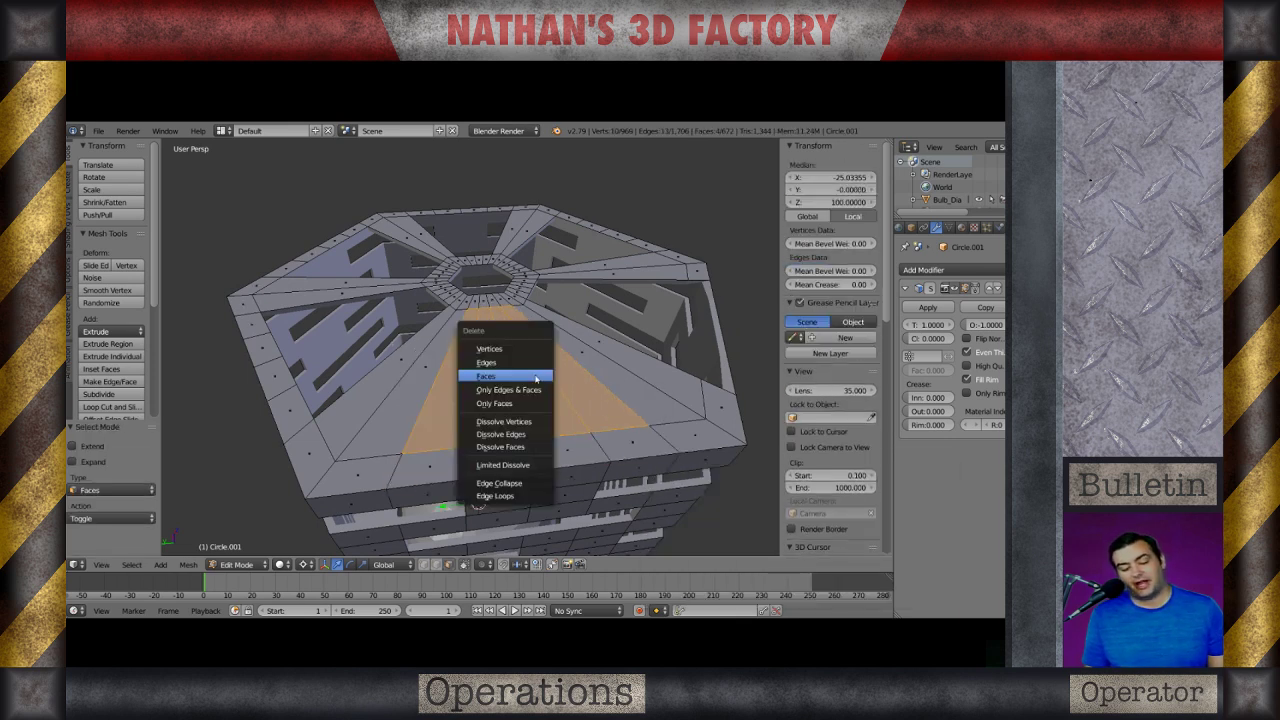
pyautogui.click(536, 377)
# Select the four ring edges and four rim edges bounding the sixth gap and fill it with Grid Fill.
pyautogui.moveTo(584, 426); pyautogui.dragTo(453, 356, button='middle')
pyautogui.hotkey('ctrl', 'Tab')
pyautogui.click(458, 327)
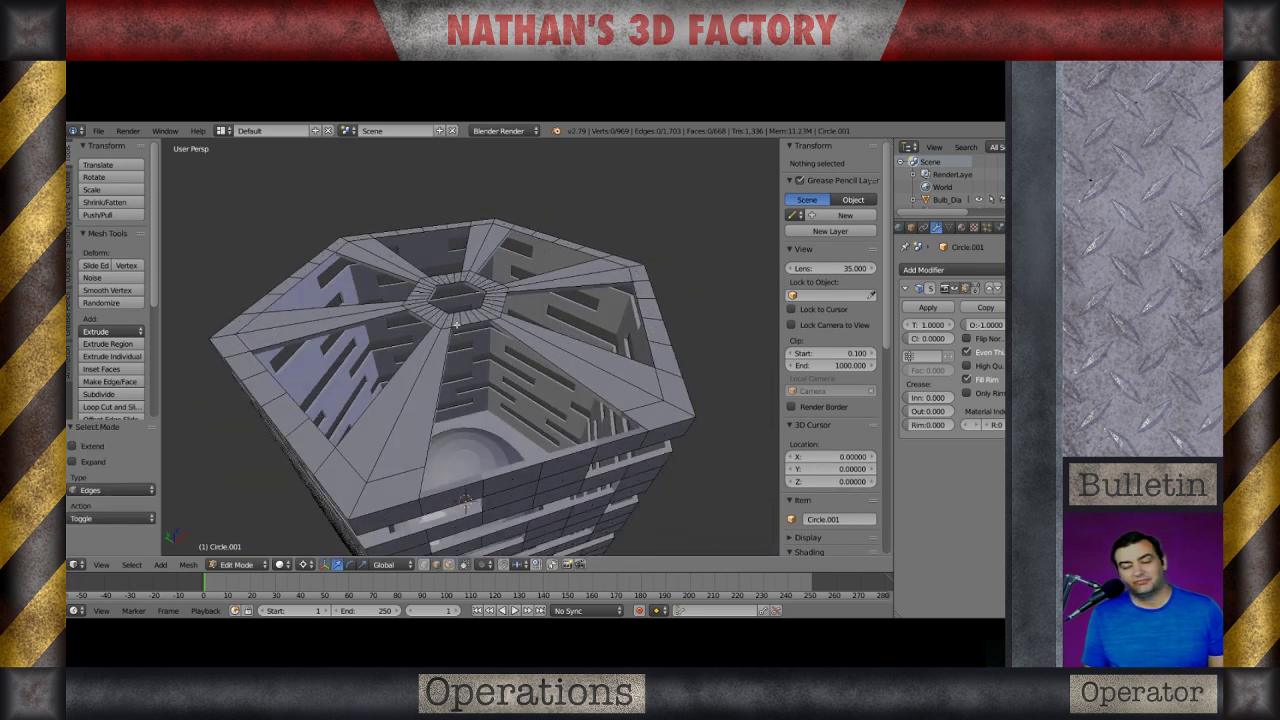
pyautogui.rightClick(490, 321)
pyautogui.keyDown('ctrl'); pyautogui.rightClick(457, 326); pyautogui.keyUp('ctrl')
pyautogui.keyDown('shift'); pyautogui.rightClick(618, 444); pyautogui.keyUp('shift')
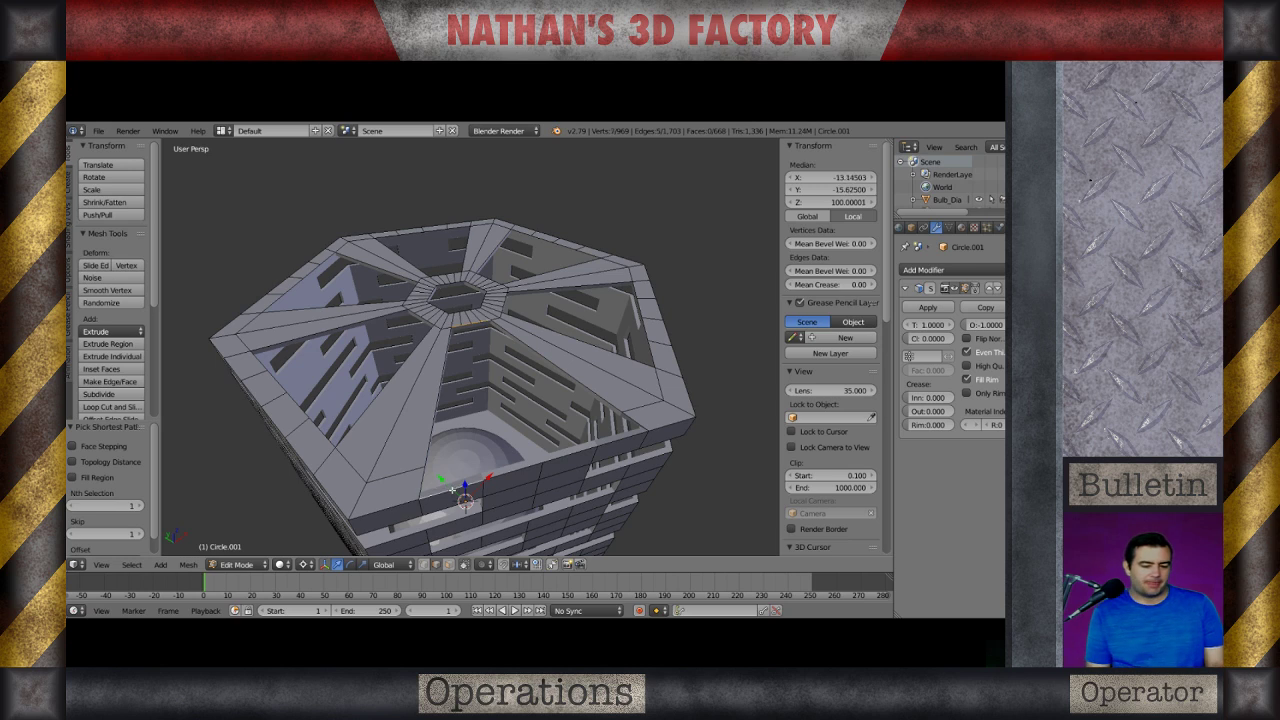
pyautogui.keyDown('ctrl'); pyautogui.rightClick(618, 444); pyautogui.keyUp('ctrl')
pyautogui.press('space')
pyautogui.click(662, 468)
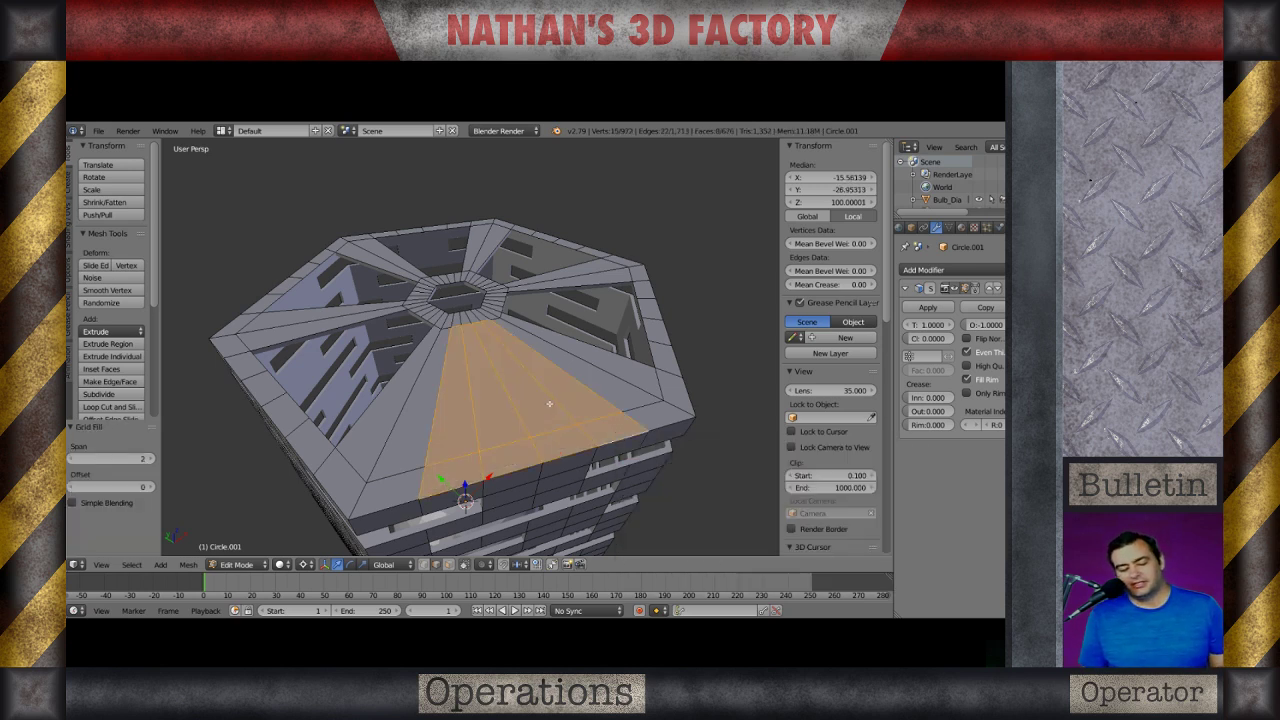
# Delete the four inner faces of the sixth filled gap, keeping its outer rim strip, and return to Object Mode.
pyautogui.press('a')
pyautogui.scroll(1, 509, 409)
pyautogui.hotkey('ctrl', 'Tab')
pyautogui.click(471, 423)
pyautogui.rightClick(523, 380)
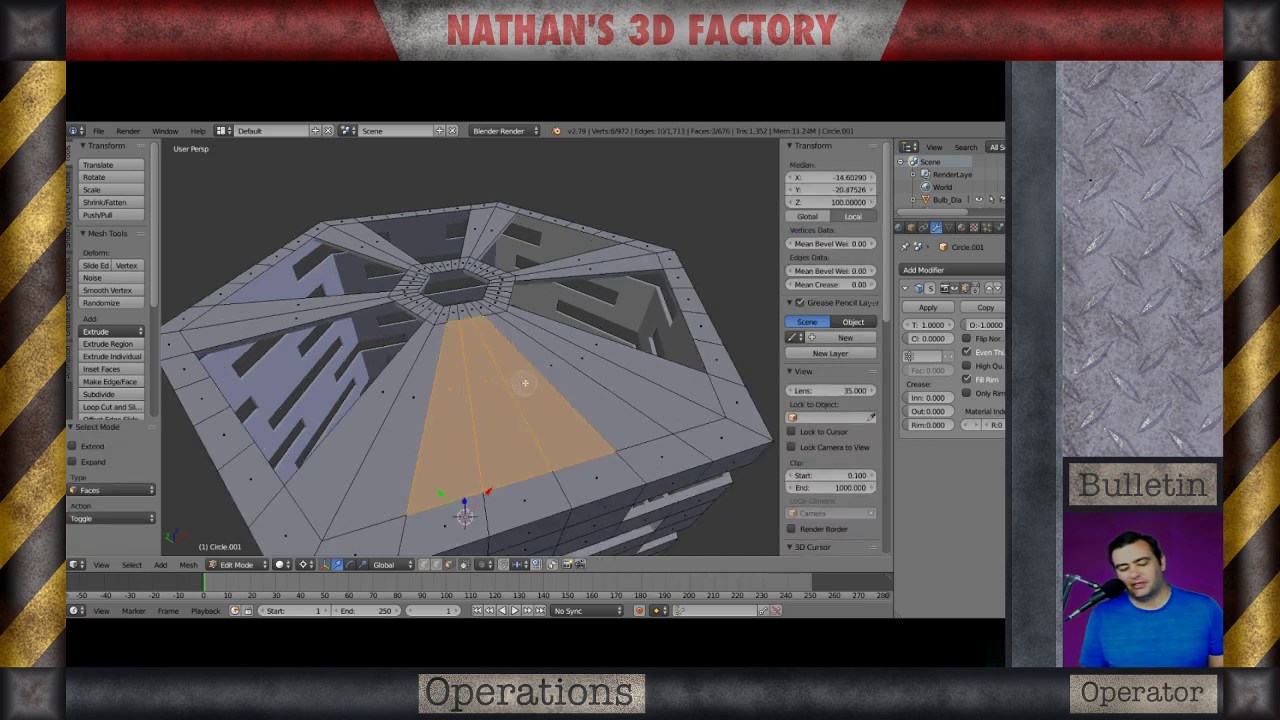
pyautogui.press('x')
pyautogui.click(510, 378)
pyautogui.scroll(-4, 508, 380)
pyautogui.moveTo(490, 398); pyautogui.dragTo(531, 388, button='middle')
pyautogui.scroll(2, 533, 386)
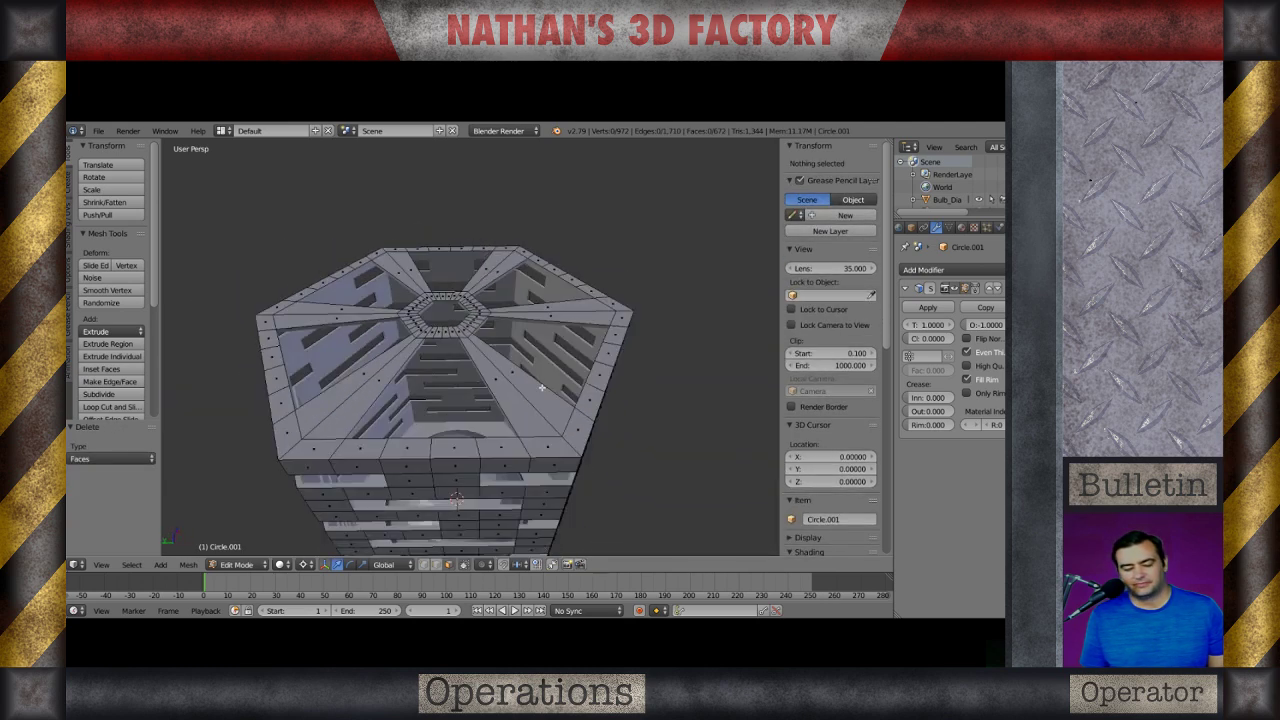
pyautogui.press('Tab')
pyautogui.scroll(2, 554, 343)
pyautogui.moveTo(554, 343); pyautogui.dragTo(554, 415, button='middle')
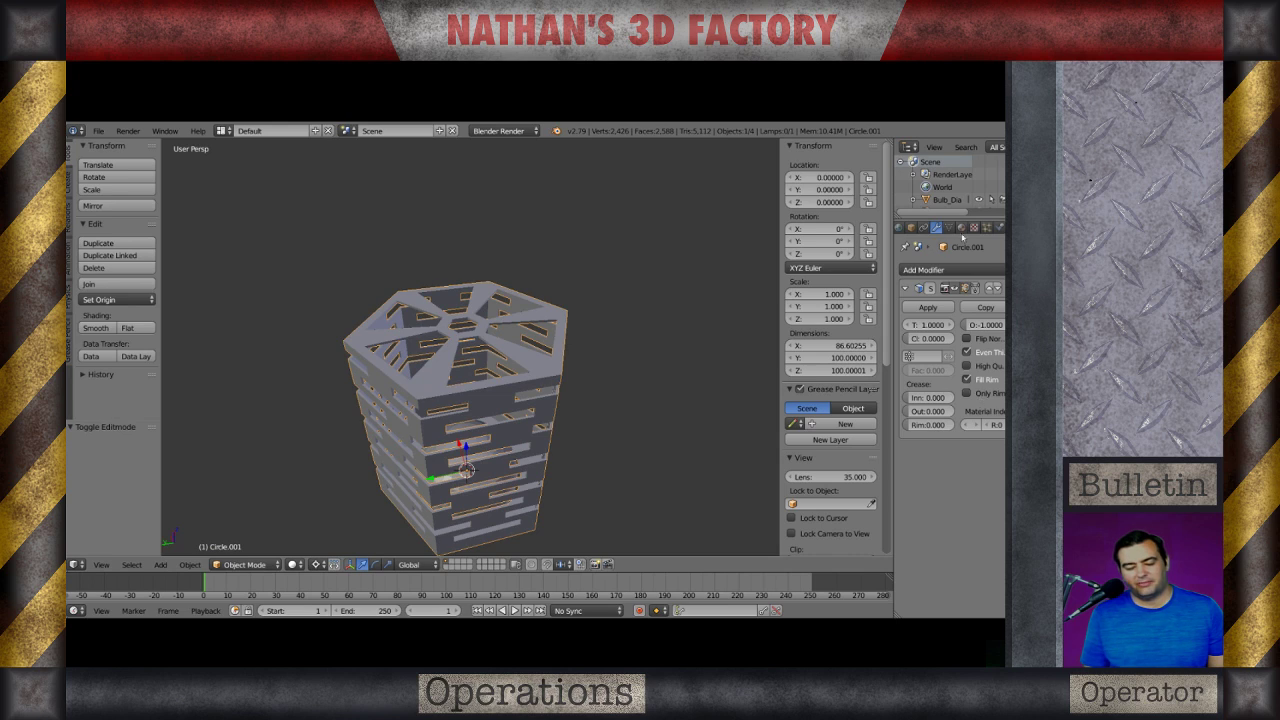
# Rename both the lamp's mesh data and its object as Hex_Lamp.
pyautogui.click(948, 229)
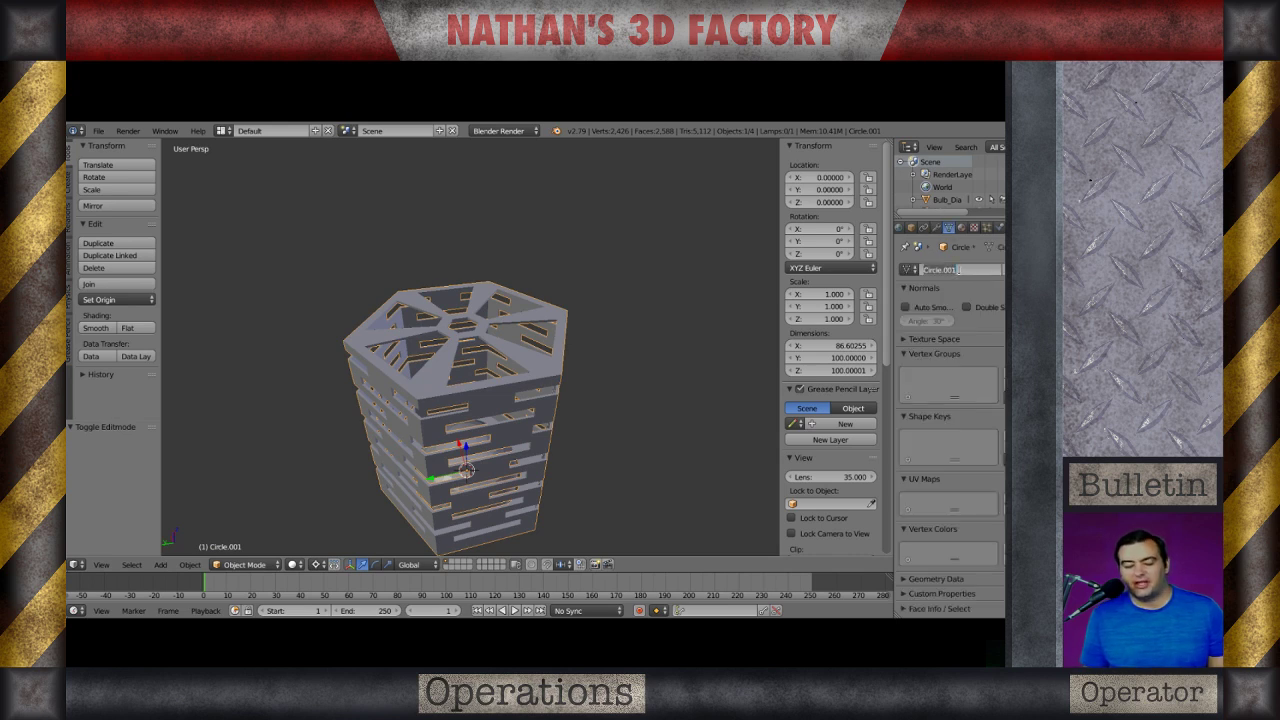
pyautogui.write('Hex_Lamp')
pyautogui.press('Return')
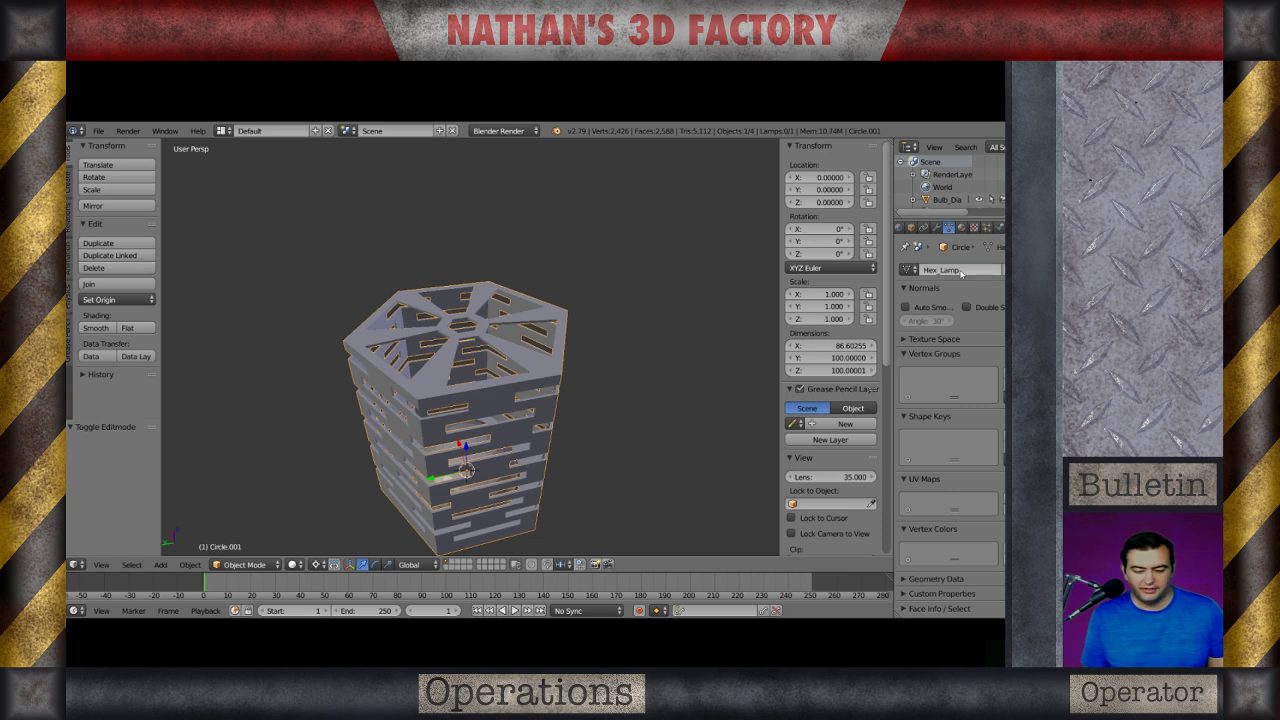
pyautogui.click(912, 229)
pyautogui.write('Hex_Lamp')
# Save the lamp project over the existing file.
pyautogui.scroll(-1, 468, 302)
pyautogui.keyDown('shift'); pyautogui.moveTo(470, 302); pyautogui.dragTo(533, 254, button='middle'); pyautogui.keyUp('shift')
pyautogui.scroll(2, 610, 315)
pyautogui.keyDown('shift'); pyautogui.moveTo(624, 321); pyautogui.dragTo(601, 342, button='middle'); pyautogui.keyUp('shift')
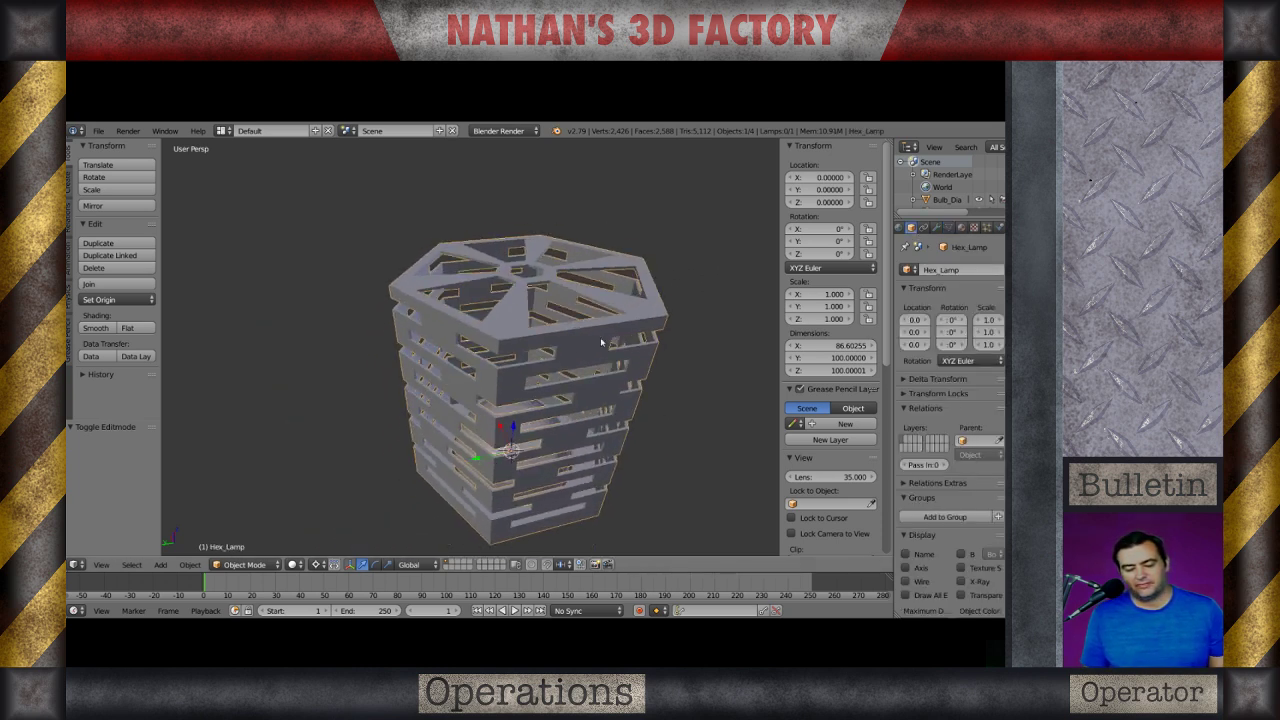
pyautogui.hotkey('ctrl', 's')
pyautogui.click(573, 328)
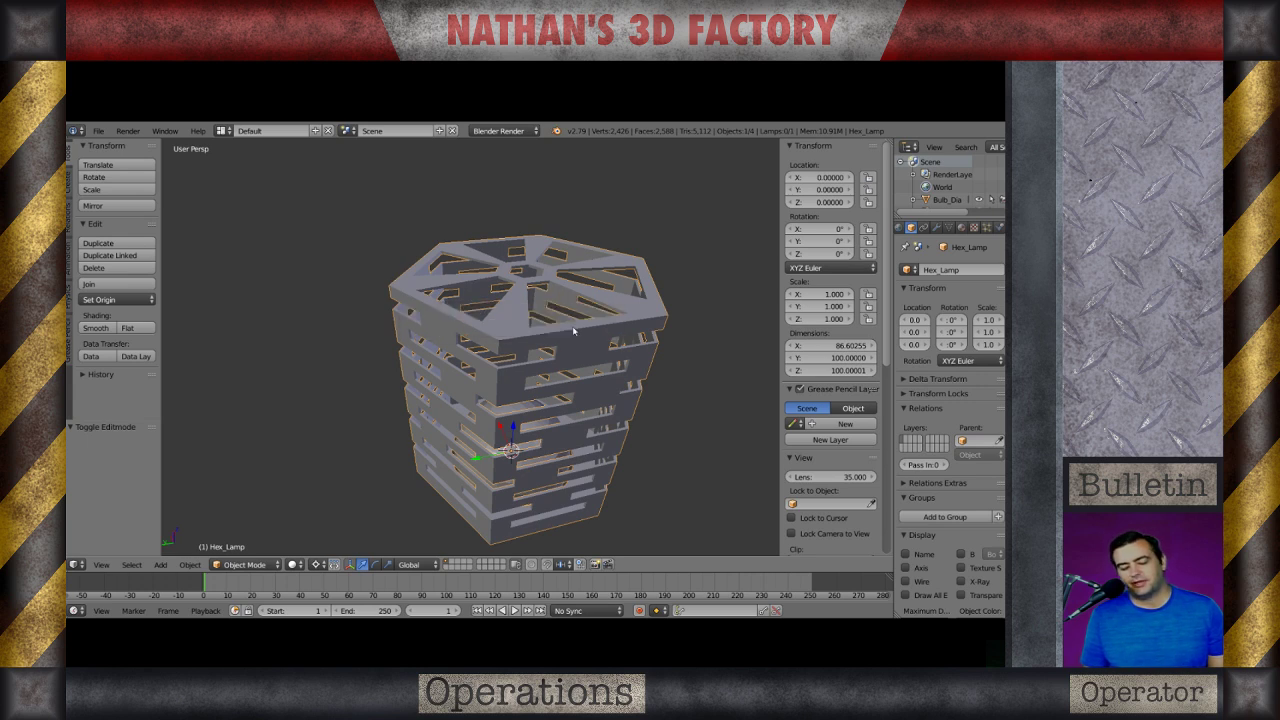